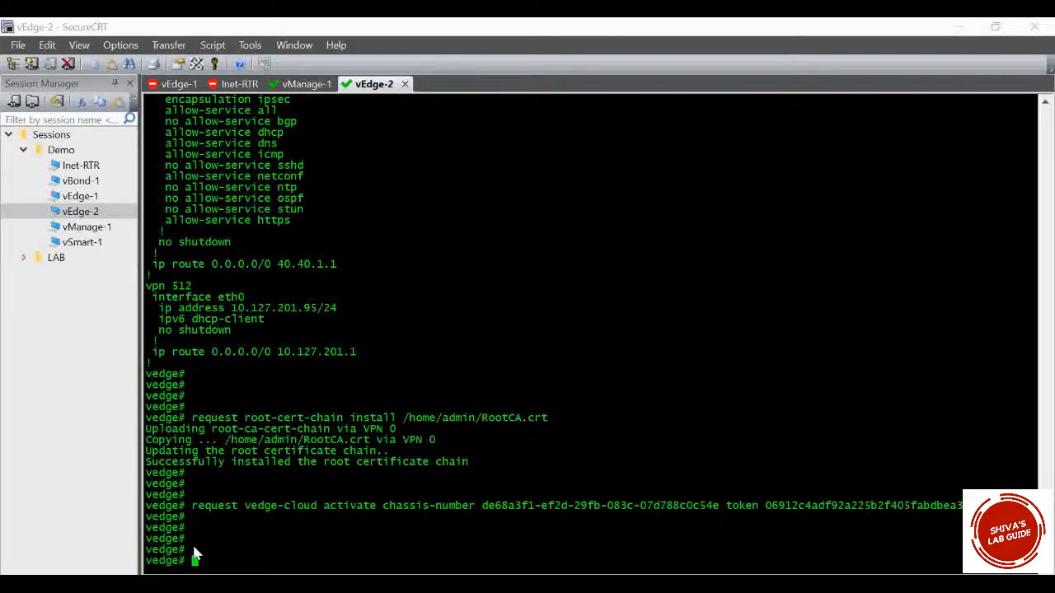
# Review the vEdge-2 running configuration, including its OMP, security and VPN 0 sections
pyautogui.scroll(5, 270, 469)
pyautogui.scroll(3, 270, 471)
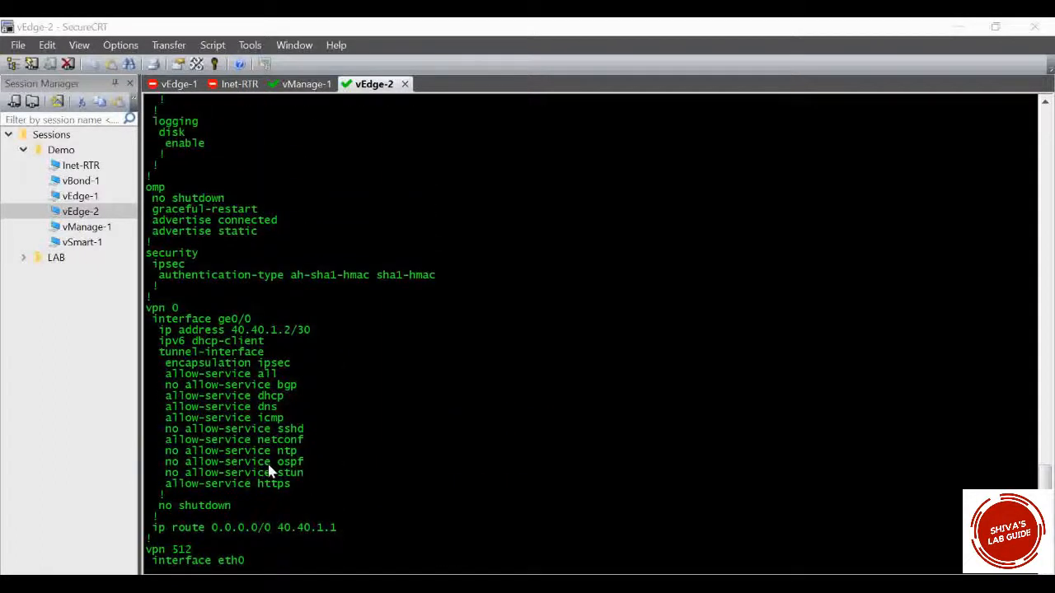
pyautogui.scroll(7, 268, 471)
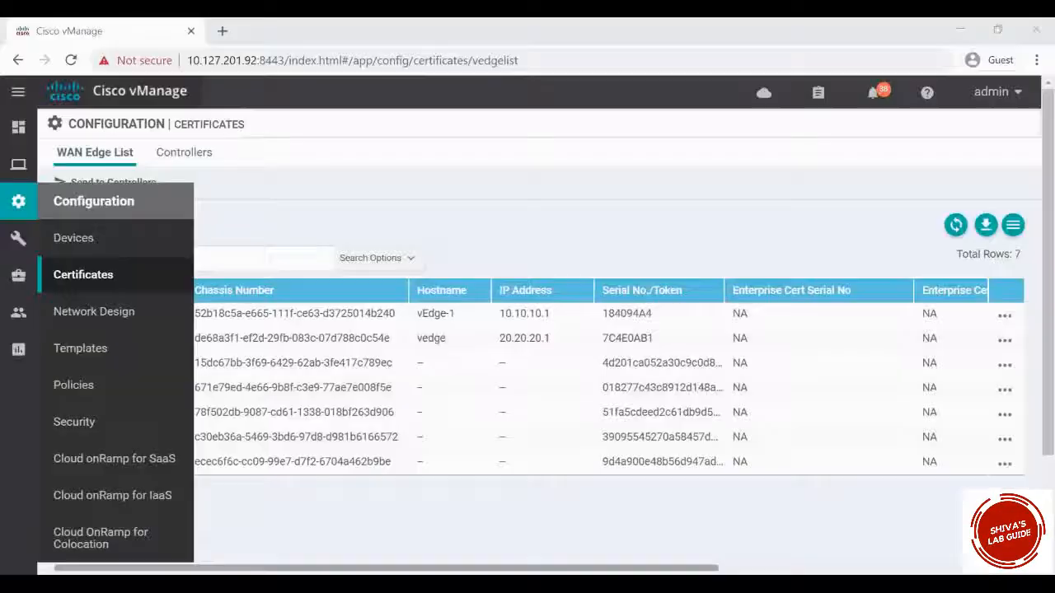
# Switch to Cisco vManage and open the form for adding a feature template in the template configuration
pyautogui.moveTo(18, 164)
pyautogui.moveTo(20, 204)
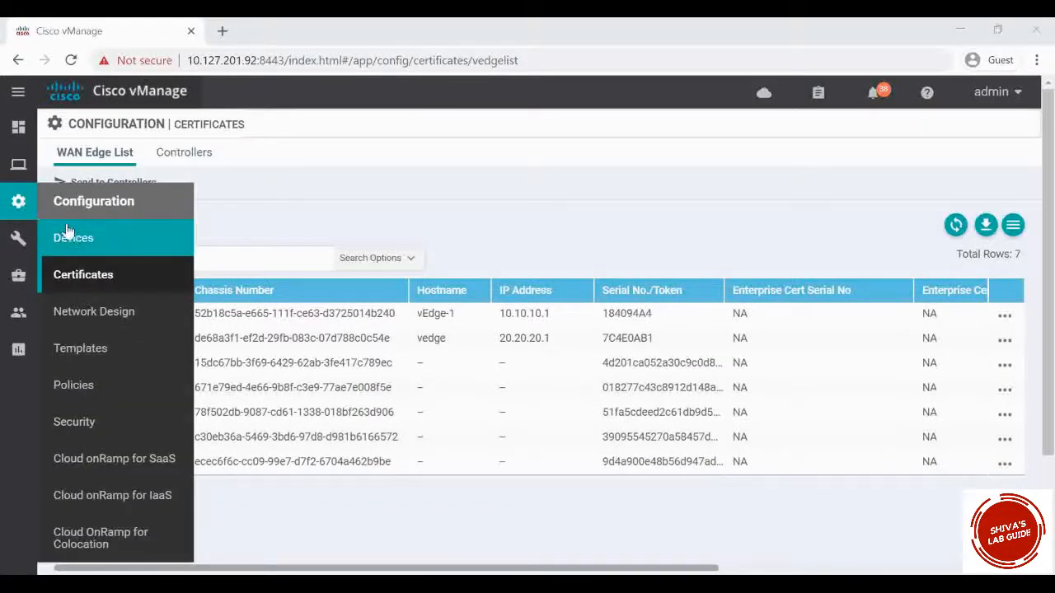
pyautogui.click(89, 352)
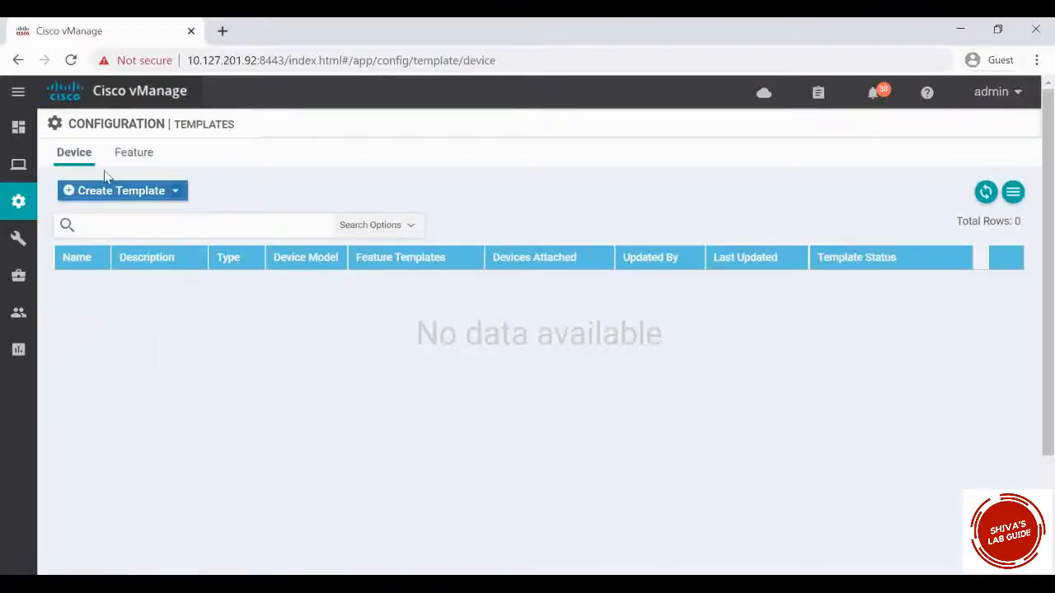
pyautogui.click(137, 162)
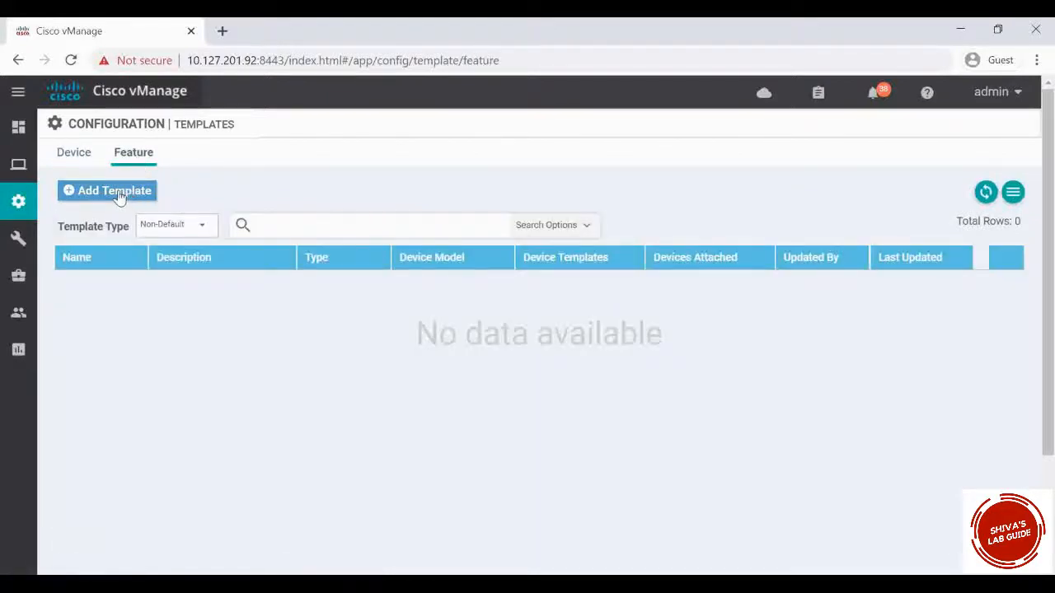
pyautogui.click(118, 194)
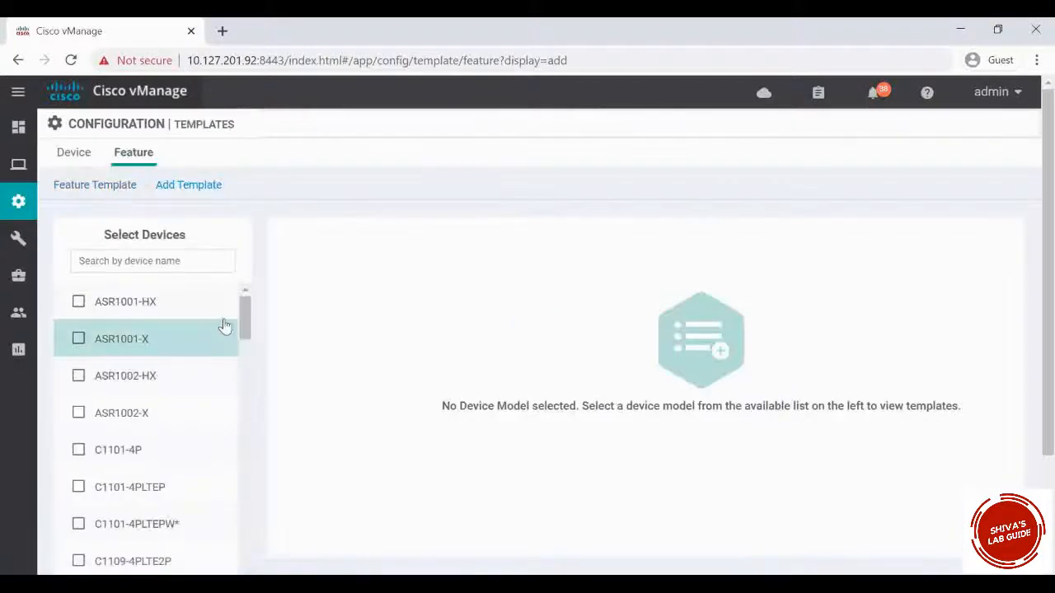
# Select vEdge Cloud as the device model and look over the feature template types offered for it
pyautogui.scroll(-3, 223, 327)
pyautogui.moveTo(249, 396); pyautogui.dragTo(244, 574)
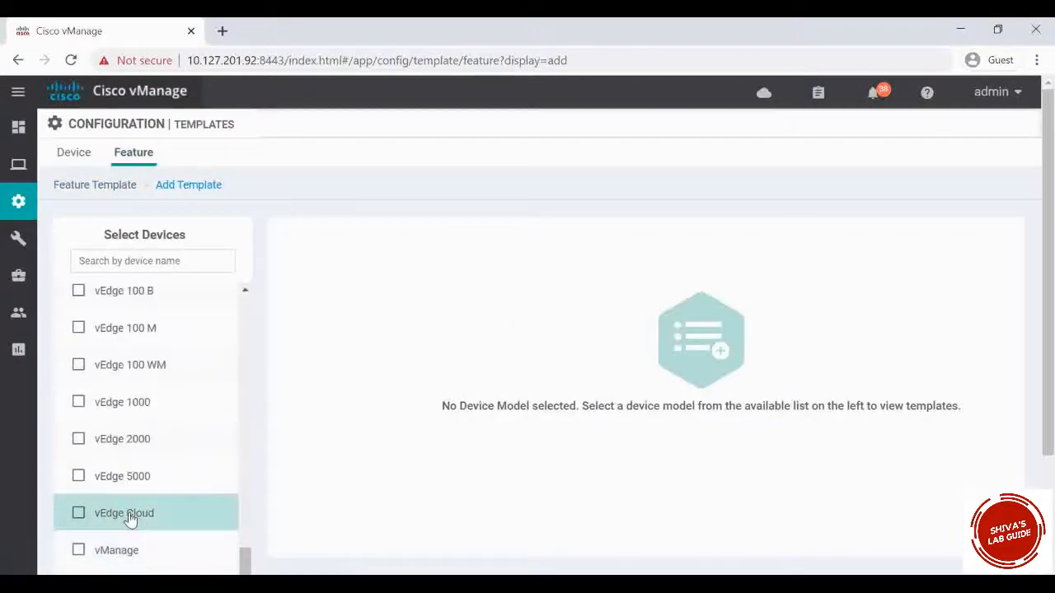
pyautogui.click(127, 517)
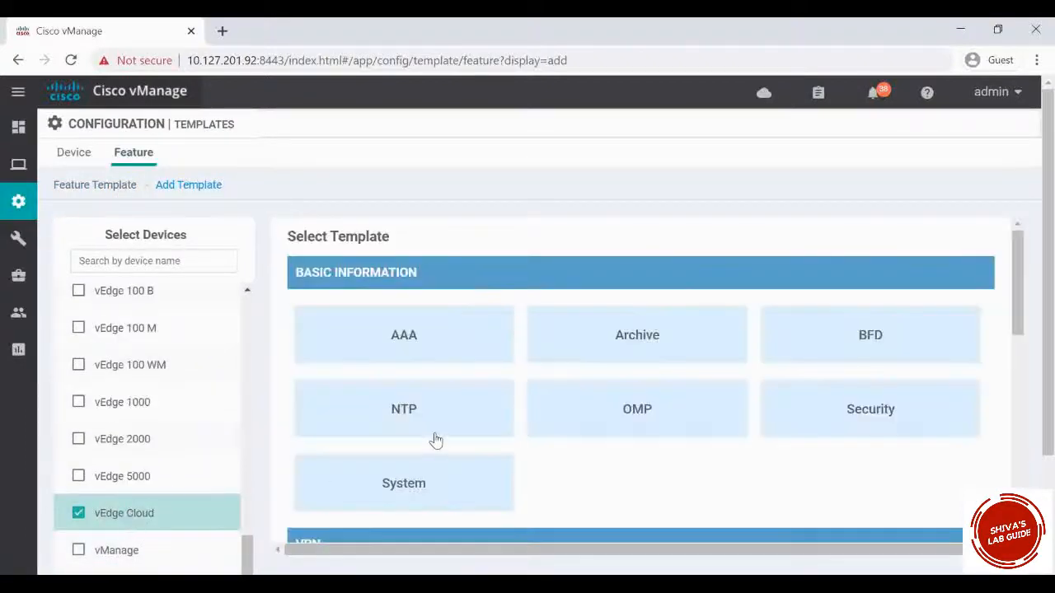
pyautogui.scroll(-7, 416, 376)
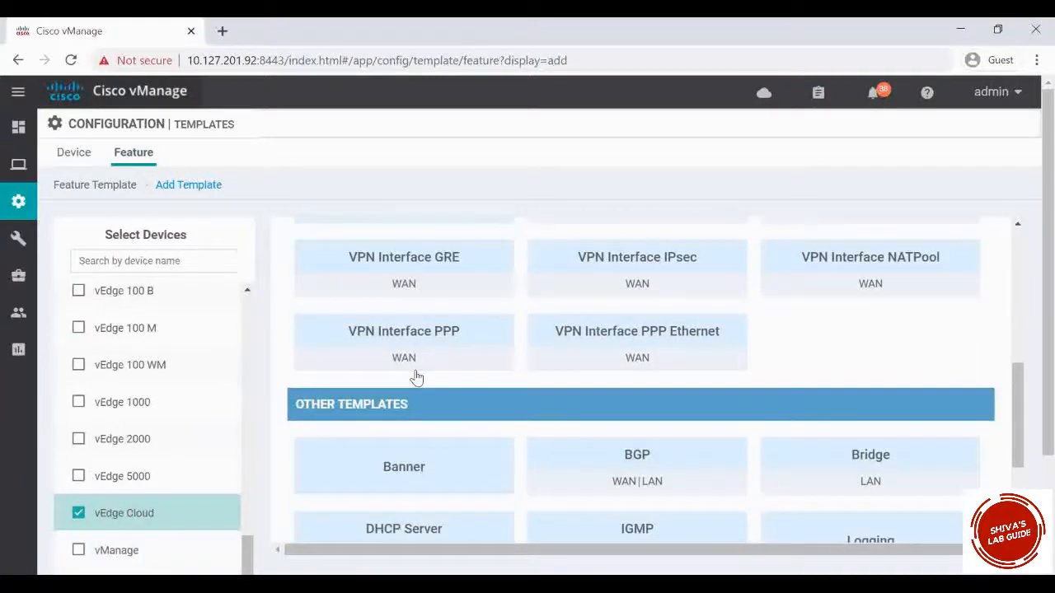
pyautogui.scroll(7, 416, 377)
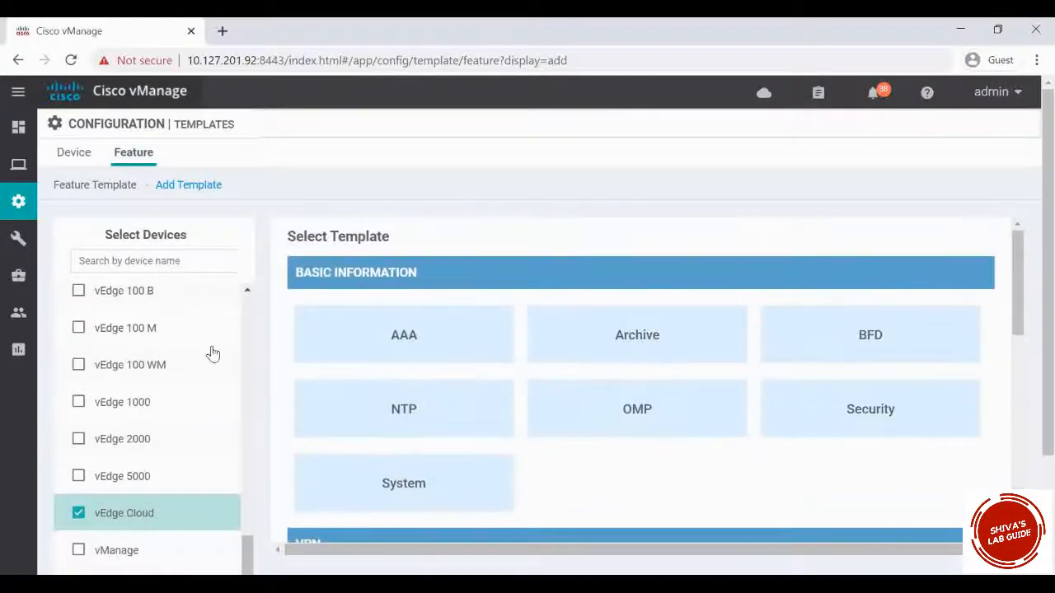
# Start a device template built from feature templates and choose vEdge Cloud as the device model
pyautogui.click(73, 157)
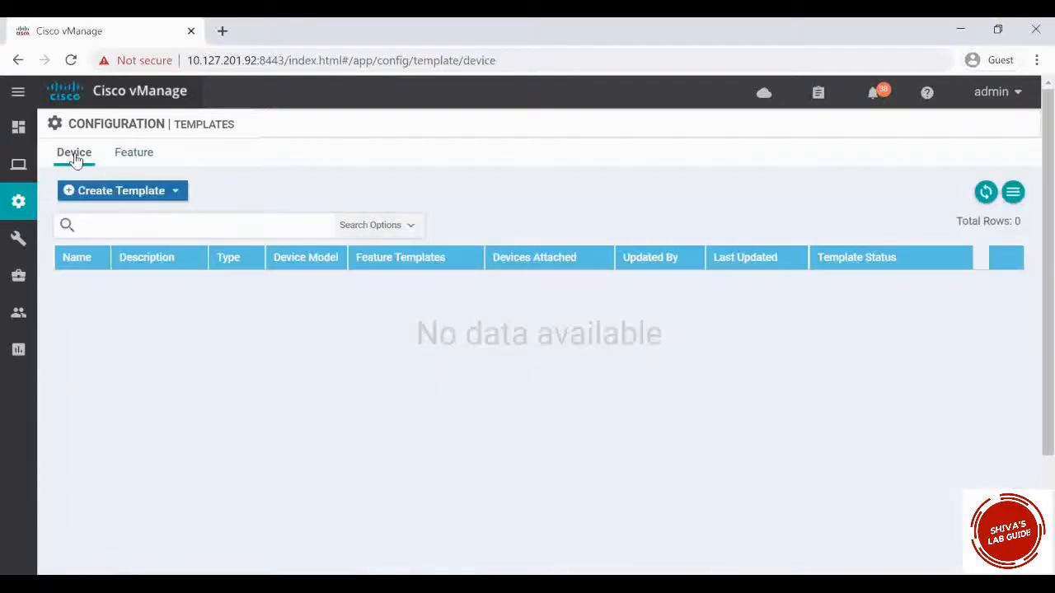
pyautogui.click(147, 195)
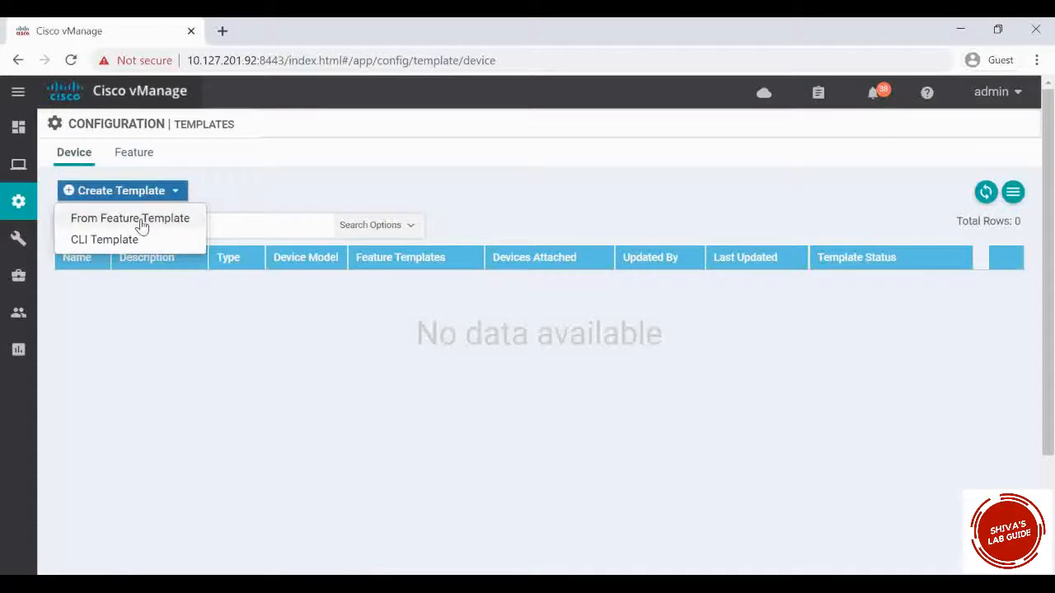
pyautogui.click(140, 224)
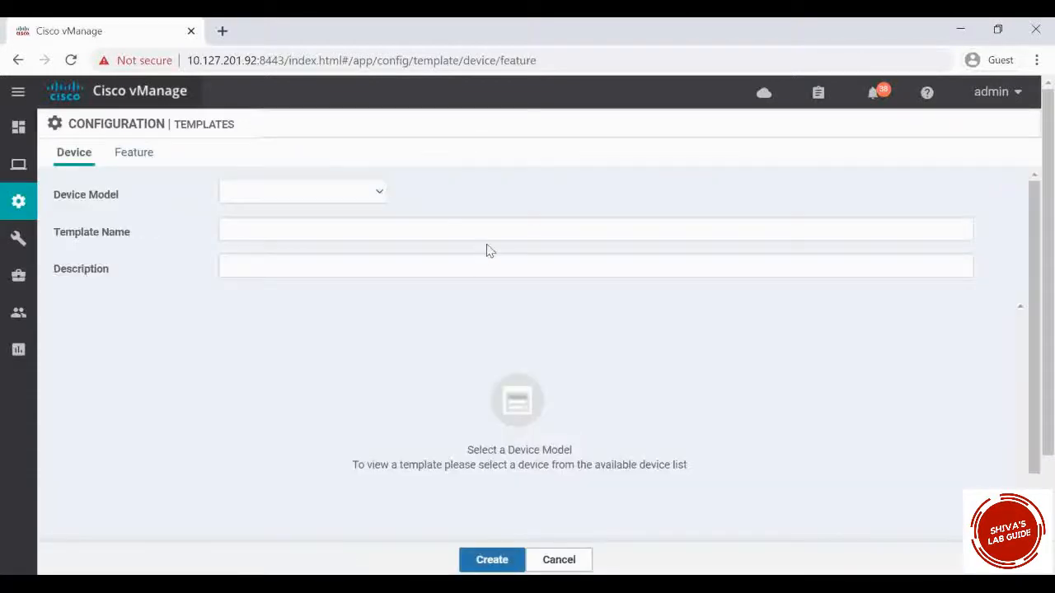
pyautogui.click(376, 191)
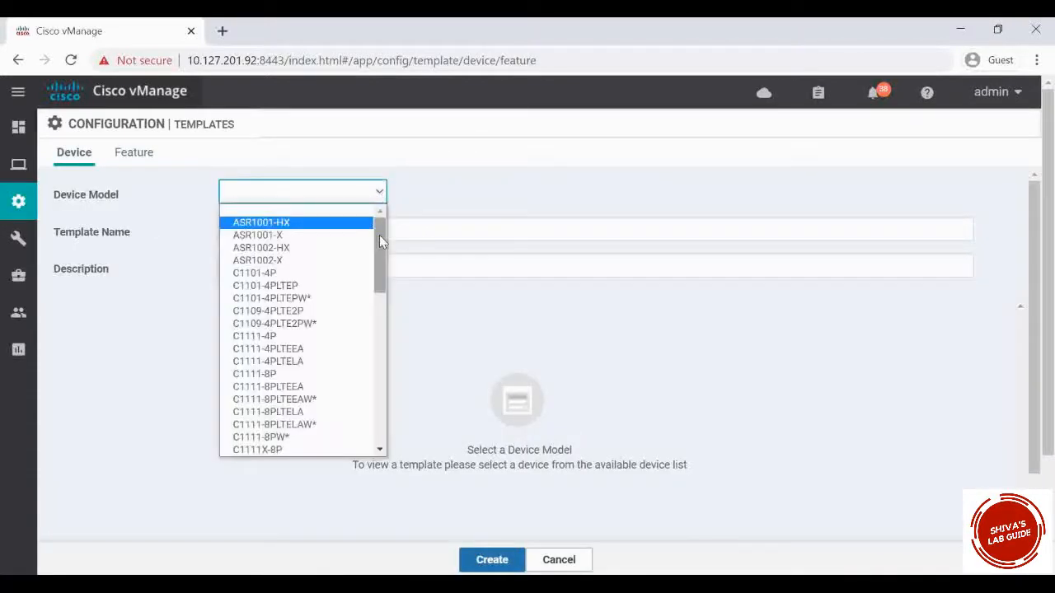
pyautogui.moveTo(377, 234); pyautogui.dragTo(375, 387)
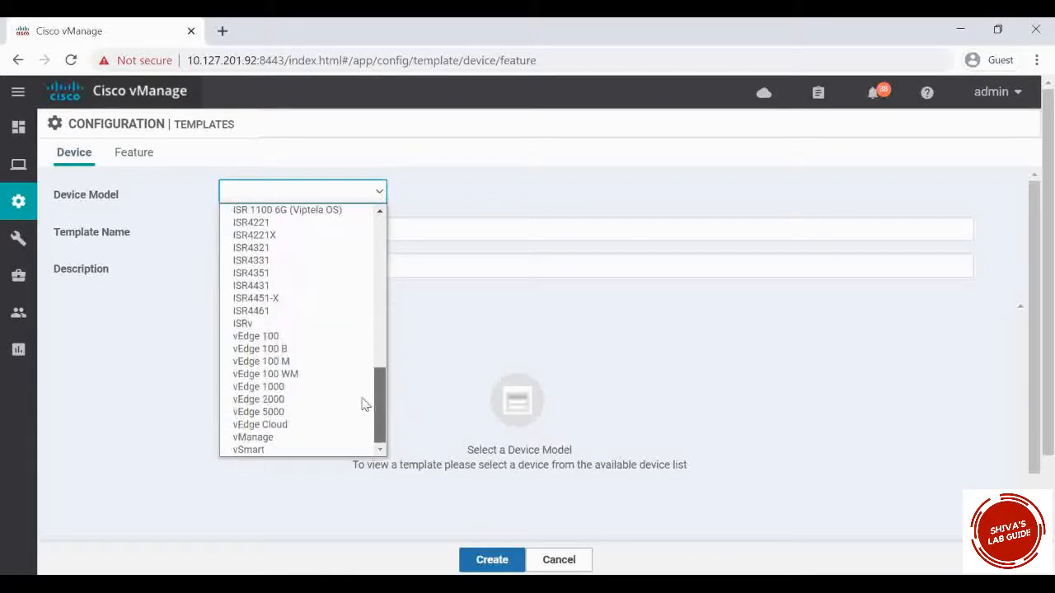
pyautogui.click(260, 424)
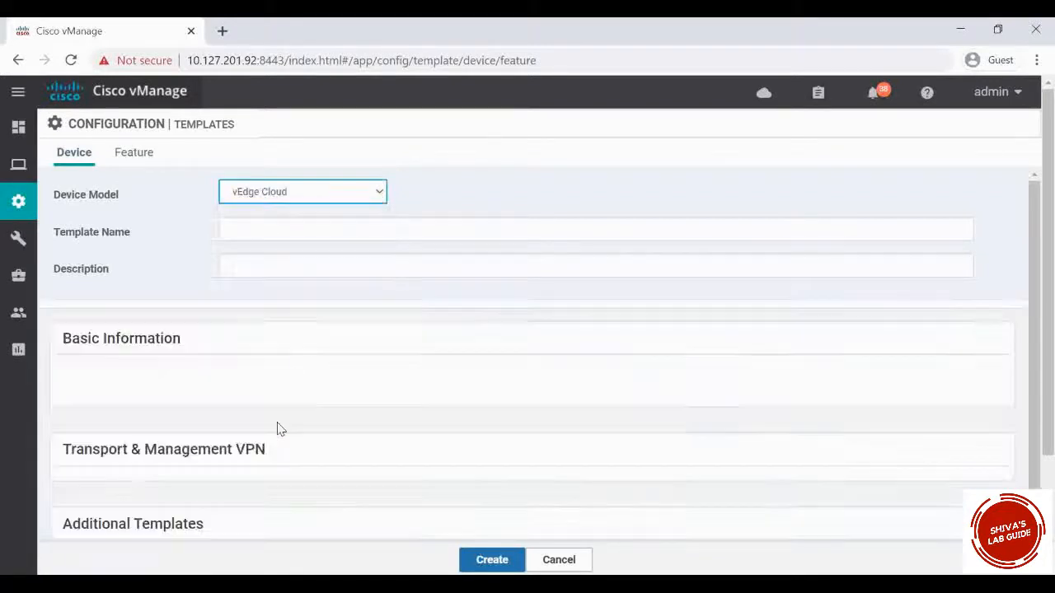
pyautogui.click(260, 231)
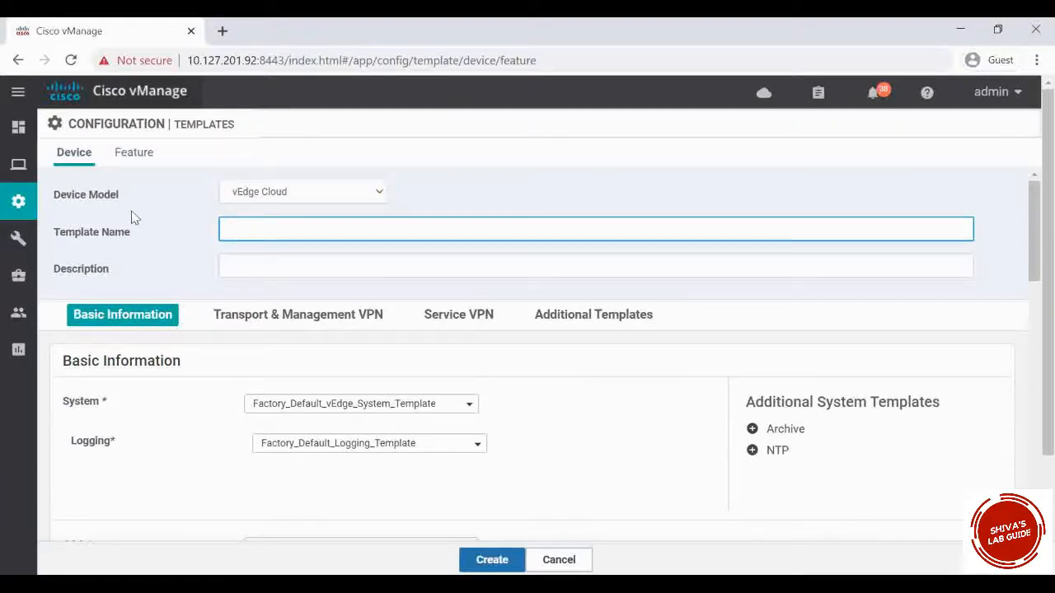
# Examine the default feature templates assigned in the Basic Information and Transport & Management VPN sections
pyautogui.scroll(-2, 181, 342)
pyautogui.scroll(-1, 181, 342)
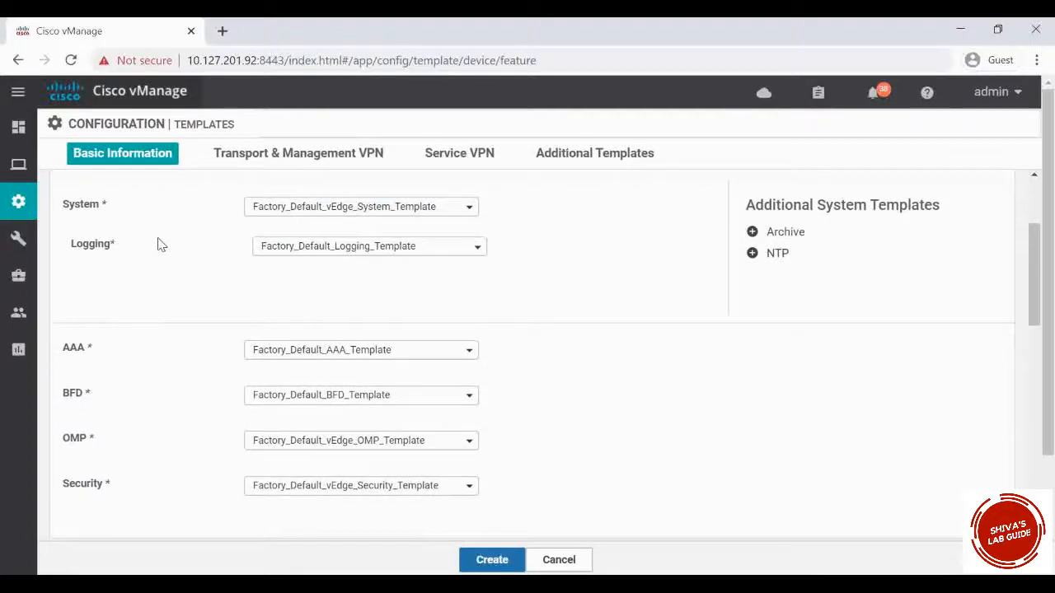
pyautogui.scroll(2, 161, 245)
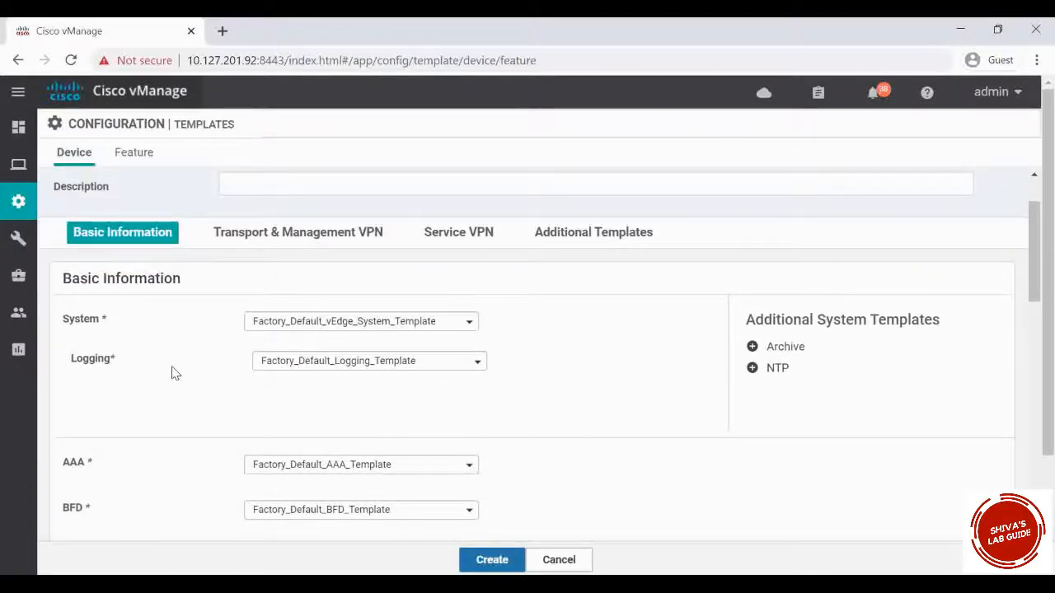
pyautogui.scroll(-8, 169, 372)
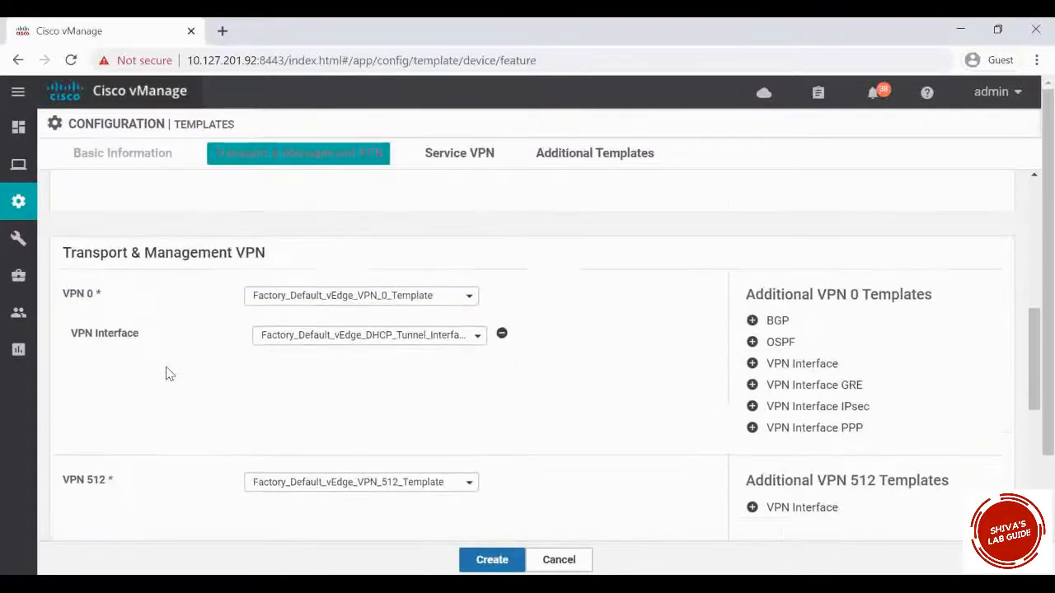
pyautogui.scroll(-3, 165, 373)
pyautogui.scroll(5, 165, 373)
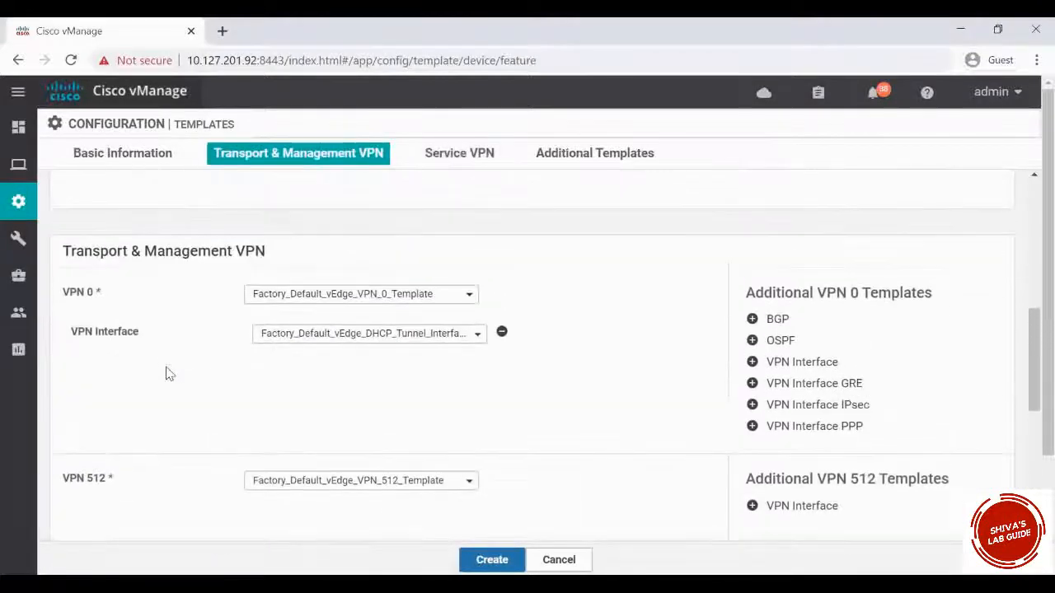
pyautogui.scroll(2, 165, 374)
pyautogui.scroll(5, 284, 382)
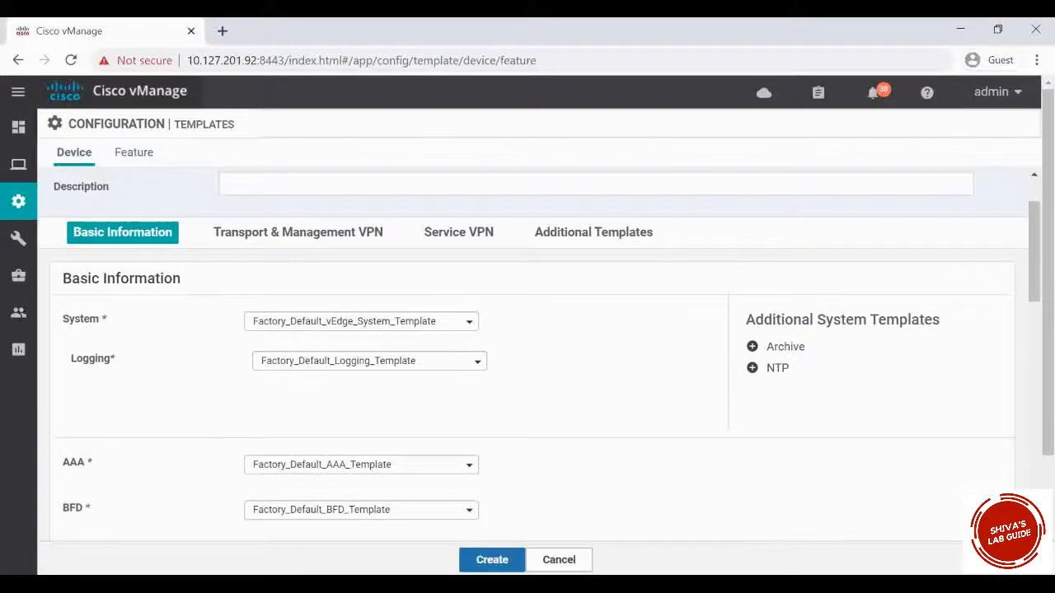
pyautogui.scroll(2, 528, 371)
# Return to the device template list and begin a new feature-based device template for the vEdge Cloud model
pyautogui.moveTo(47, 240)
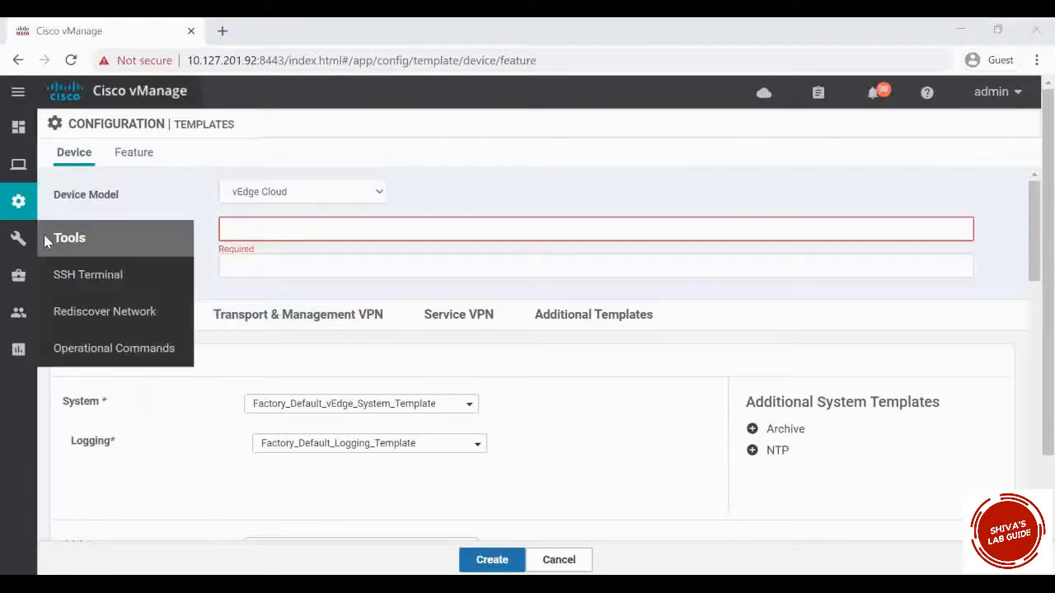
pyautogui.moveTo(19, 206)
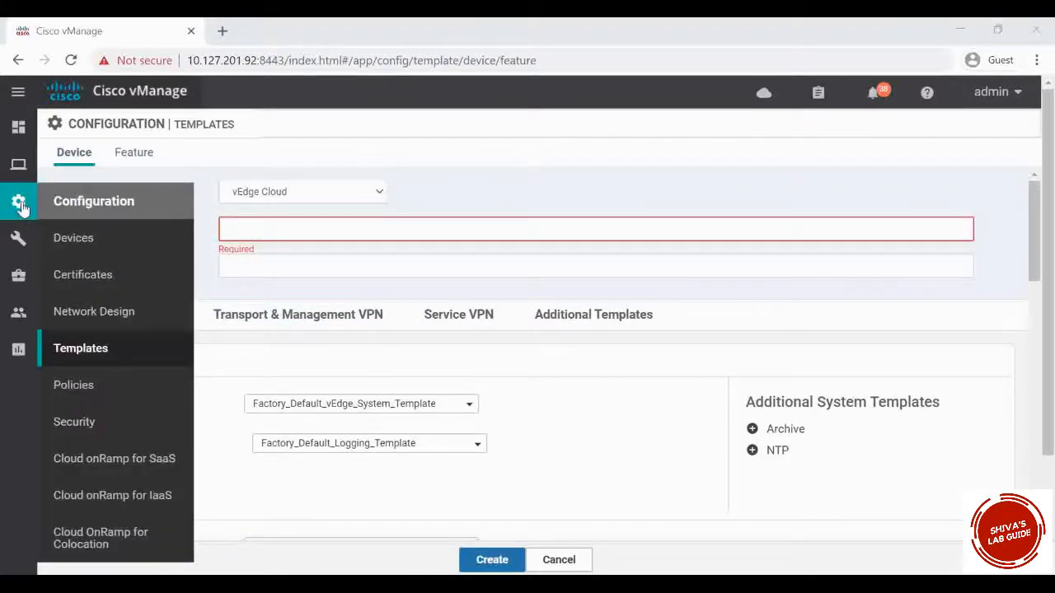
pyautogui.click(83, 348)
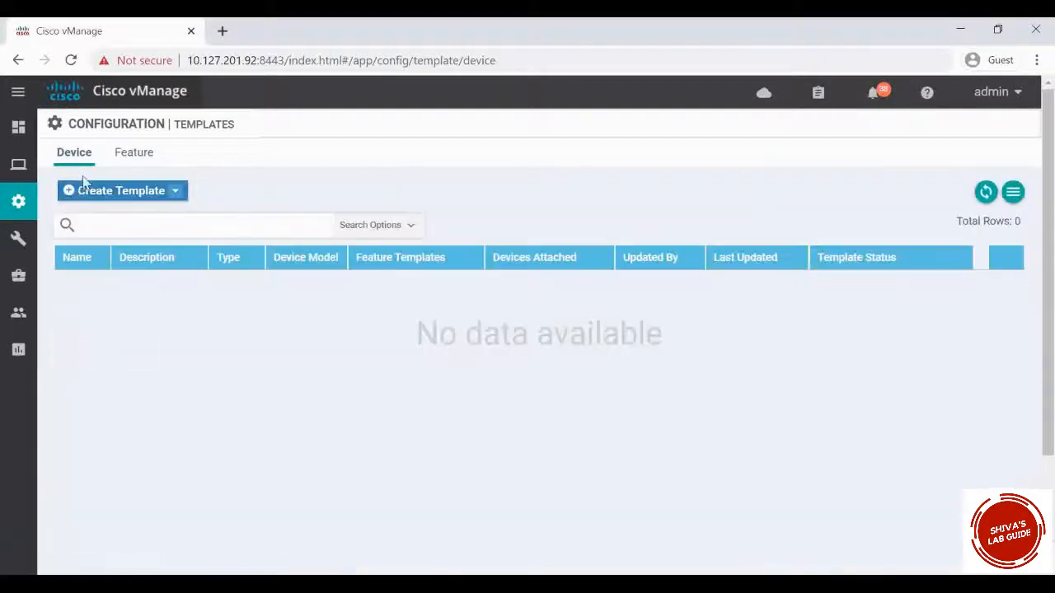
pyautogui.click(170, 194)
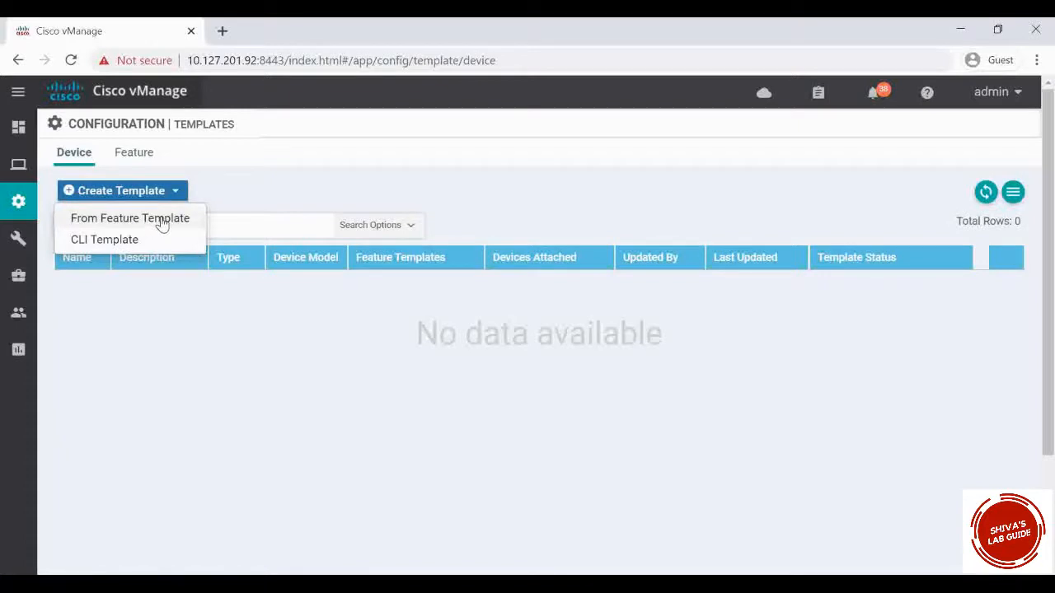
pyautogui.click(163, 223)
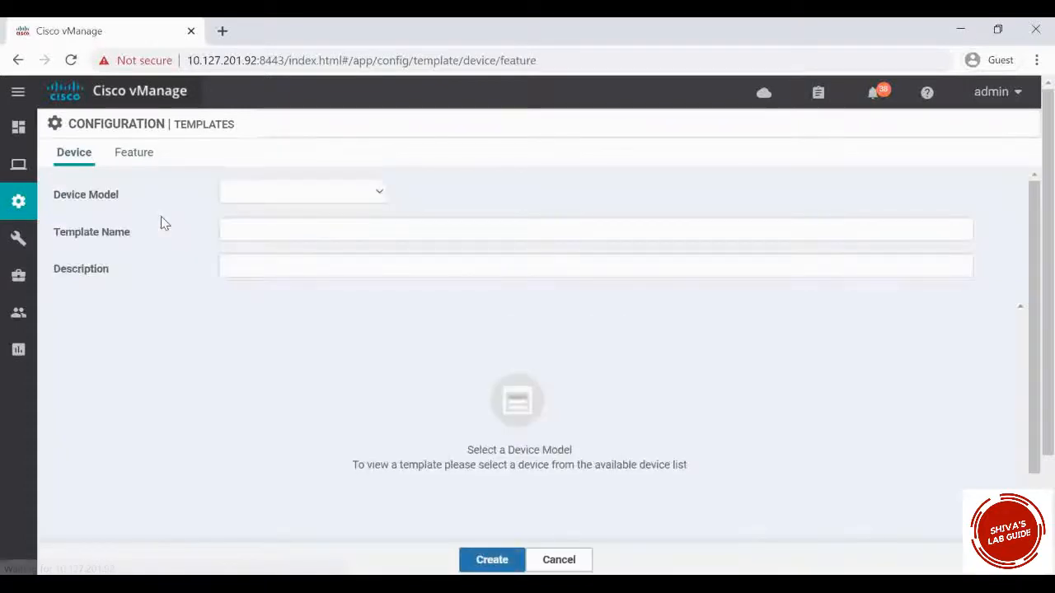
pyautogui.click(371, 198)
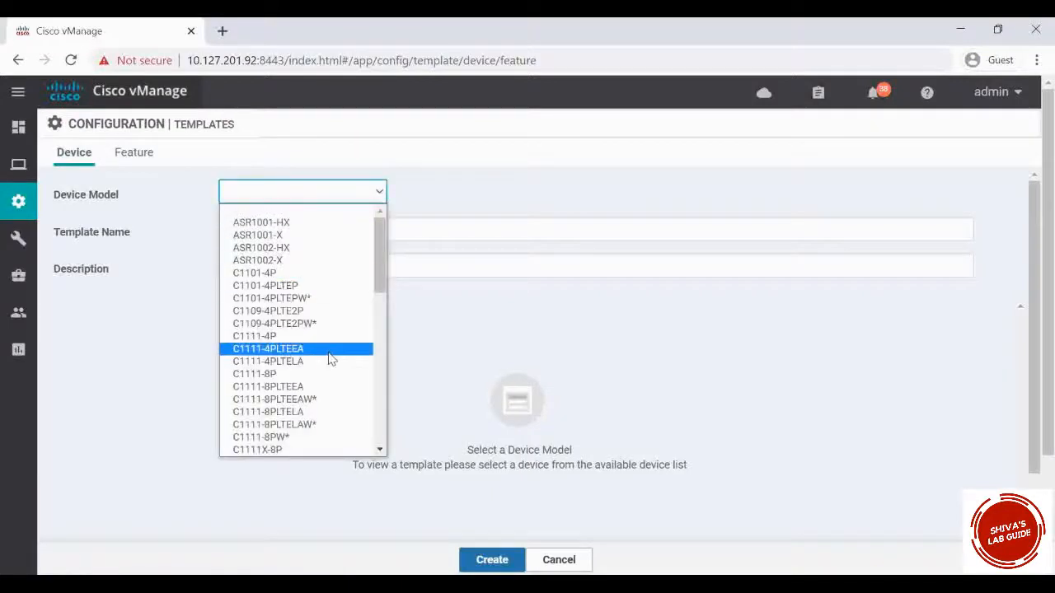
pyautogui.scroll(-1, 328, 363)
pyautogui.scroll(-10, 326, 365)
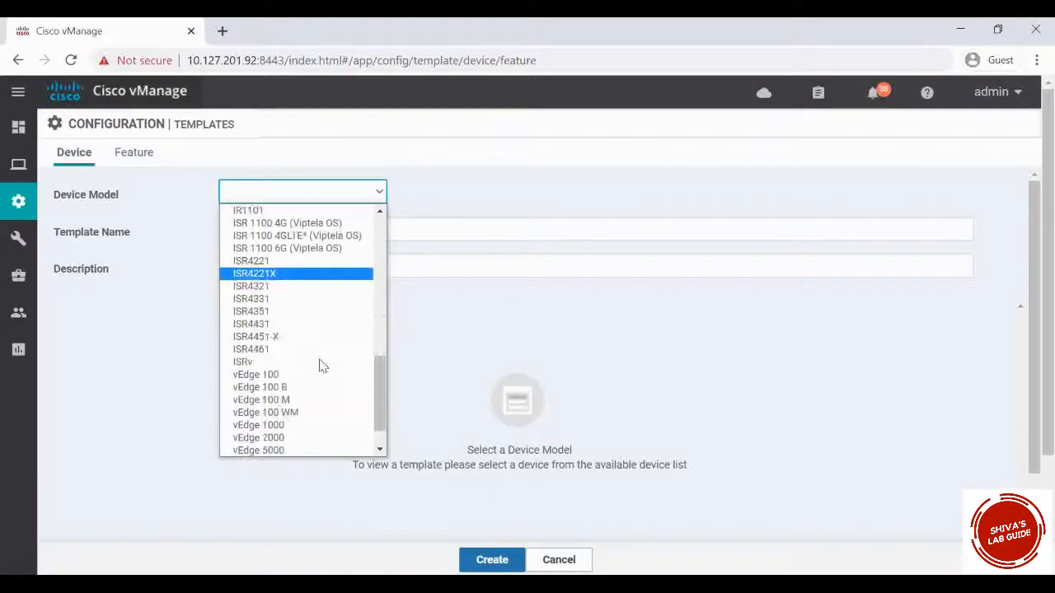
pyautogui.scroll(-1, 322, 367)
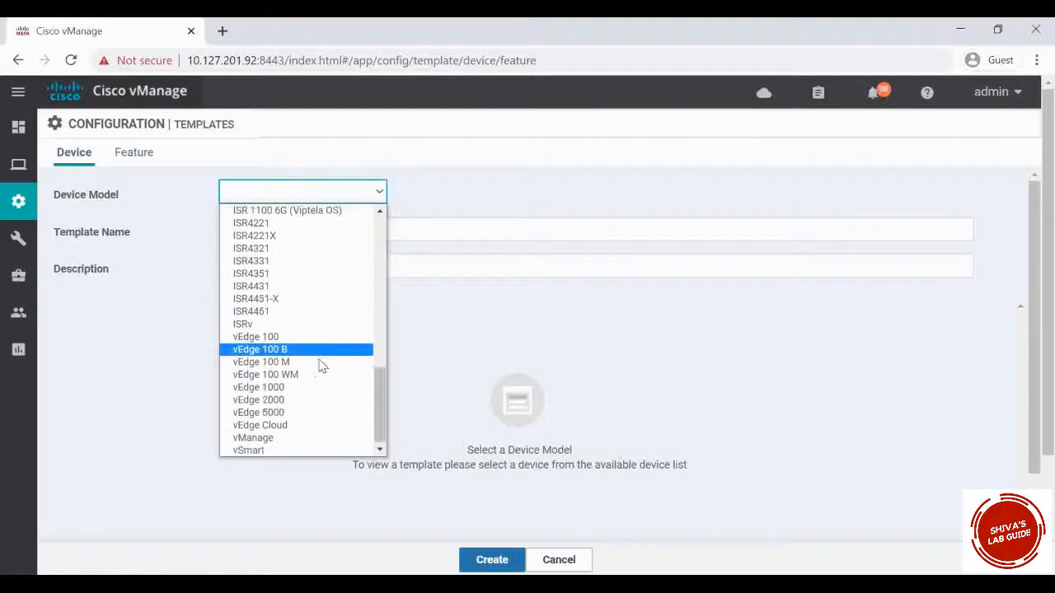
pyautogui.click(280, 425)
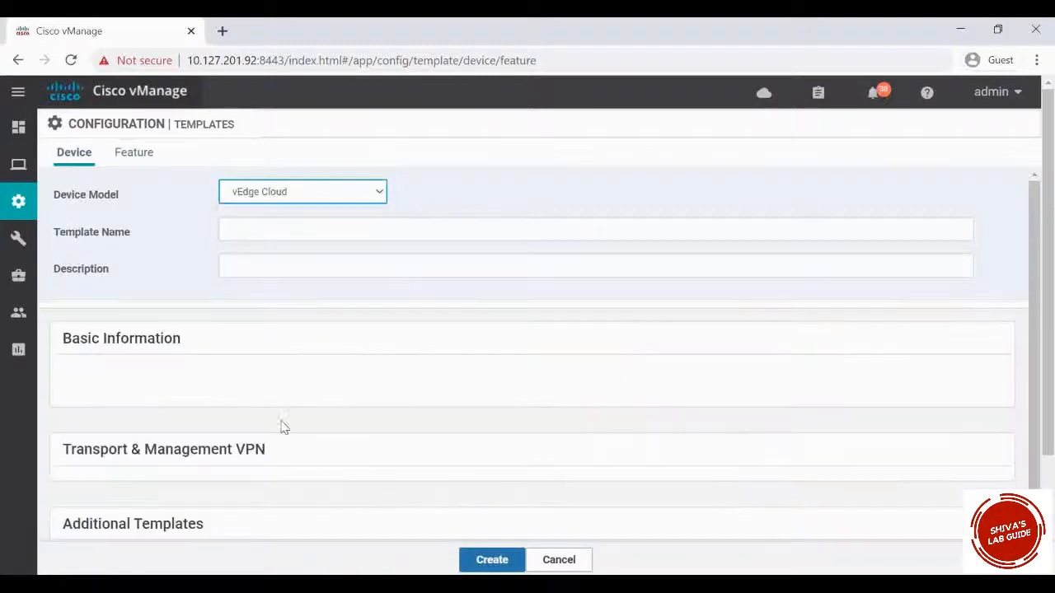
# Name the device template 1-WAN-Template and use the same text as its description
pyautogui.click(265, 229)
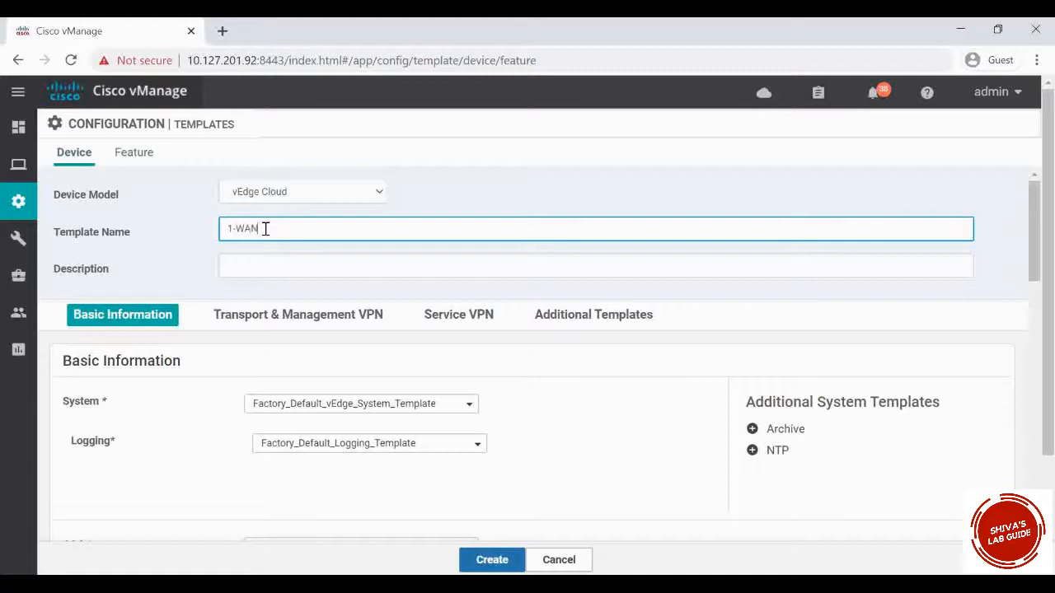
pyautogui.write('-Template')
pyautogui.moveTo(337, 227); pyautogui.dragTo(98, 229)
pyautogui.hotkey('ctrl', 'c')
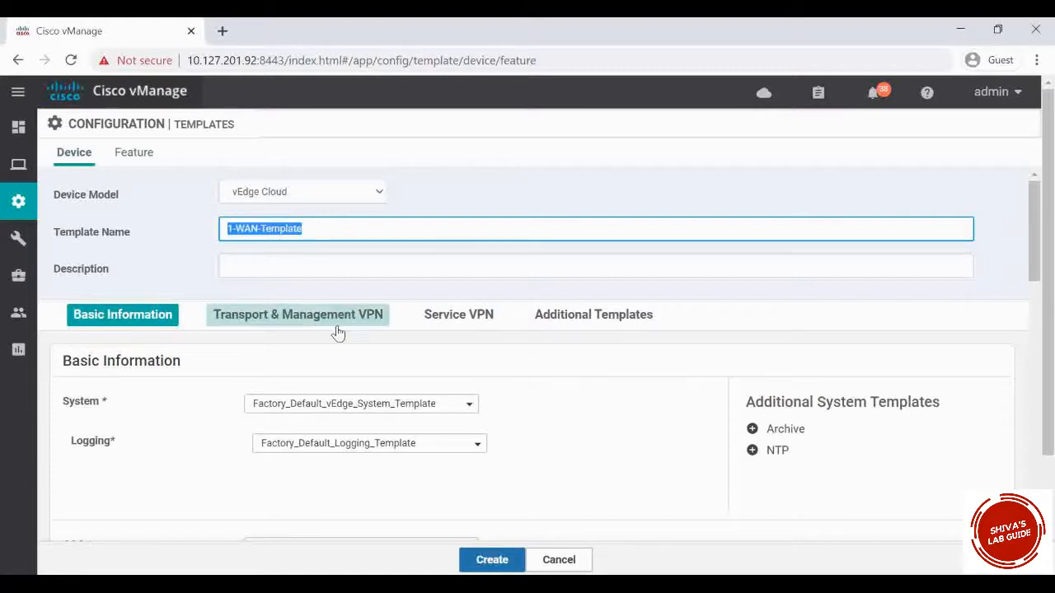
pyautogui.click(244, 267)
pyautogui.hotkey('ctrl', 'v')
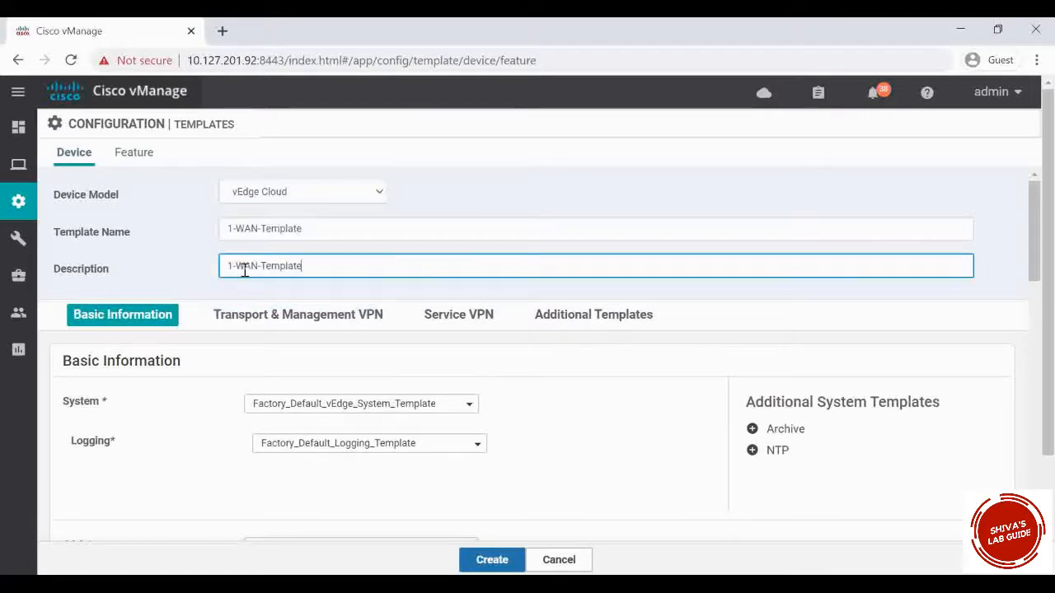
pyautogui.moveTo(18, 239)
pyautogui.scroll(-1, 221, 389)
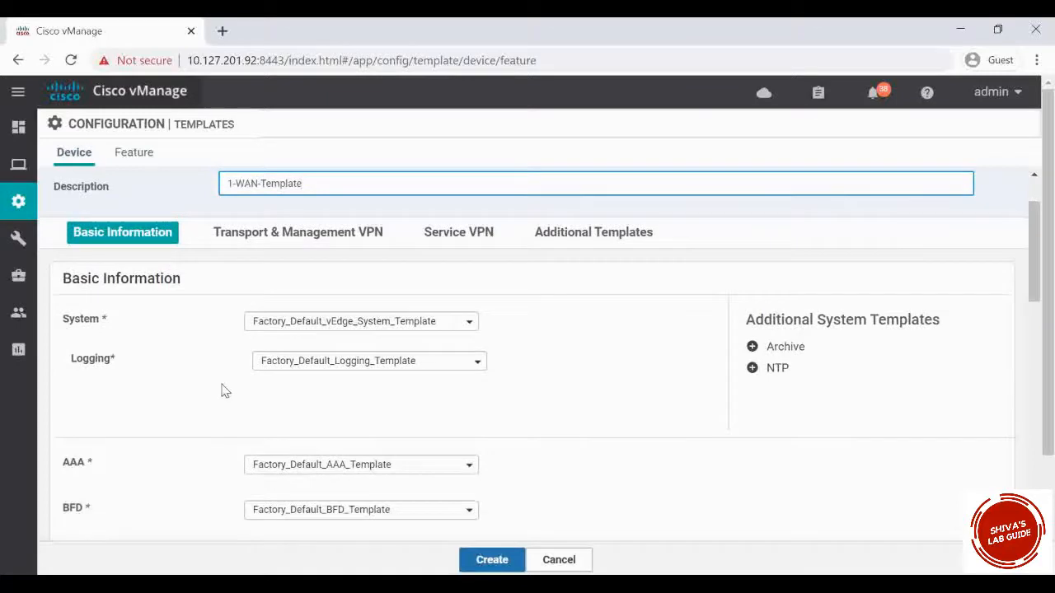
# Create a new System feature template named 1-wan-system, using the same text as its description
pyautogui.click(374, 329)
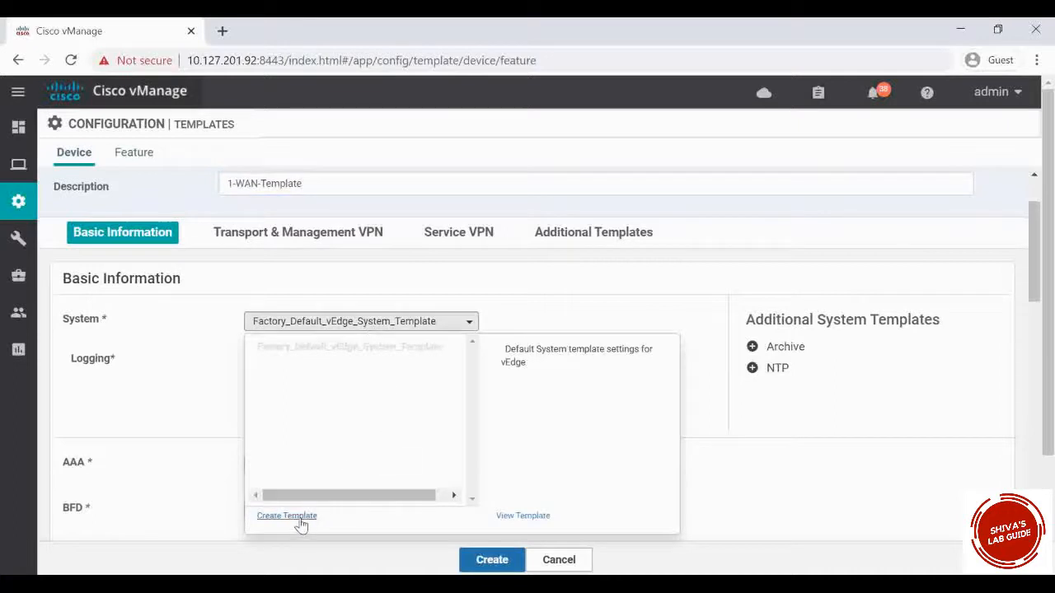
pyautogui.click(287, 516)
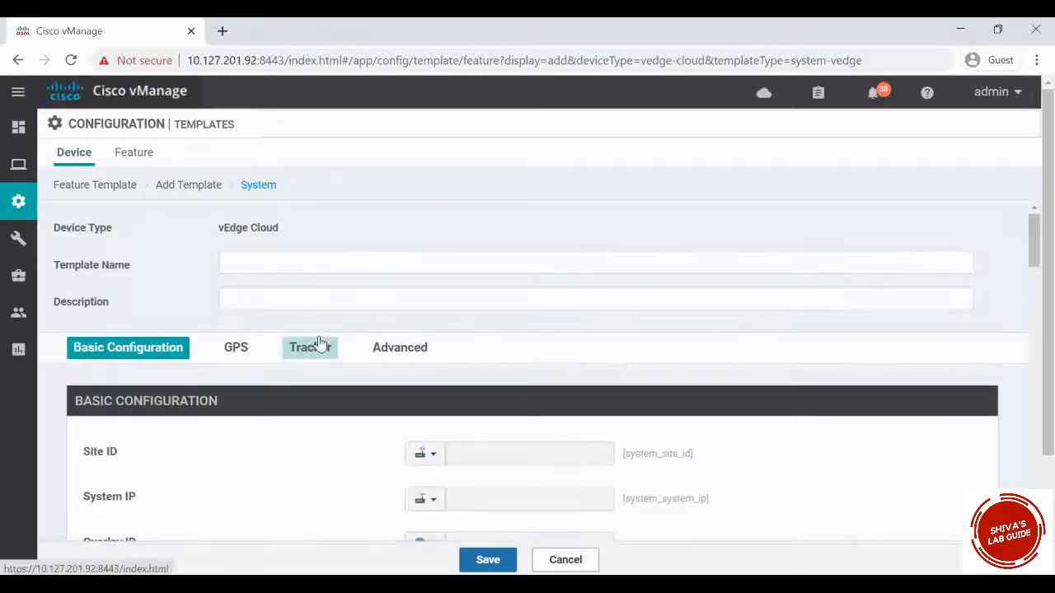
pyautogui.click(281, 264)
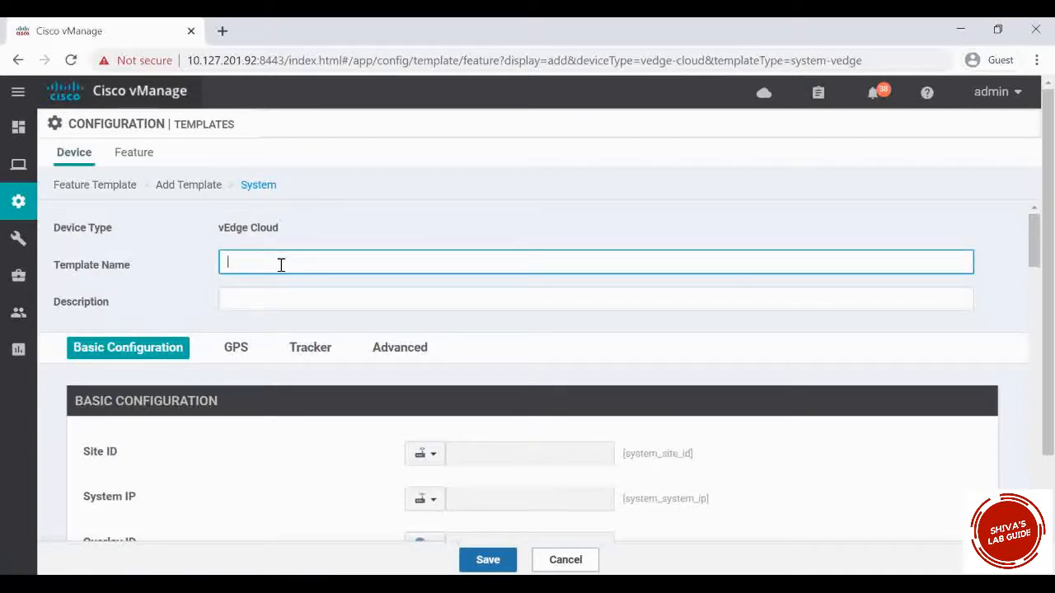
pyautogui.write('1-wan')
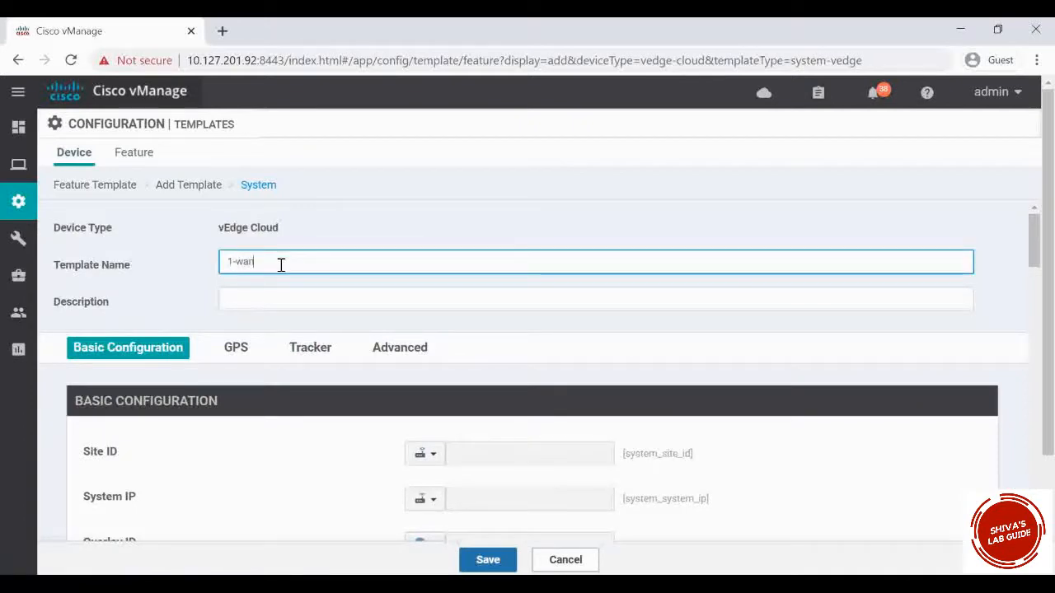
pyautogui.write('-syste')
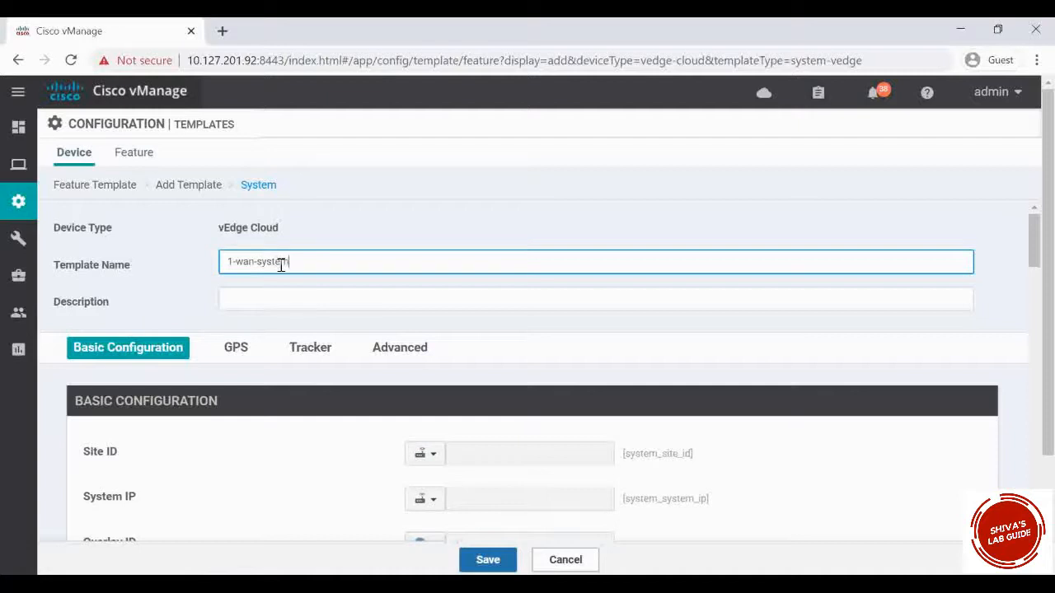
pyautogui.write('m')
pyautogui.moveTo(304, 265); pyautogui.dragTo(157, 255)
pyautogui.hotkey('ctrl', 'c')
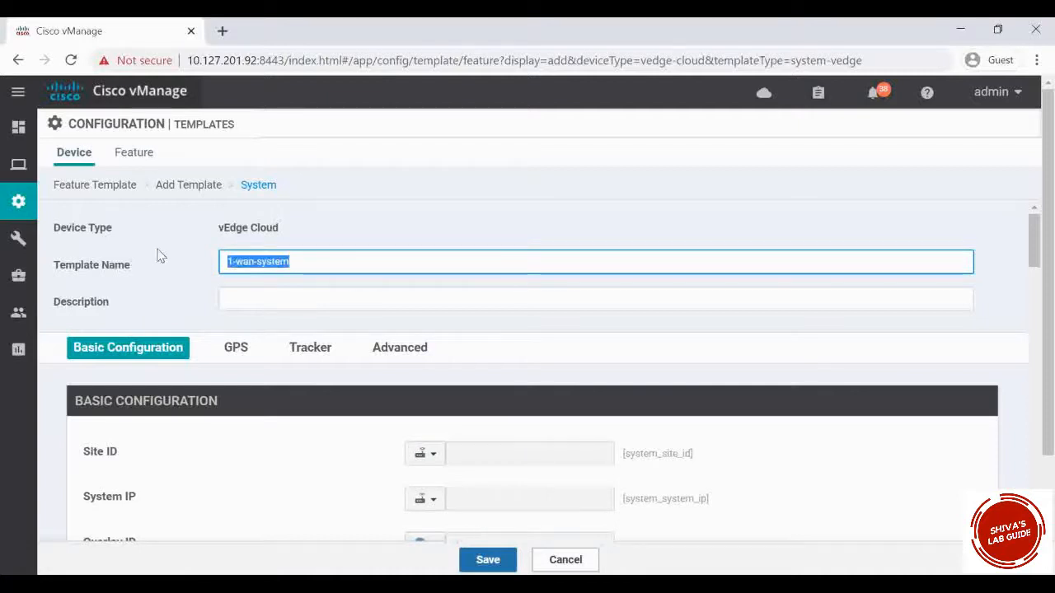
pyautogui.click(281, 303)
pyautogui.hotkey('ctrl', 'v')
# Examine the scope options for the Site ID and the System IP field in the basic configuration
pyautogui.scroll(-4, 283, 403)
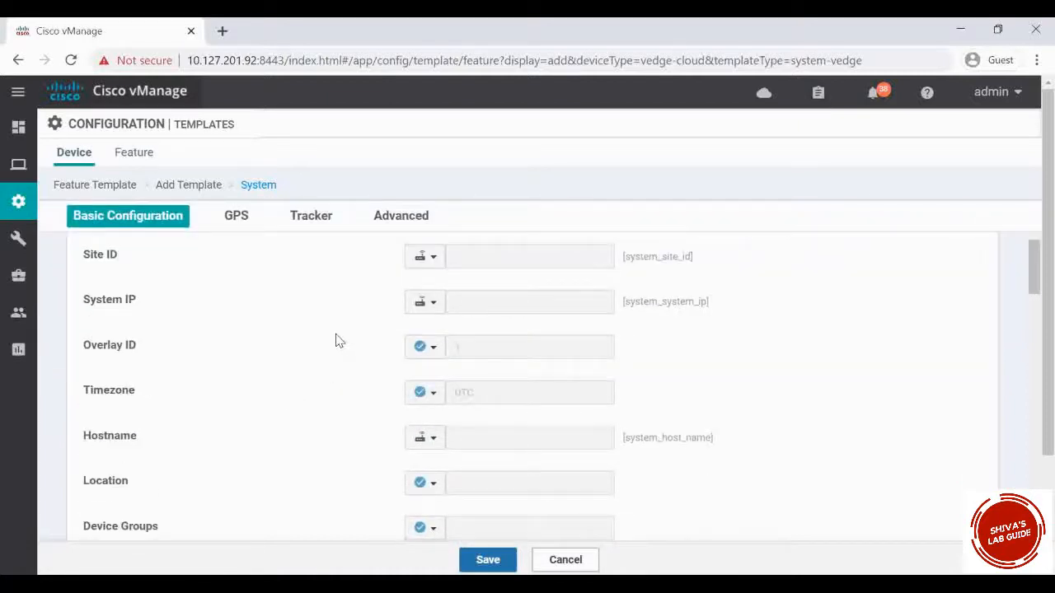
pyautogui.click(435, 263)
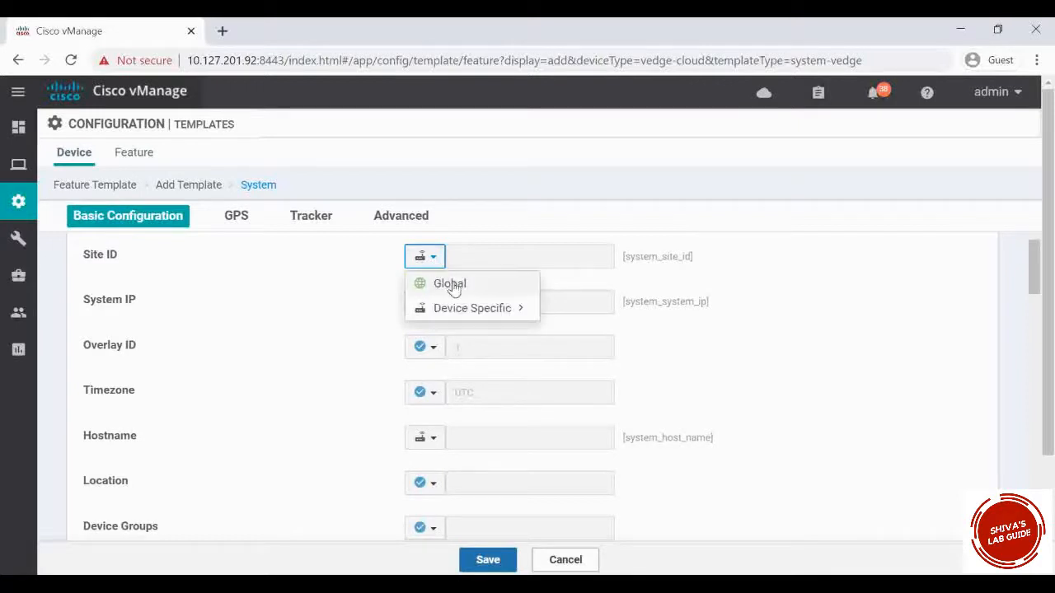
pyautogui.moveTo(454, 312)
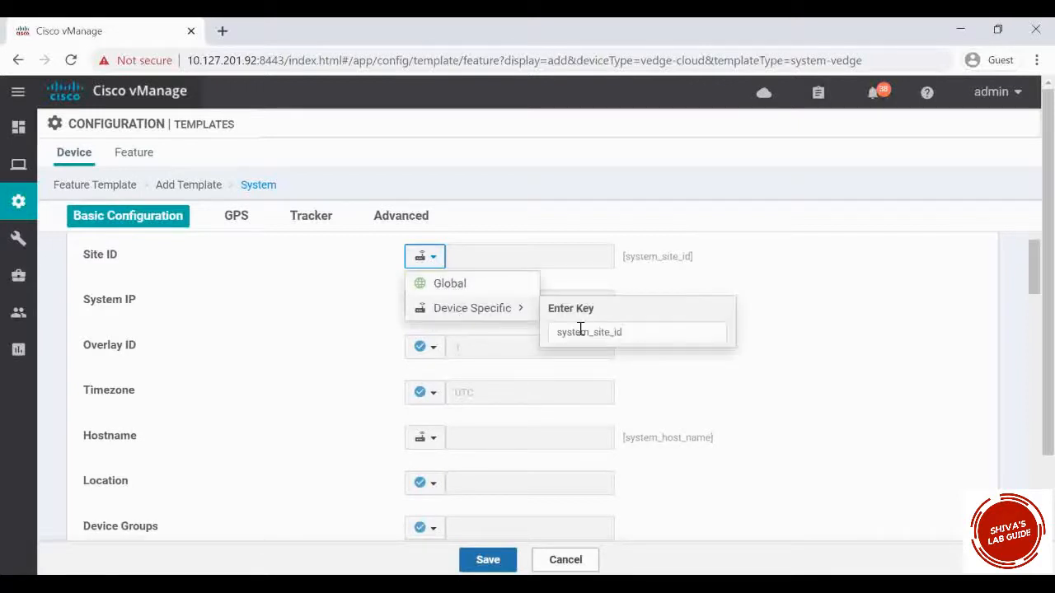
pyautogui.click(299, 298)
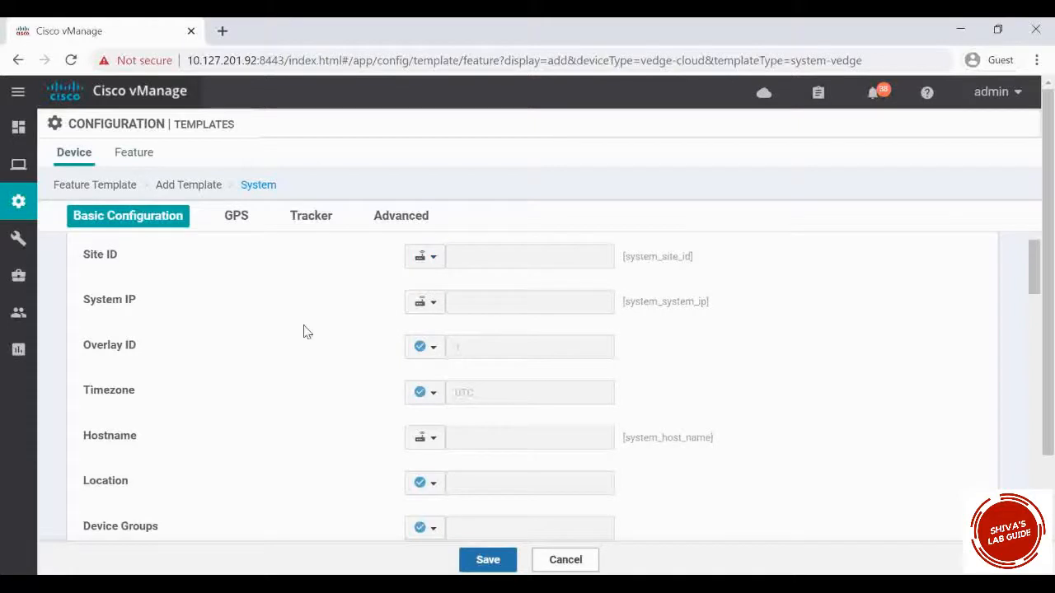
pyautogui.scroll(2, 306, 330)
pyautogui.scroll(-2, 223, 376)
pyautogui.scroll(2, 195, 337)
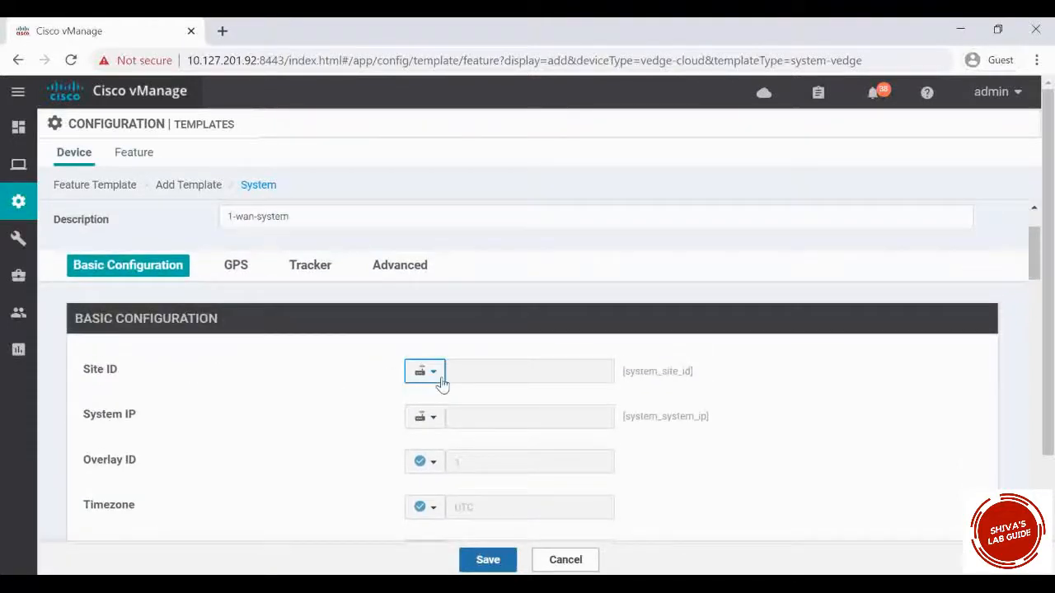
pyautogui.scroll(-2, 412, 401)
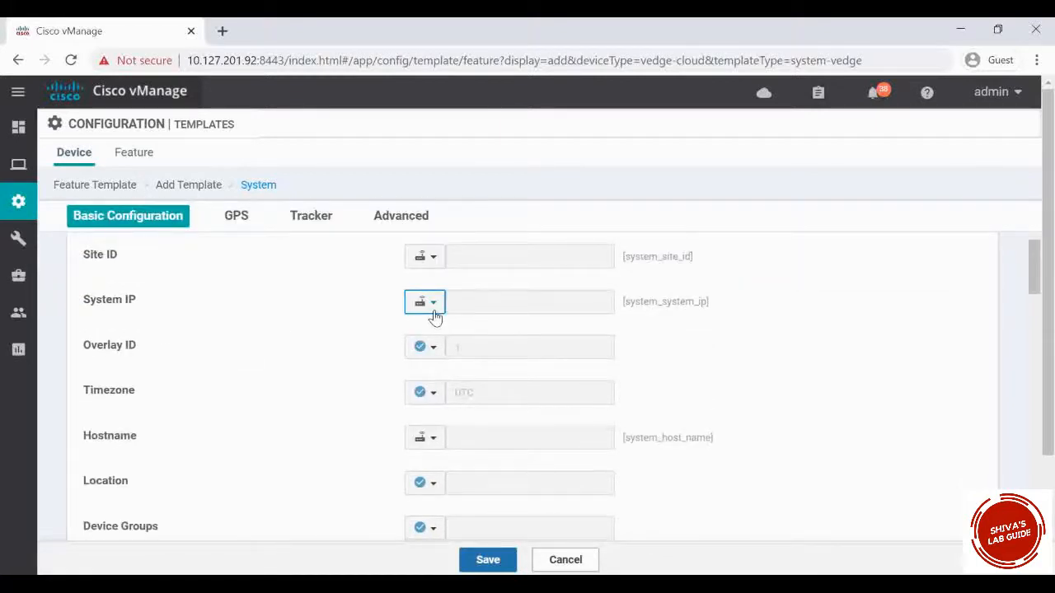
# Set the System template's console baud rate to 115200 bps
pyautogui.scroll(-1, 387, 363)
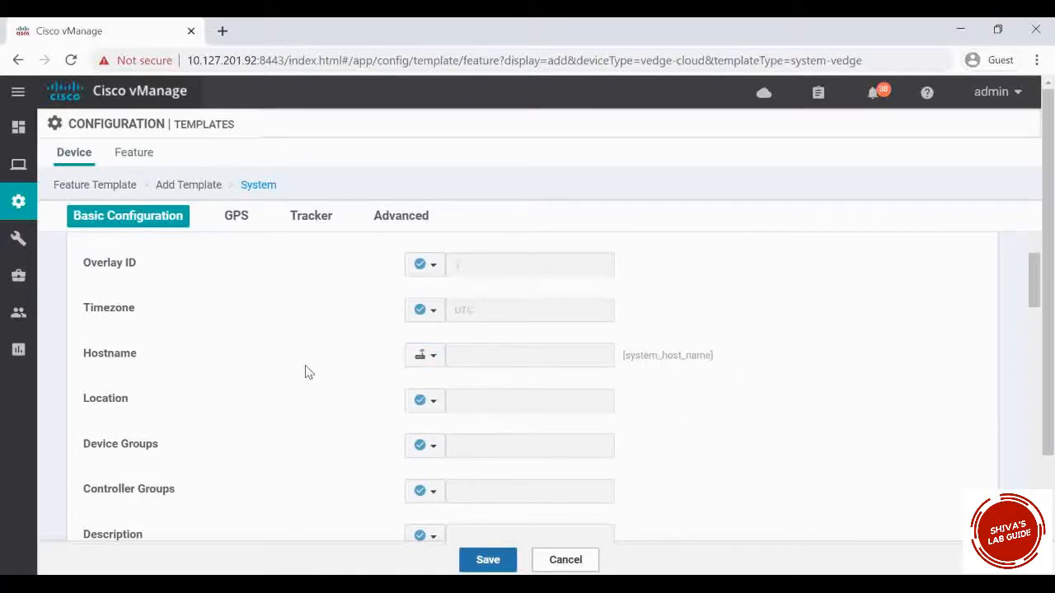
pyautogui.scroll(-1, 305, 370)
pyautogui.scroll(-2, 303, 370)
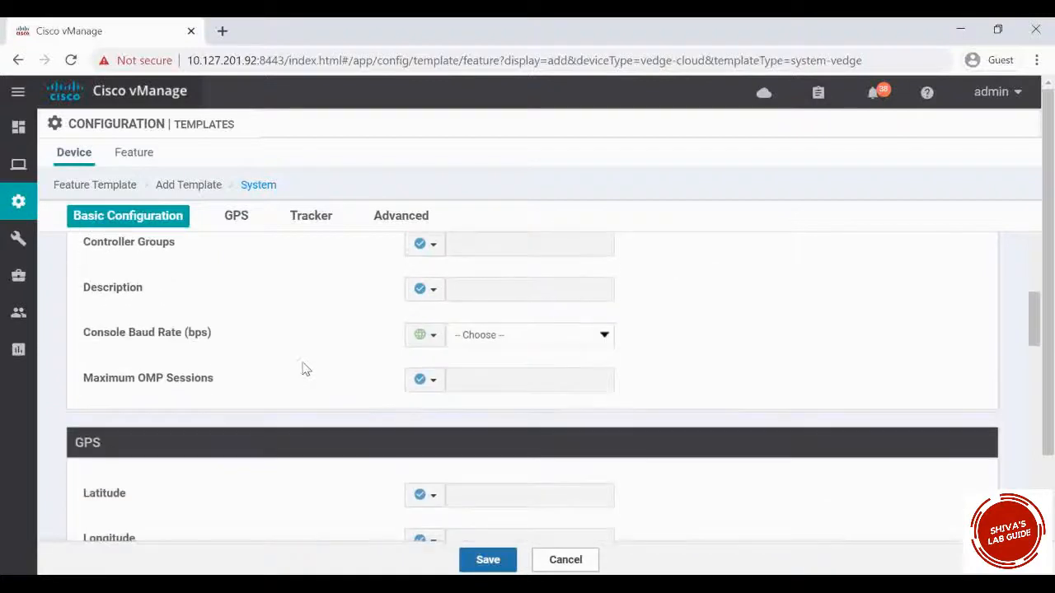
pyautogui.click(503, 336)
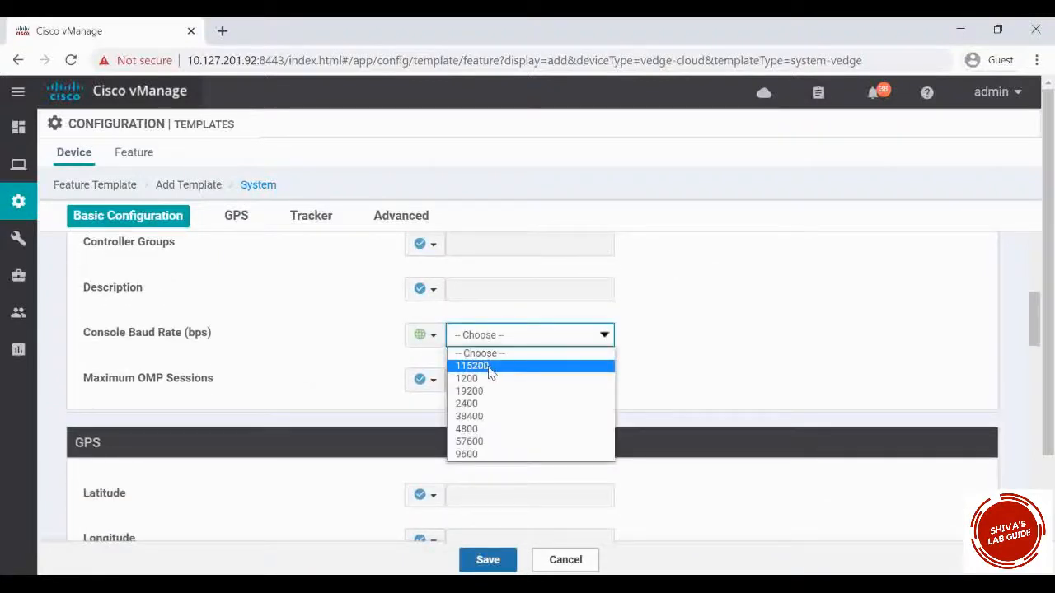
pyautogui.click(490, 368)
# Review the GPS, Tracker and Advanced settings, then save the System template with their defaults
pyautogui.scroll(-2, 354, 370)
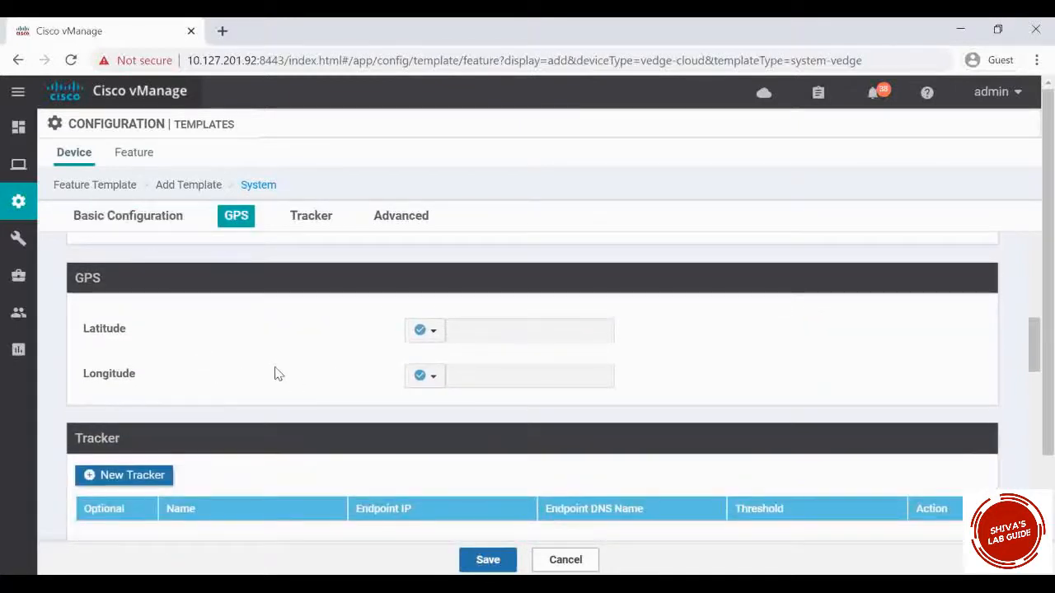
pyautogui.scroll(-6, 278, 373)
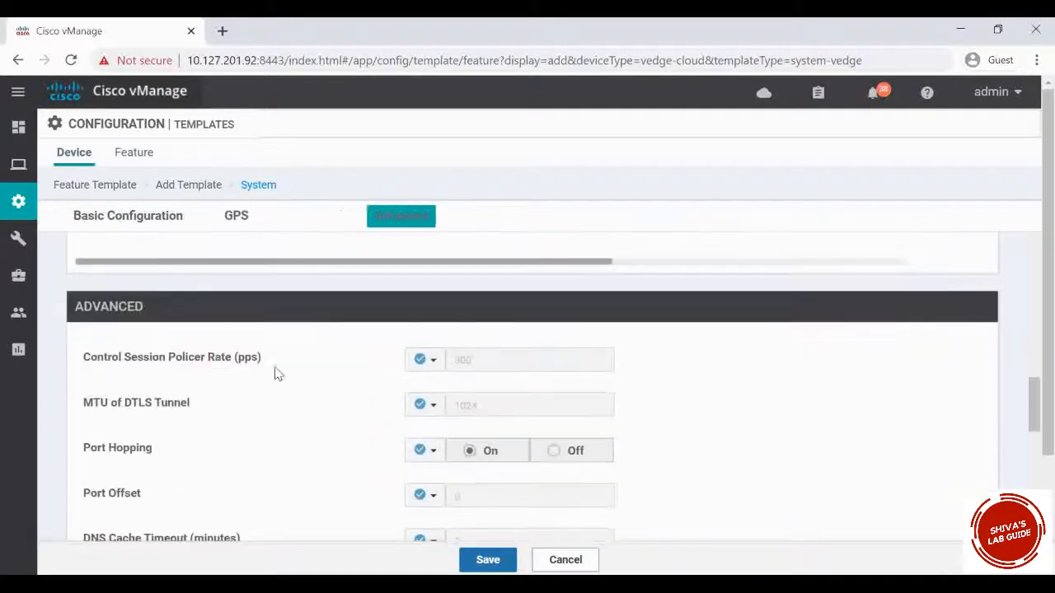
pyautogui.scroll(-1, 277, 374)
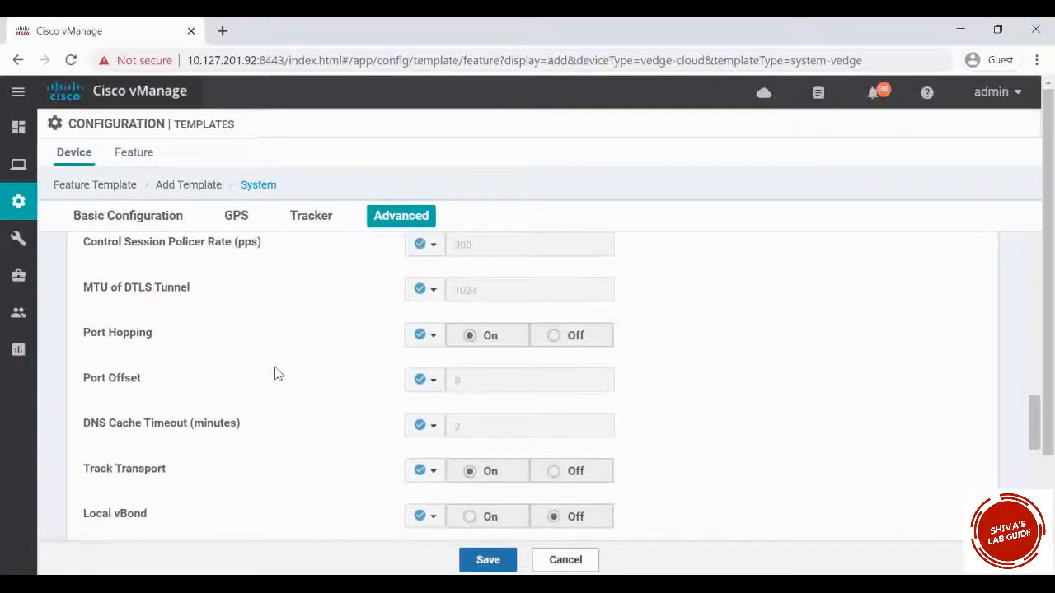
pyautogui.scroll(-3, 278, 373)
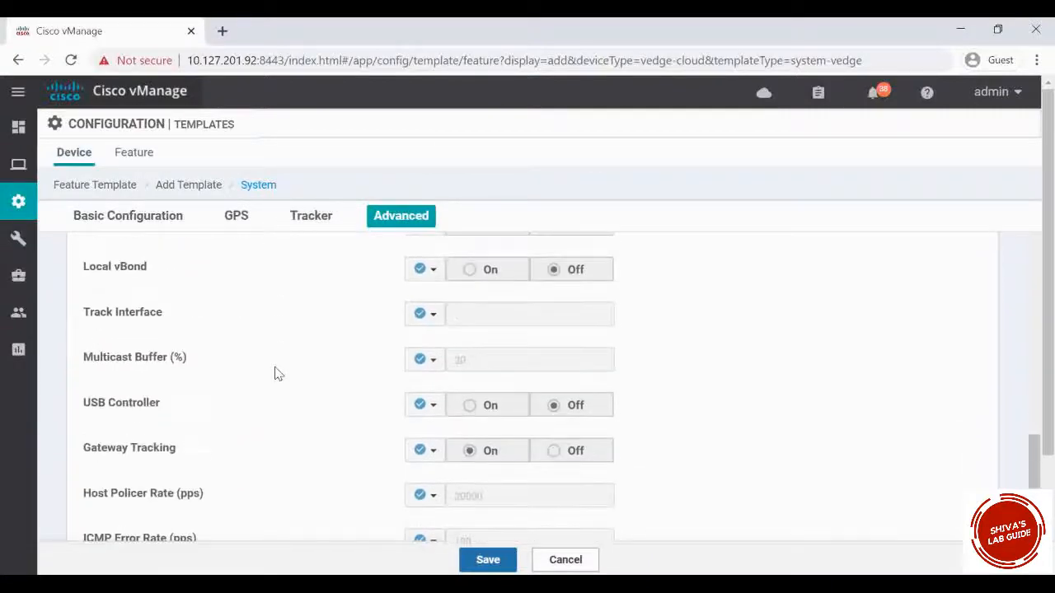
pyautogui.scroll(-3, 278, 374)
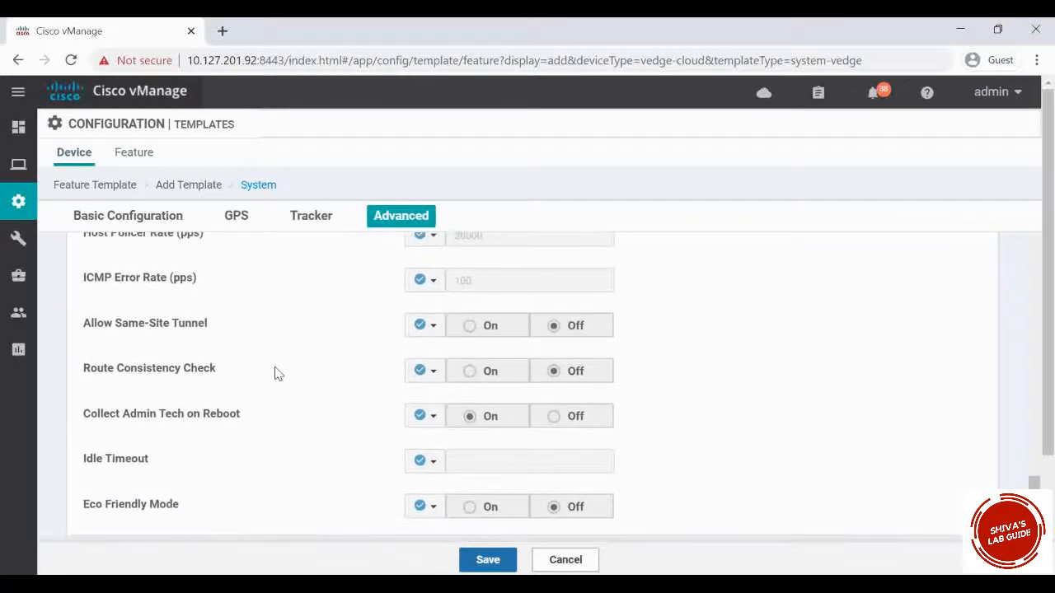
pyautogui.scroll(-3, 277, 373)
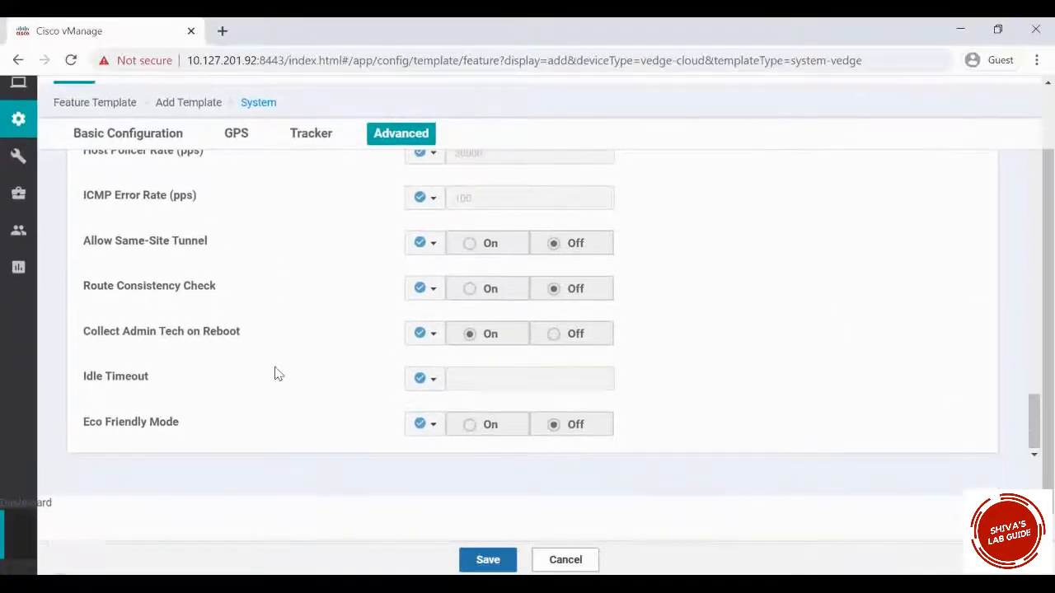
pyautogui.click(500, 561)
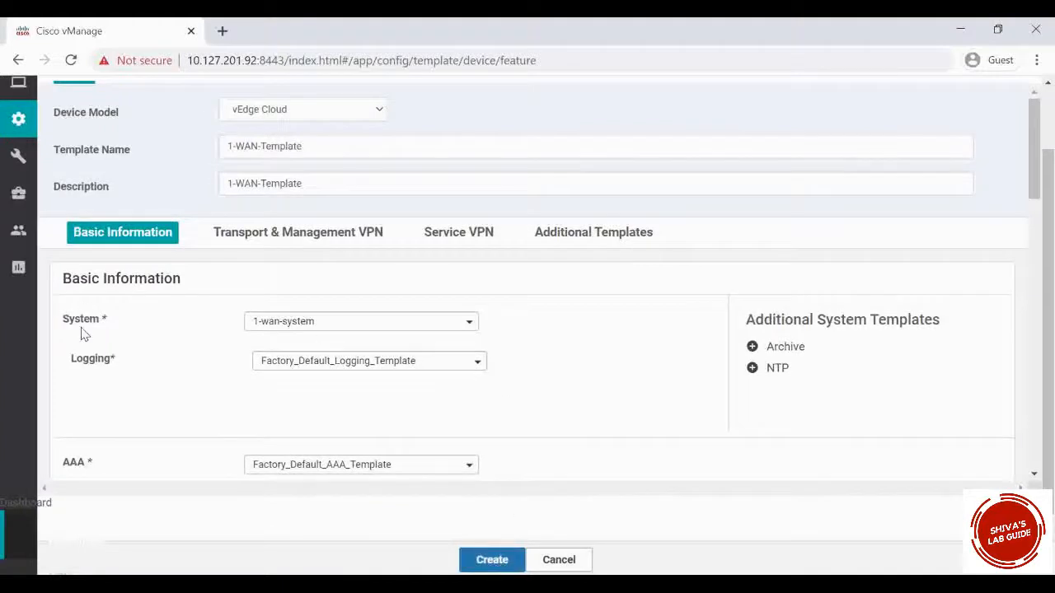
# Check the System template assignment and the available Logging templates in the Basic Information section
pyautogui.scroll(2, 309, 344)
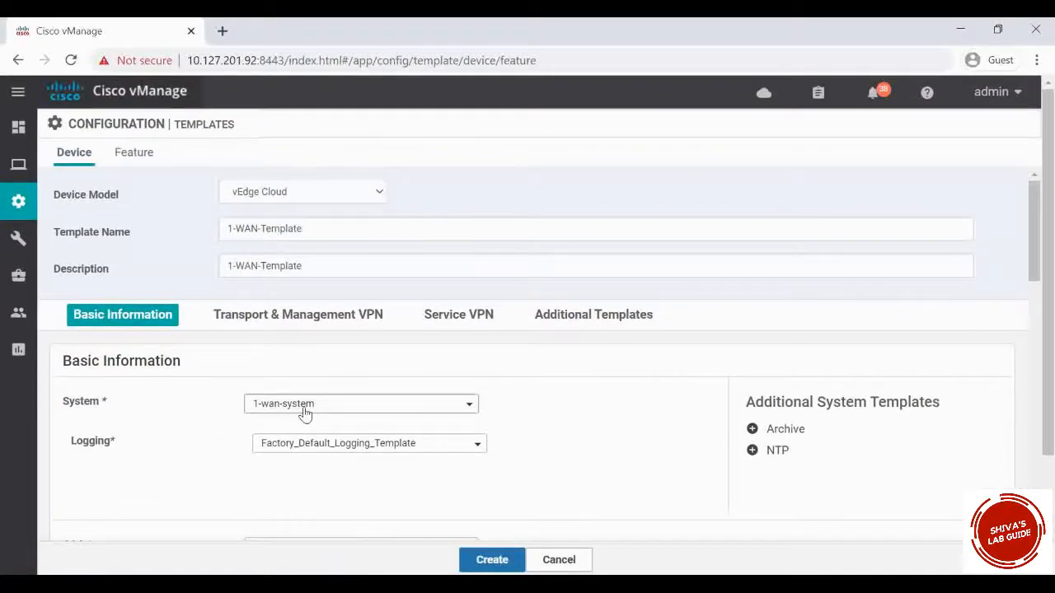
pyautogui.scroll(-1, 334, 412)
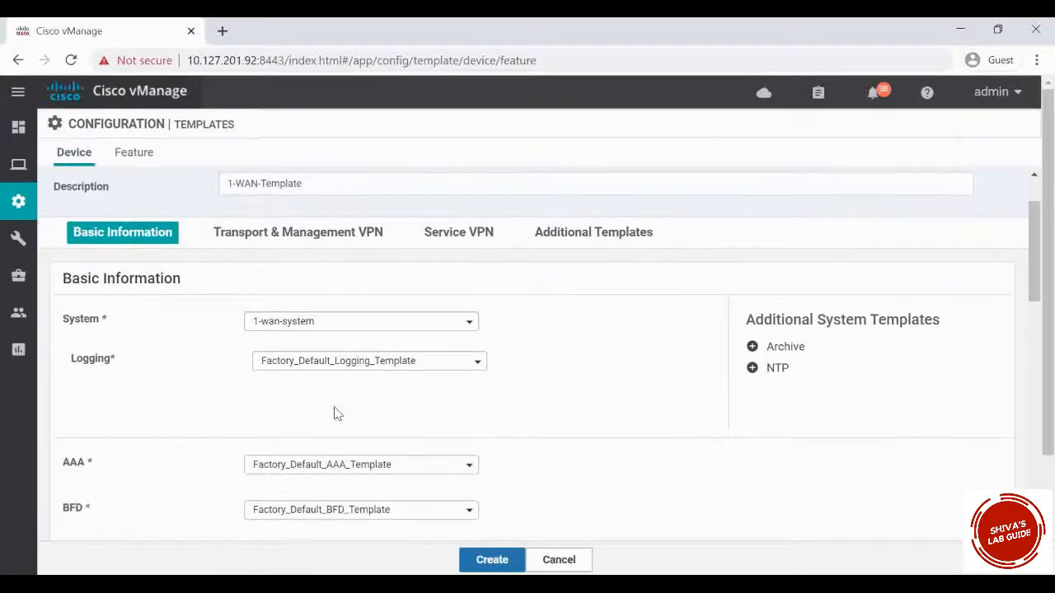
pyautogui.click(422, 372)
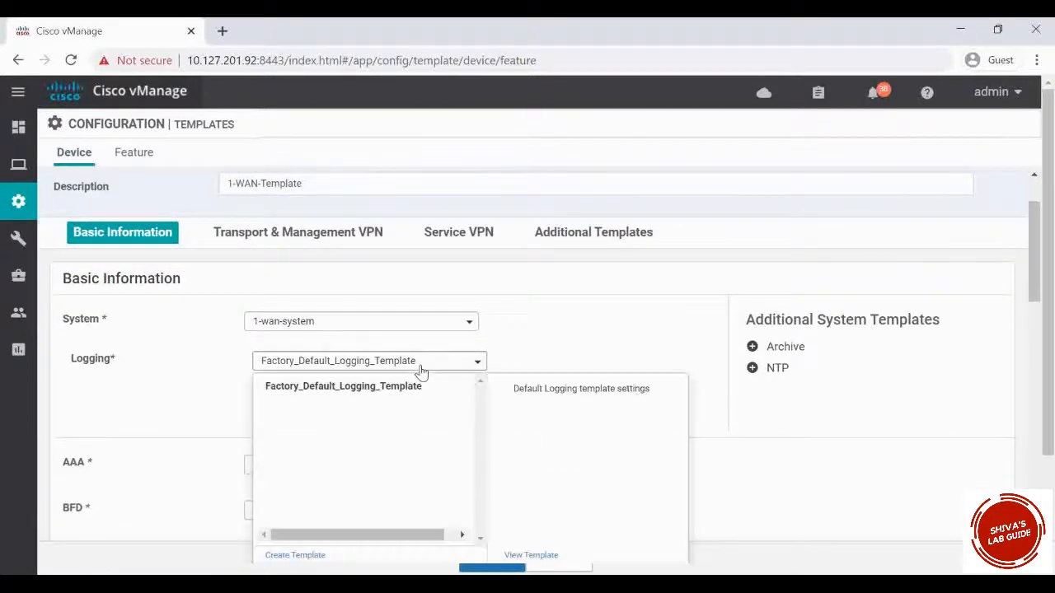
pyautogui.click(636, 353)
pyautogui.scroll(-3, 584, 363)
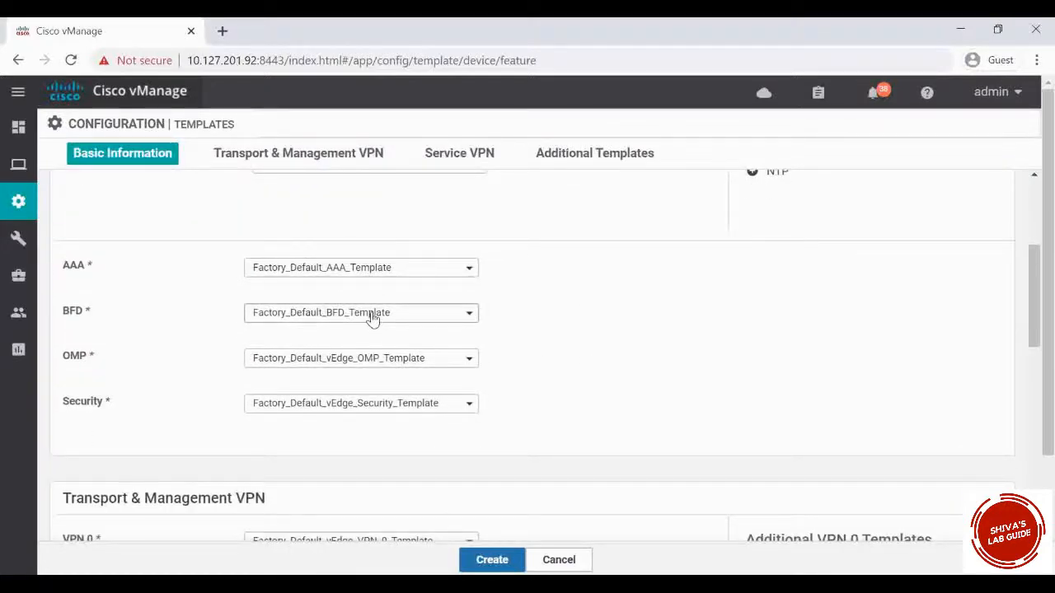
# Create a new BFD feature template named 1-bfd-template, using the same text as its description
pyautogui.click(372, 318)
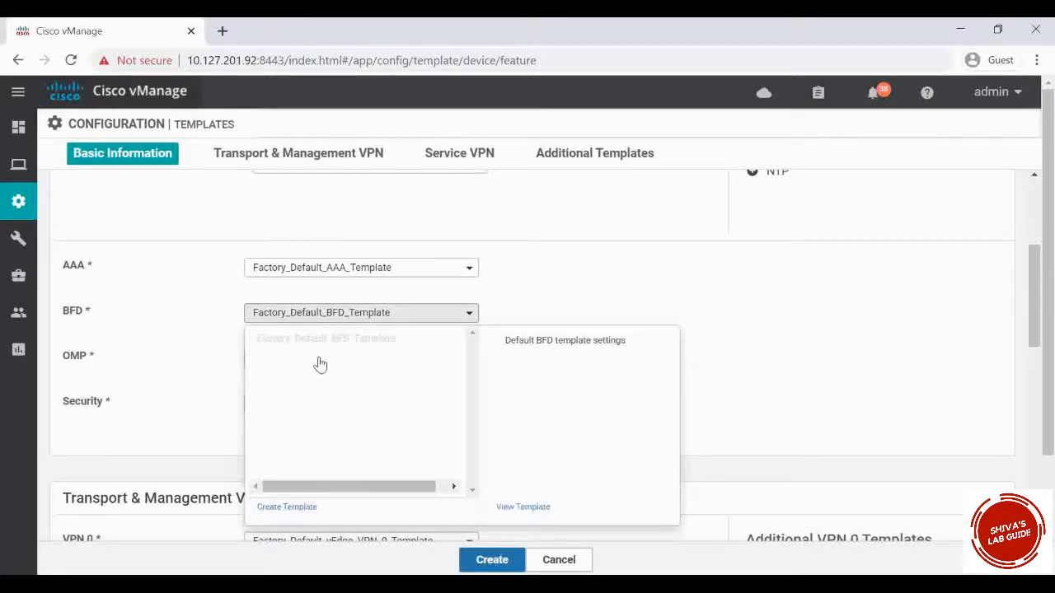
pyautogui.click(288, 508)
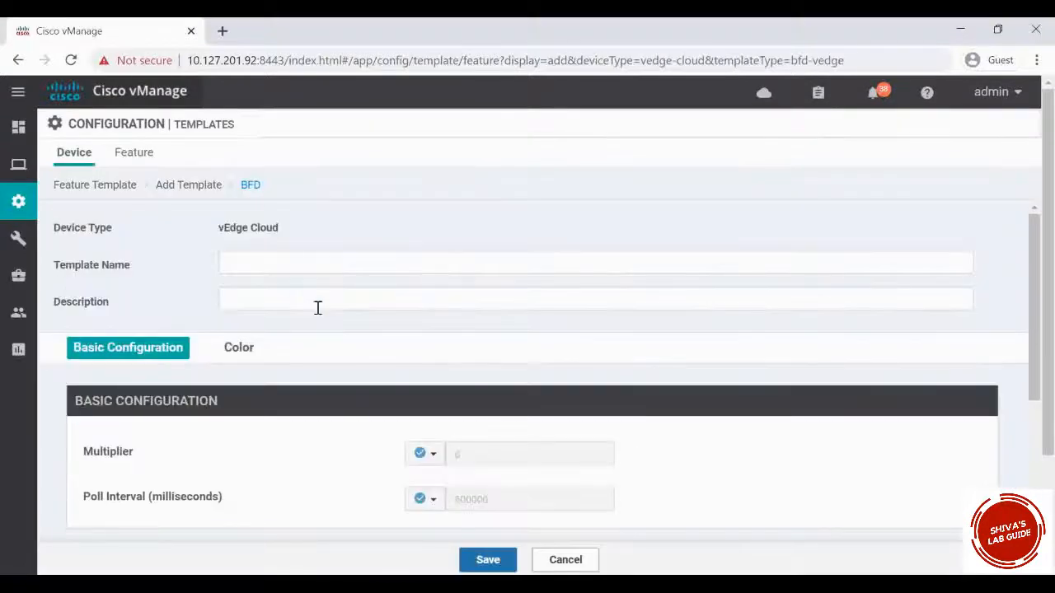
pyautogui.click(290, 264)
pyautogui.write('1-')
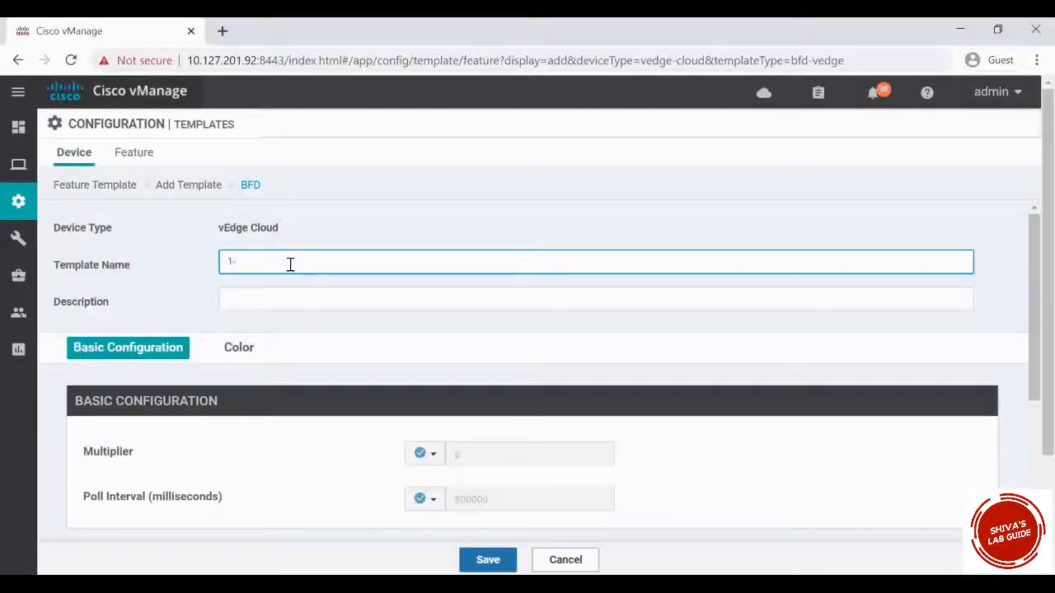
pyautogui.write('bfd')
pyautogui.write('-te')
pyautogui.write('mpalte')
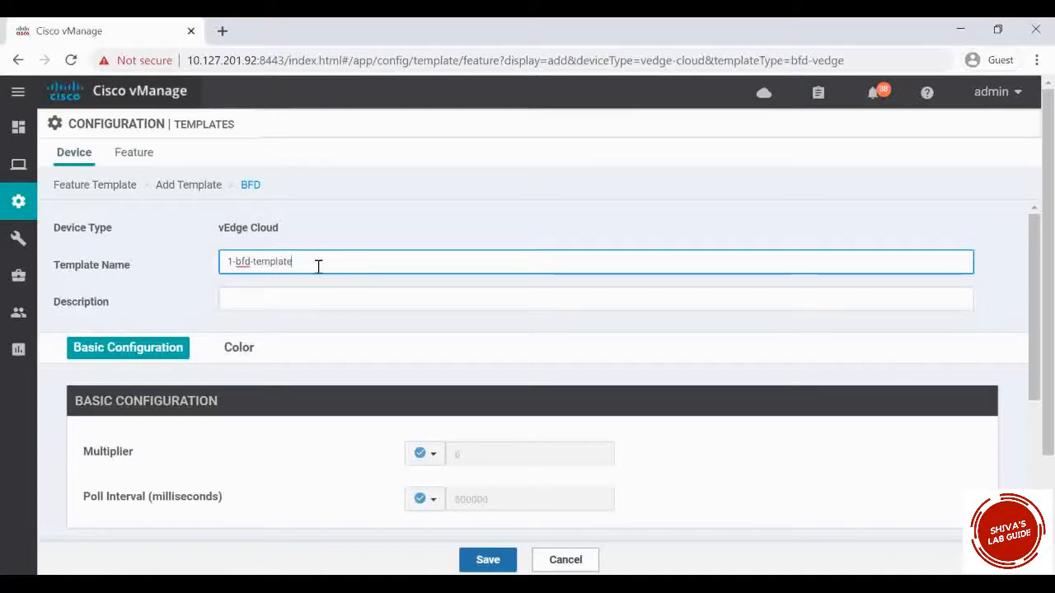
pyautogui.moveTo(318, 263); pyautogui.dragTo(170, 266)
pyautogui.hotkey('ctrl', 'c')
pyautogui.click(264, 294)
pyautogui.hotkey('ctrl', 'v')
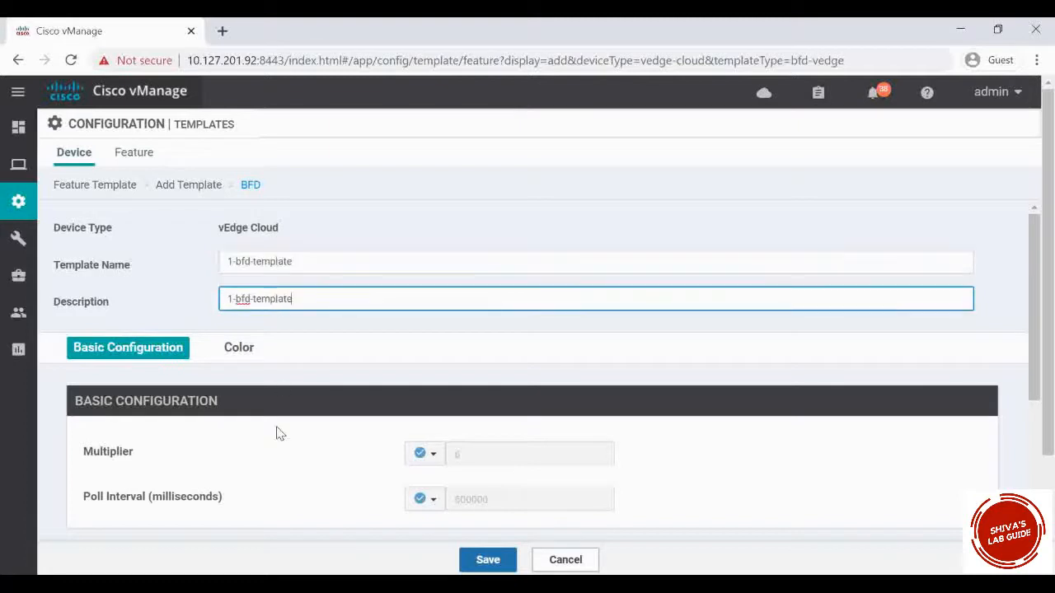
# Add a Biz Internet color entry with default hello interval, multiplier and path MTU settings to the BFD template, and save the template
pyautogui.scroll(-3, 276, 429)
pyautogui.scroll(2, 198, 355)
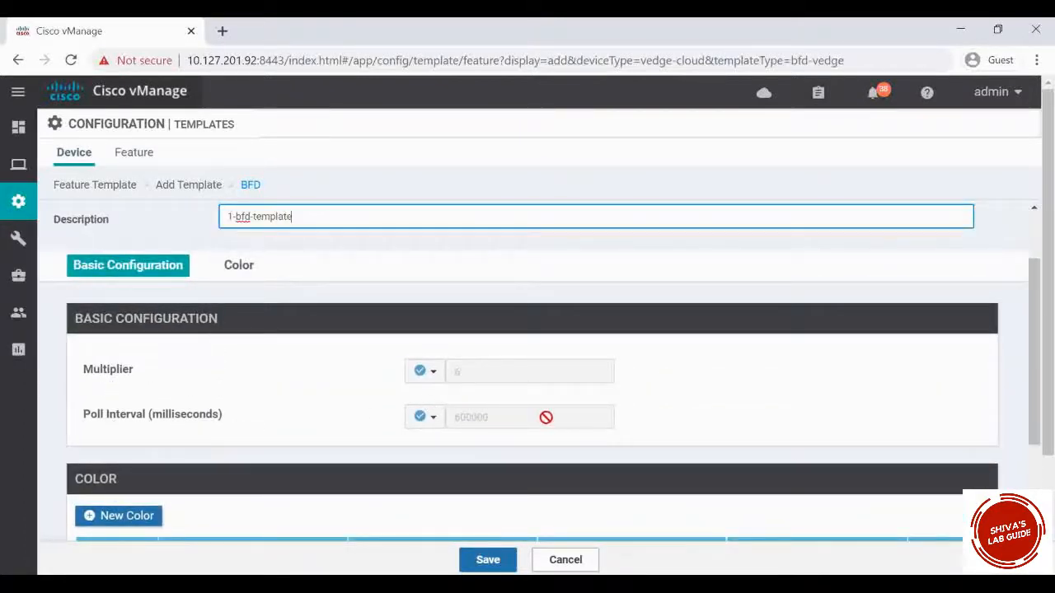
pyautogui.scroll(-1, 490, 436)
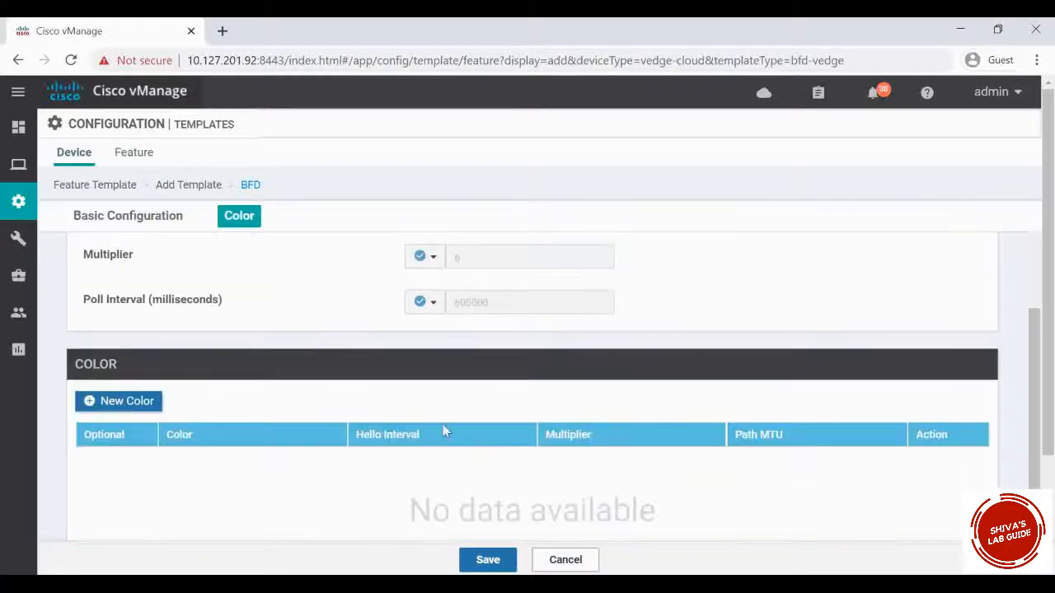
pyautogui.click(129, 404)
pyautogui.scroll(-2, 299, 401)
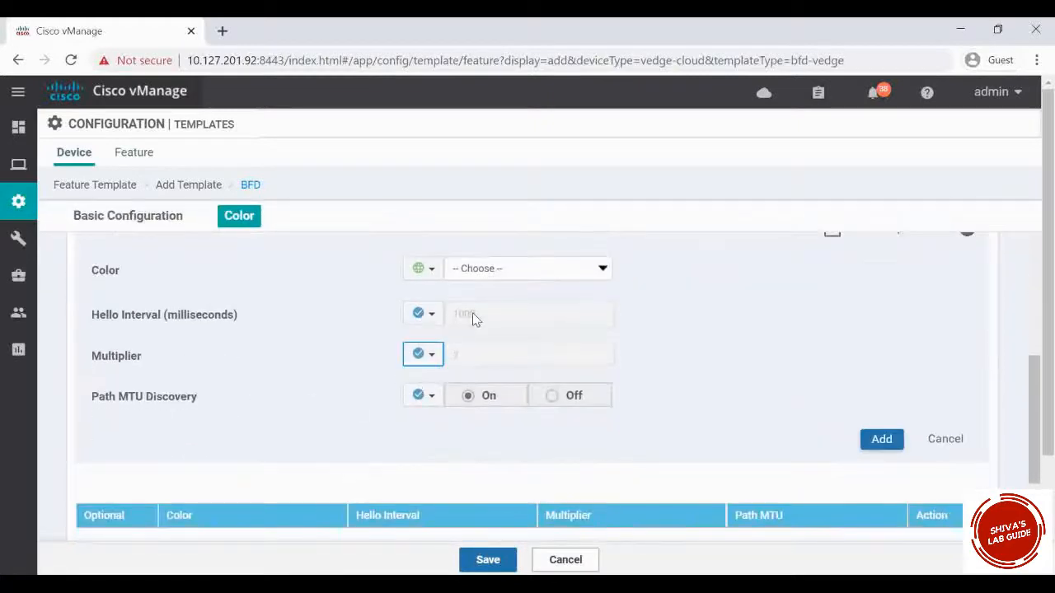
pyautogui.click(558, 271)
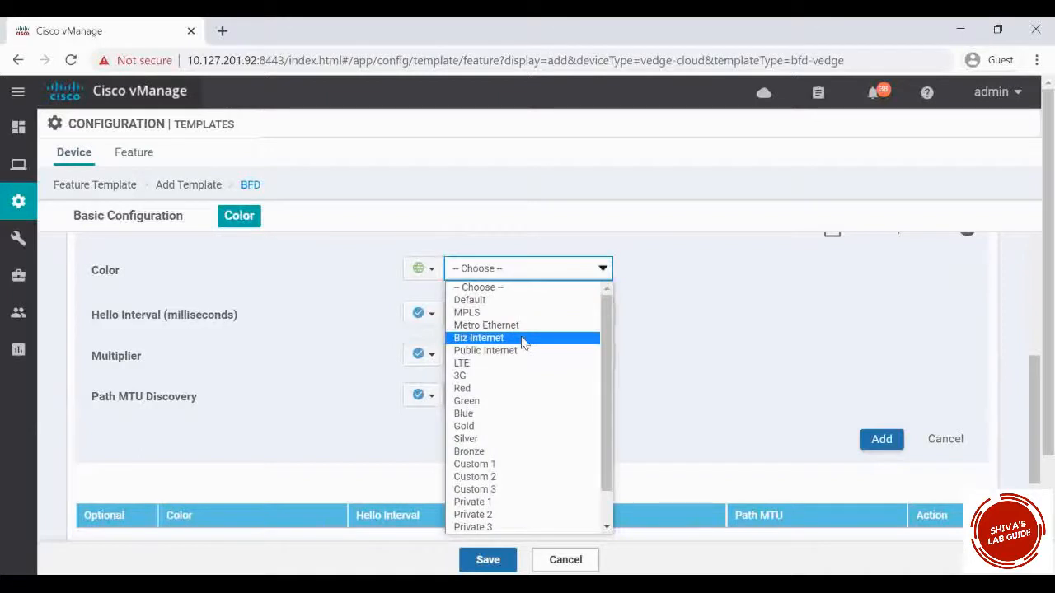
pyautogui.click(522, 339)
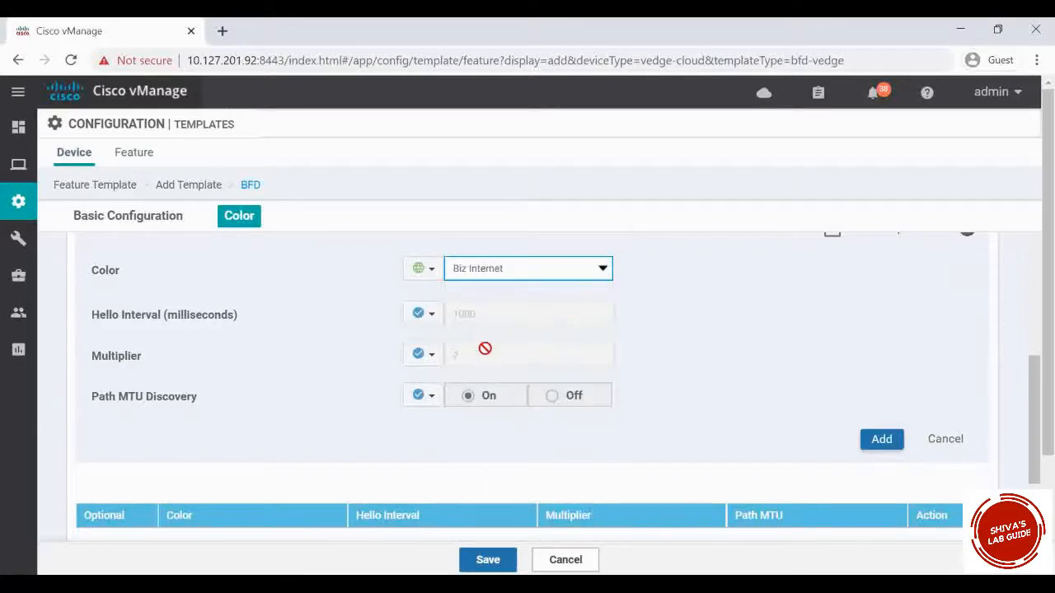
pyautogui.scroll(-2, 670, 399)
pyautogui.scroll(2, 865, 445)
pyautogui.click(881, 439)
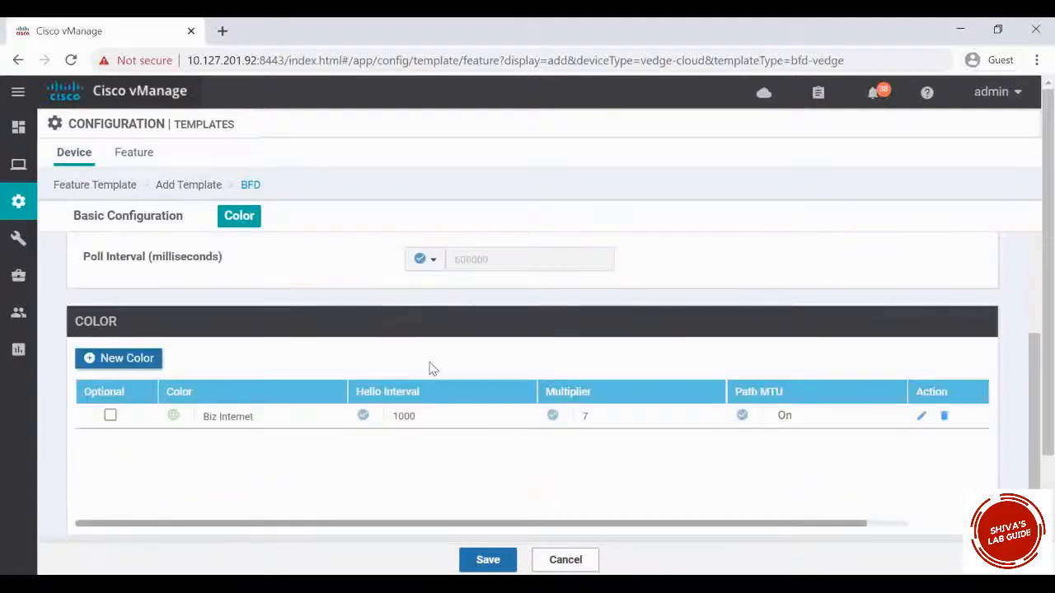
pyautogui.scroll(-1, 431, 365)
pyautogui.click(493, 562)
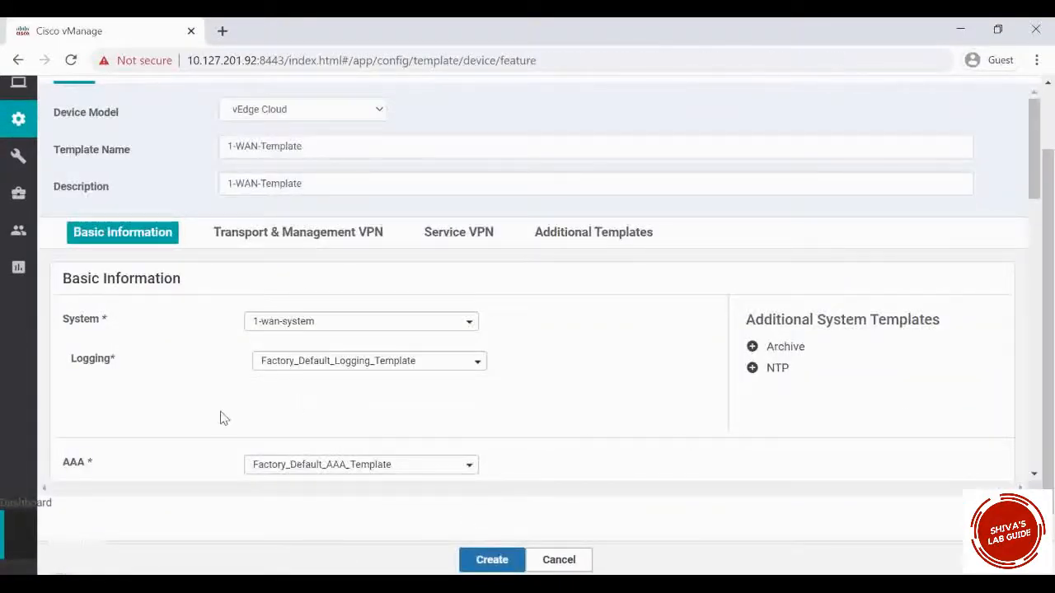
# Create a new OMP feature template named 1-omp-template from the Basic Information section, using the same text as its description
pyautogui.scroll(-3, 221, 418)
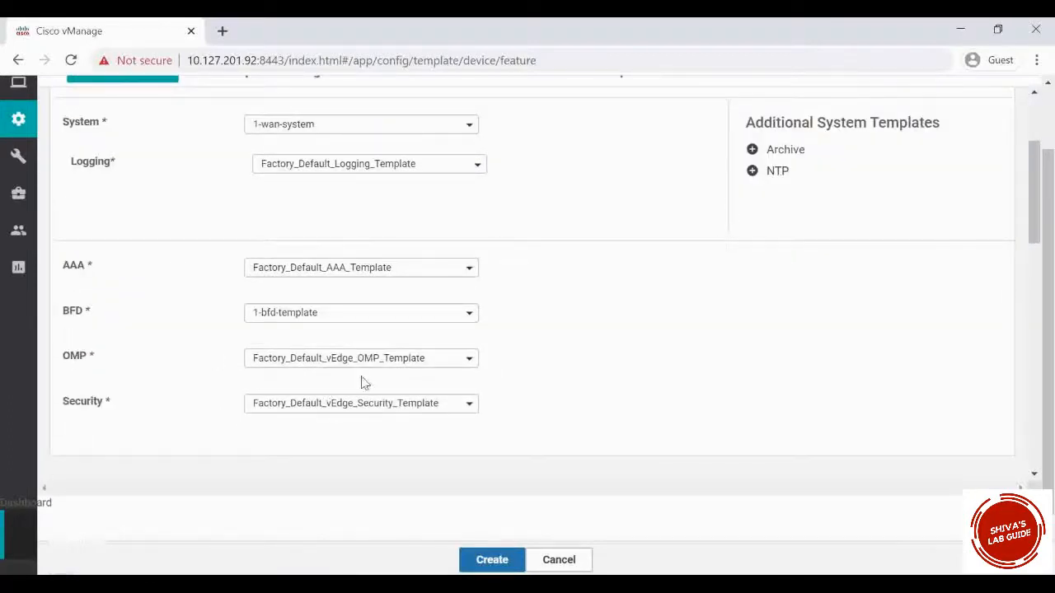
pyautogui.click(409, 366)
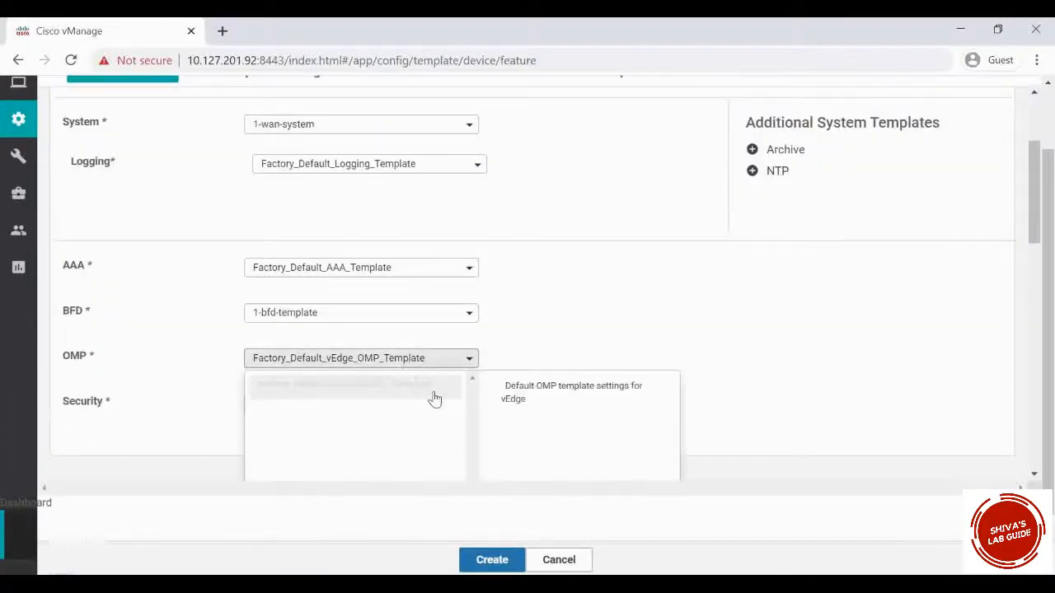
pyautogui.scroll(-1, 412, 412)
pyautogui.click(287, 470)
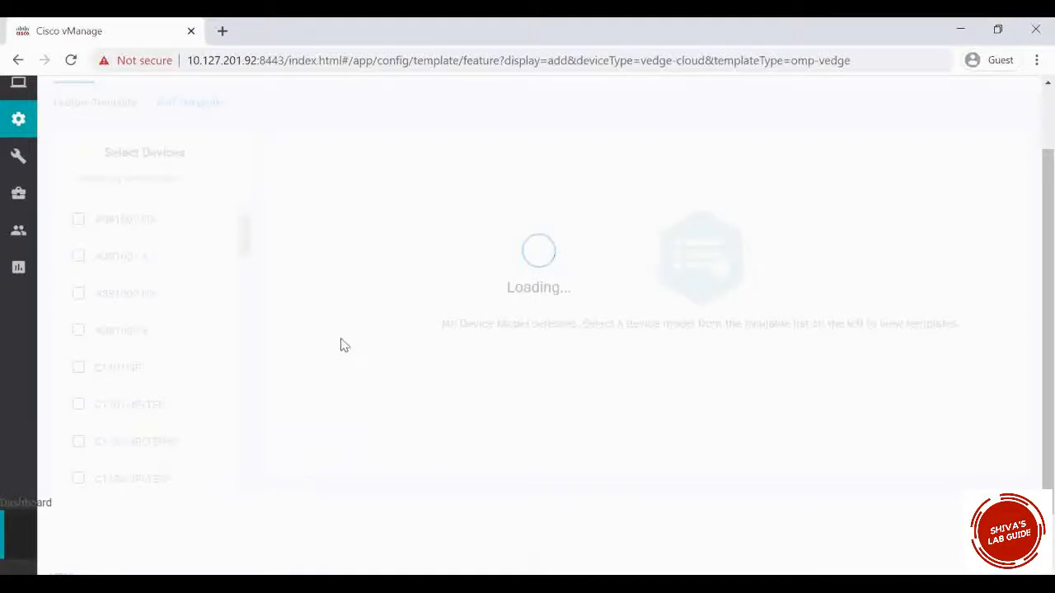
pyautogui.click(266, 259)
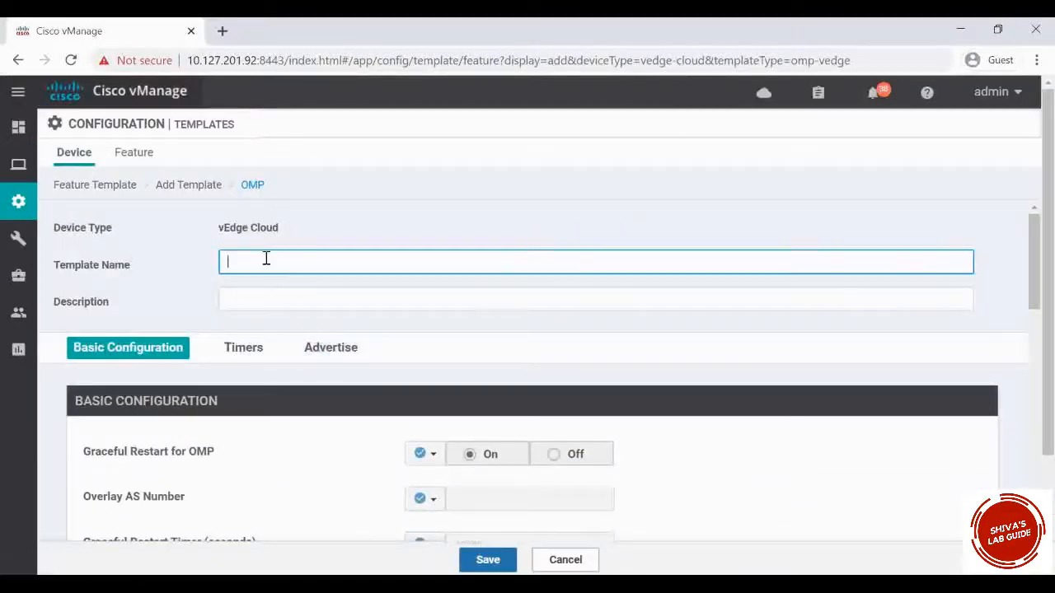
pyautogui.write('1-omp-template')
pyautogui.click(287, 300)
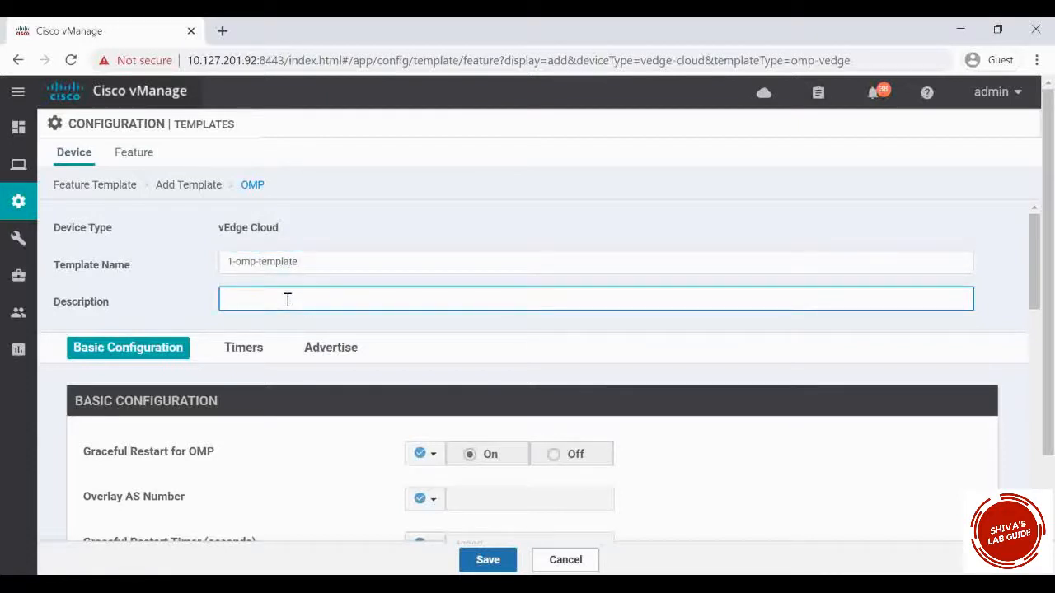
pyautogui.moveTo(305, 262); pyautogui.dragTo(203, 263)
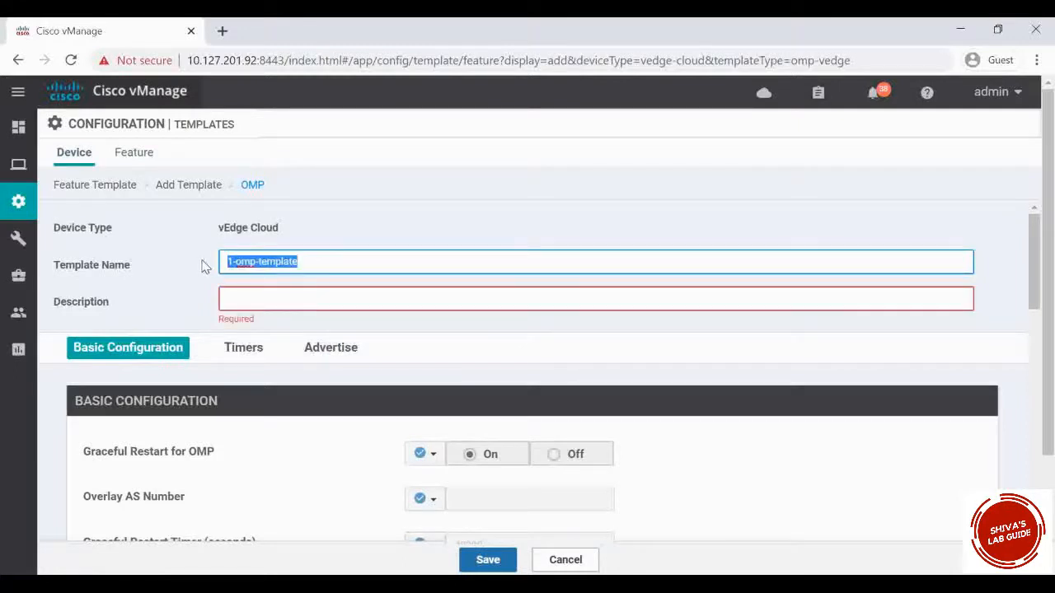
pyautogui.hotkey('ctrl', 'c')
pyautogui.click(286, 302)
pyautogui.hotkey('ctrl', 'v')
# Review the OMP template's basic, timer and IPv4 advertise settings, then save it with their defaults
pyautogui.scroll(-3, 276, 377)
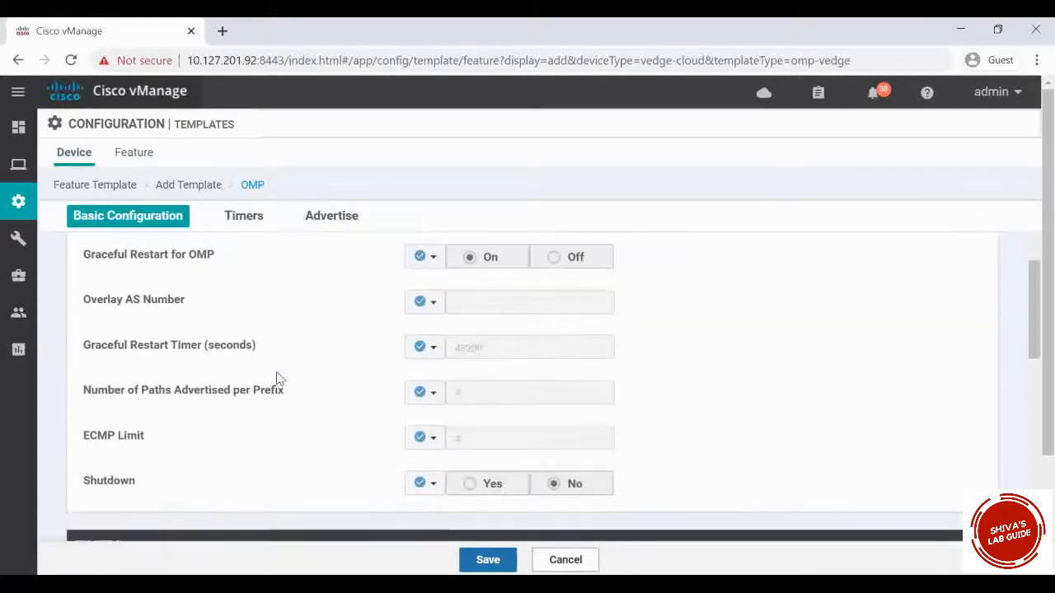
pyautogui.scroll(3, 344, 360)
pyautogui.scroll(-3, 349, 361)
pyautogui.scroll(-3, 367, 421)
pyautogui.scroll(-3, 367, 420)
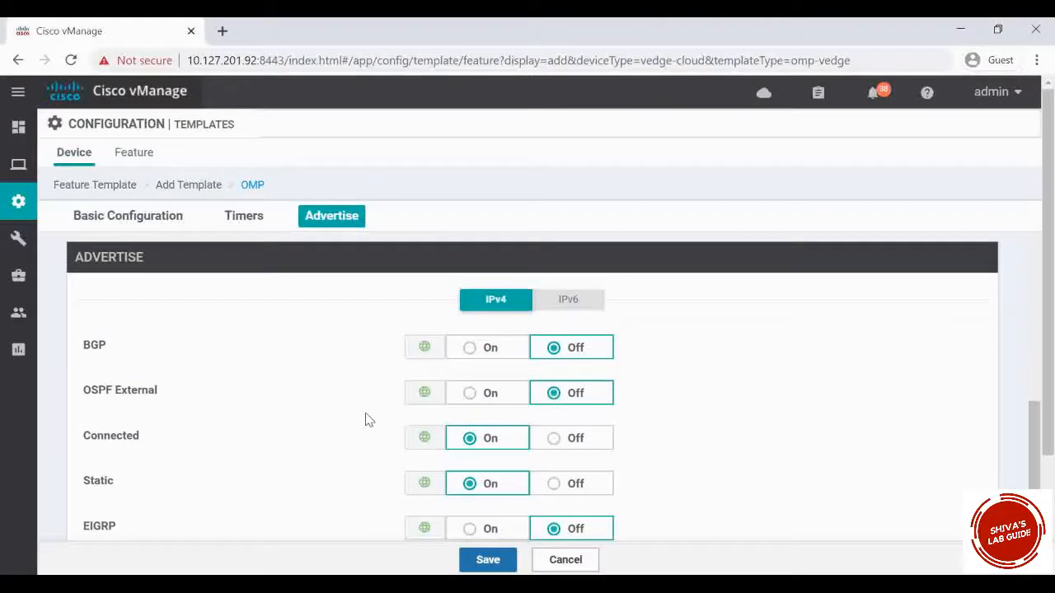
pyautogui.scroll(-1, 367, 419)
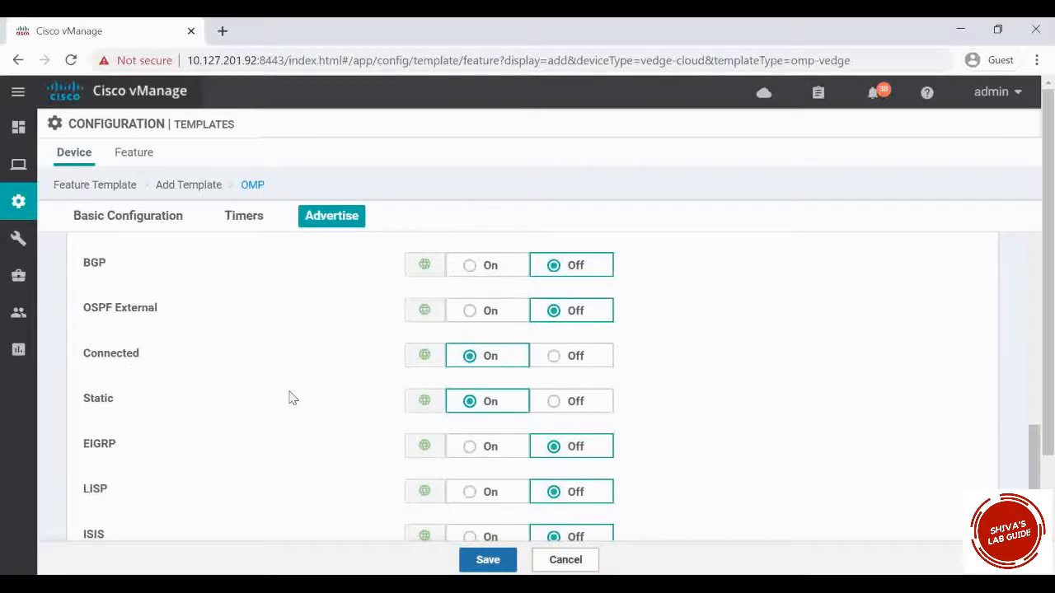
pyautogui.scroll(1, 288, 398)
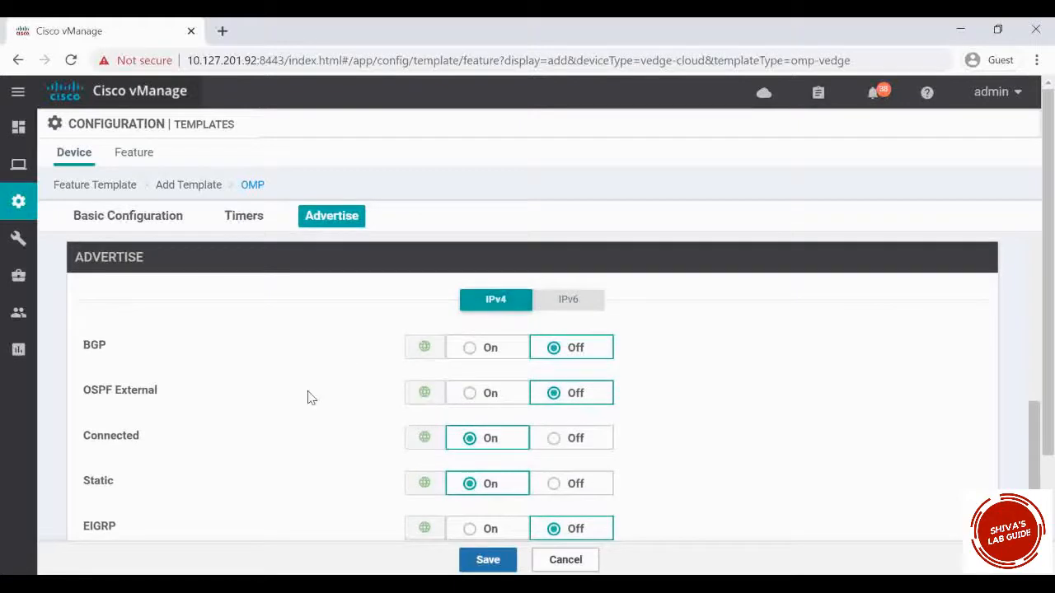
pyautogui.scroll(-3, 307, 398)
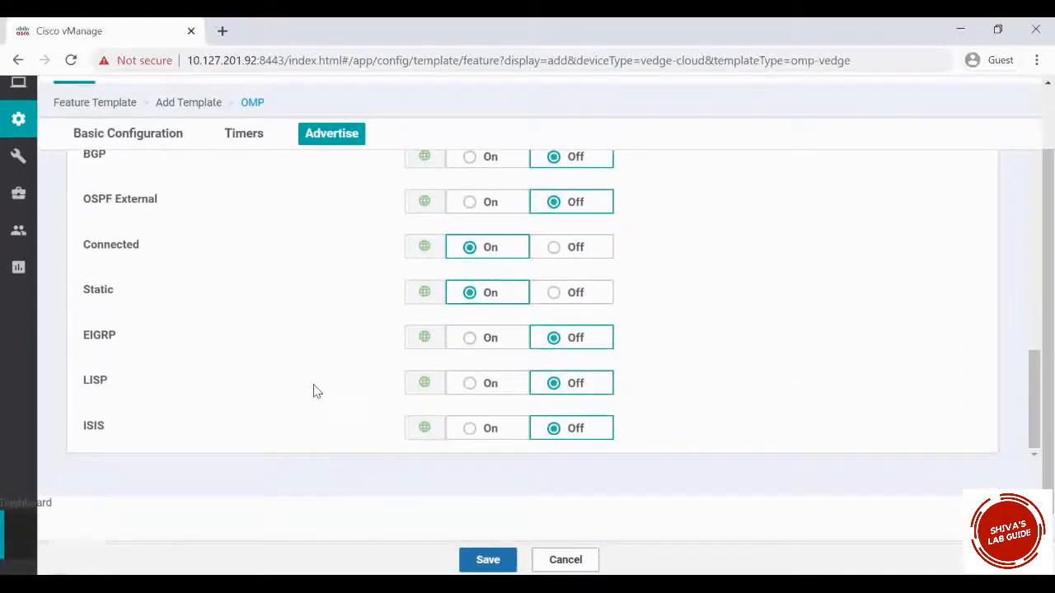
pyautogui.scroll(-1, 313, 391)
pyautogui.click(487, 561)
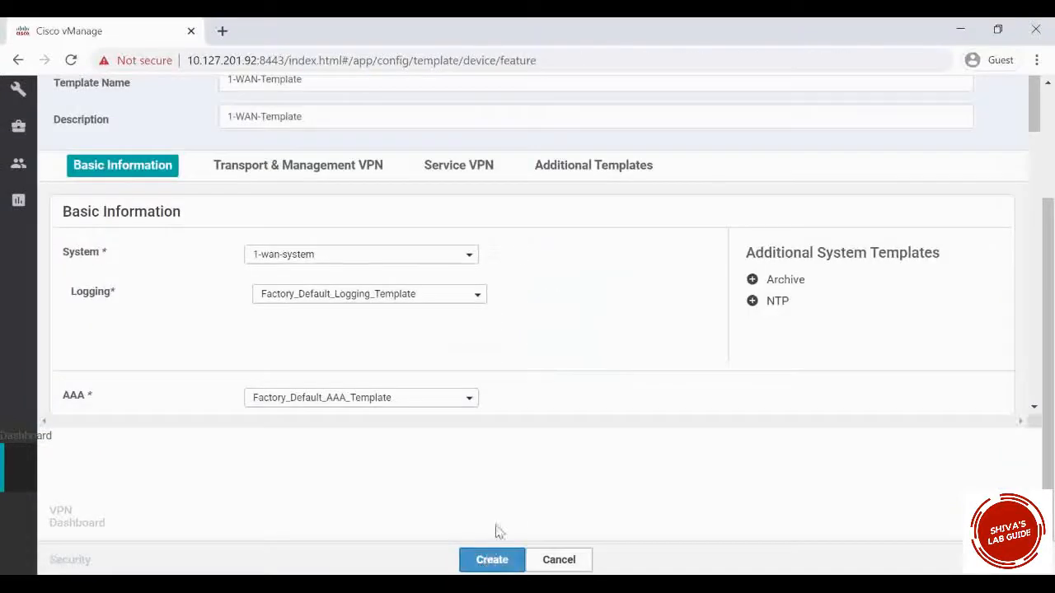
# Create a new VPN 0 feature template named 1-vpn-0-template for the Transport & Management VPN, using the same text as its description
pyautogui.scroll(-3, 569, 355)
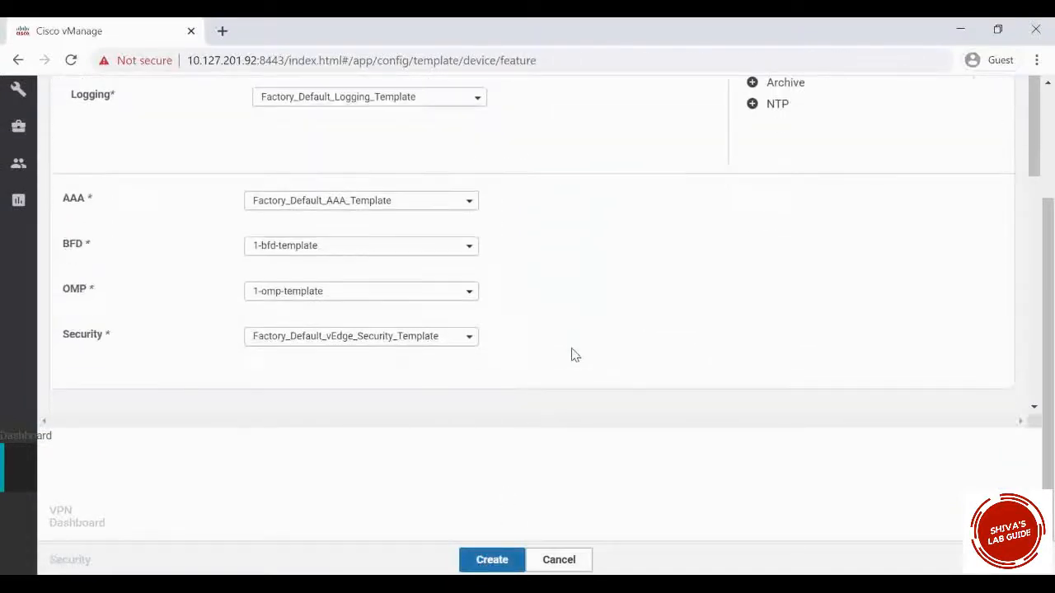
pyautogui.scroll(-1, 520, 299)
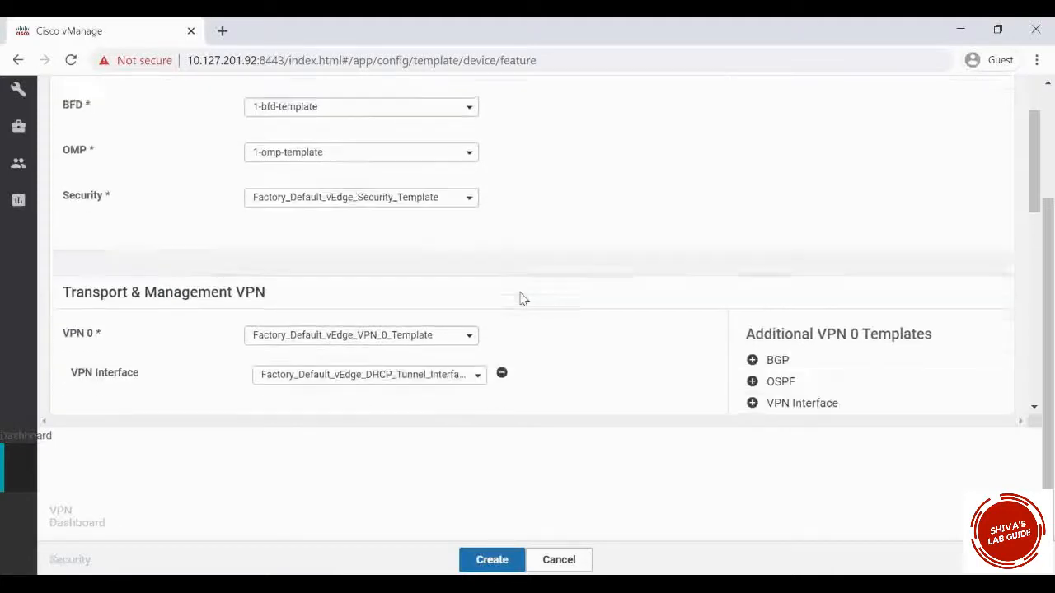
pyautogui.scroll(-1, 520, 300)
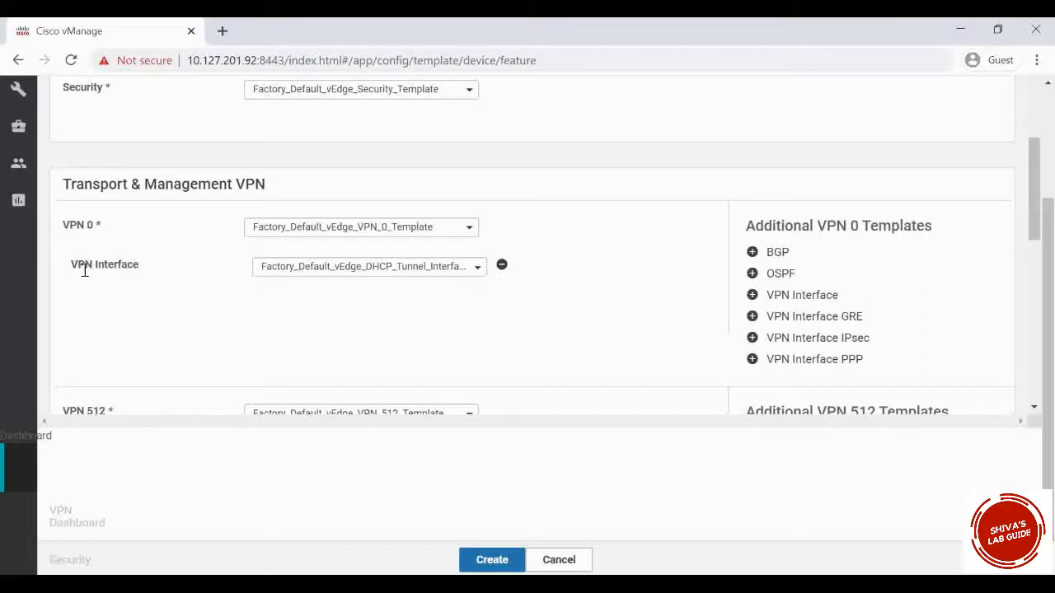
pyautogui.click(399, 230)
pyautogui.scroll(-1, 407, 344)
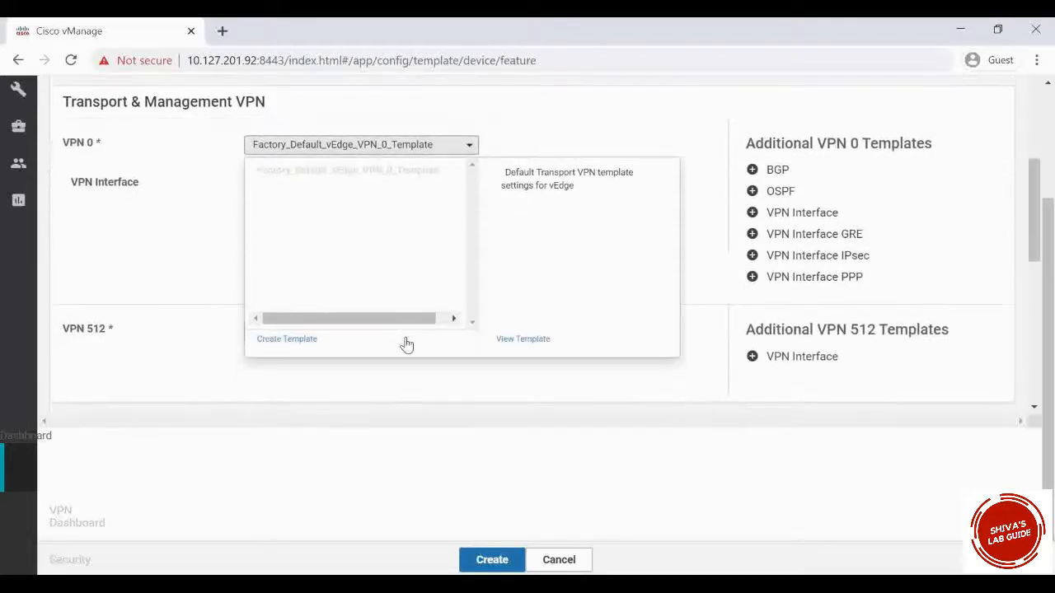
pyautogui.click(296, 343)
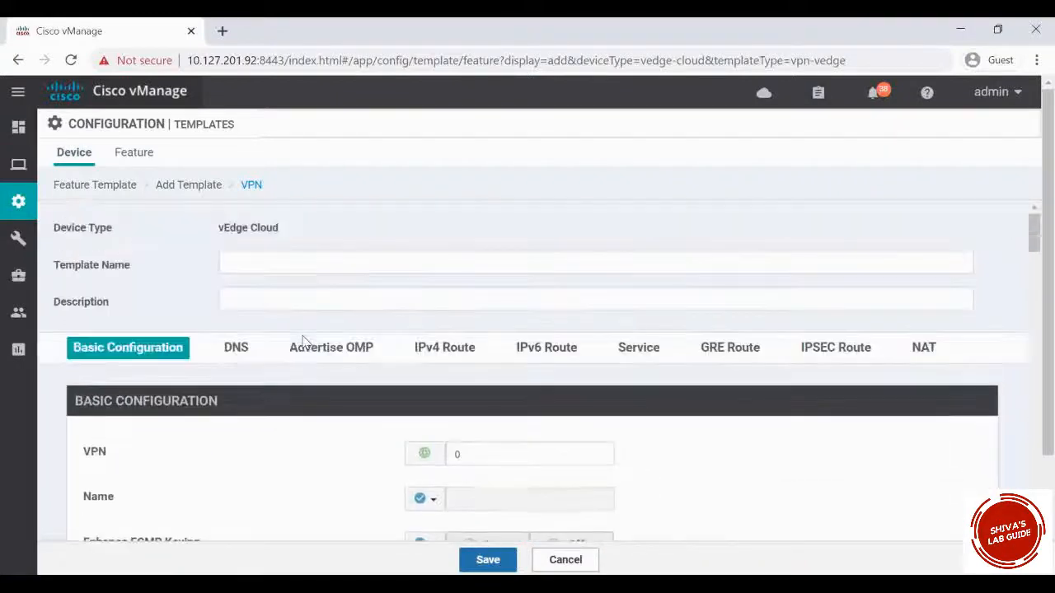
pyautogui.click(274, 264)
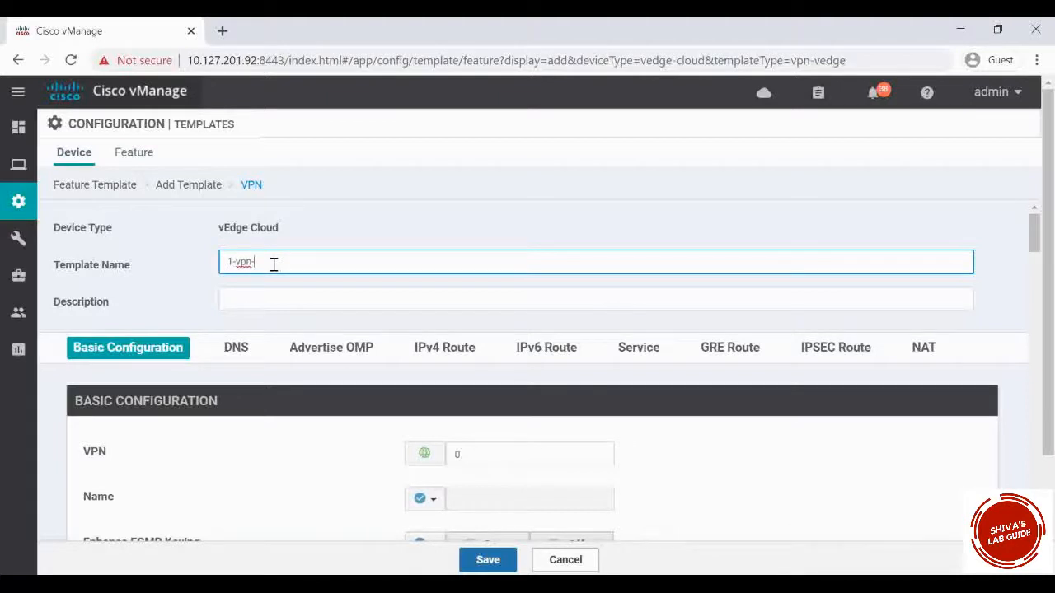
pyautogui.write('1-vpn-0-tempal')
pyautogui.moveTo(339, 268); pyautogui.dragTo(2, 388)
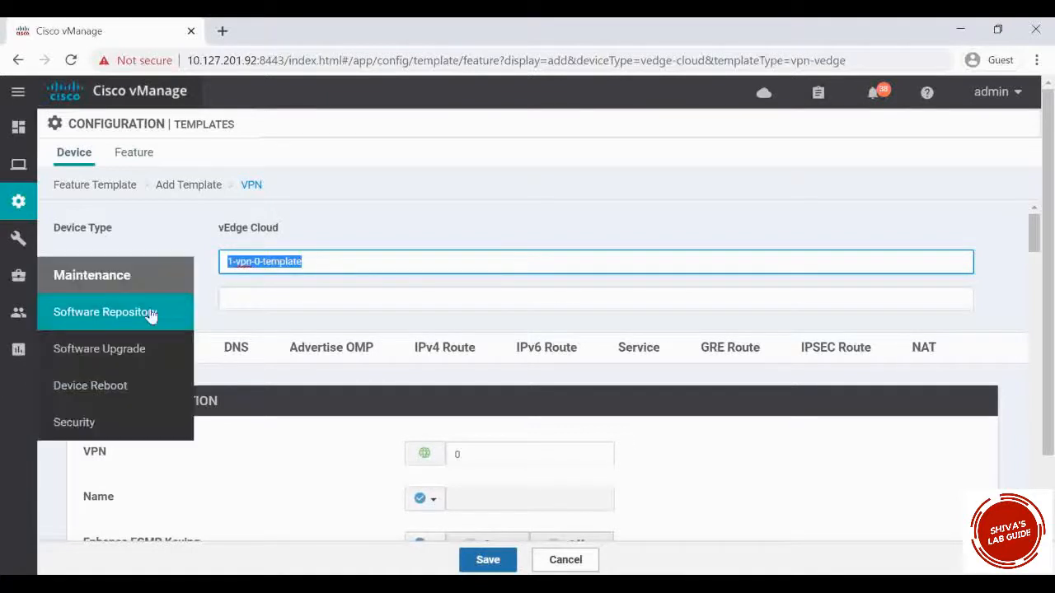
pyautogui.click(240, 298)
pyautogui.hotkey('ctrl', 'v')
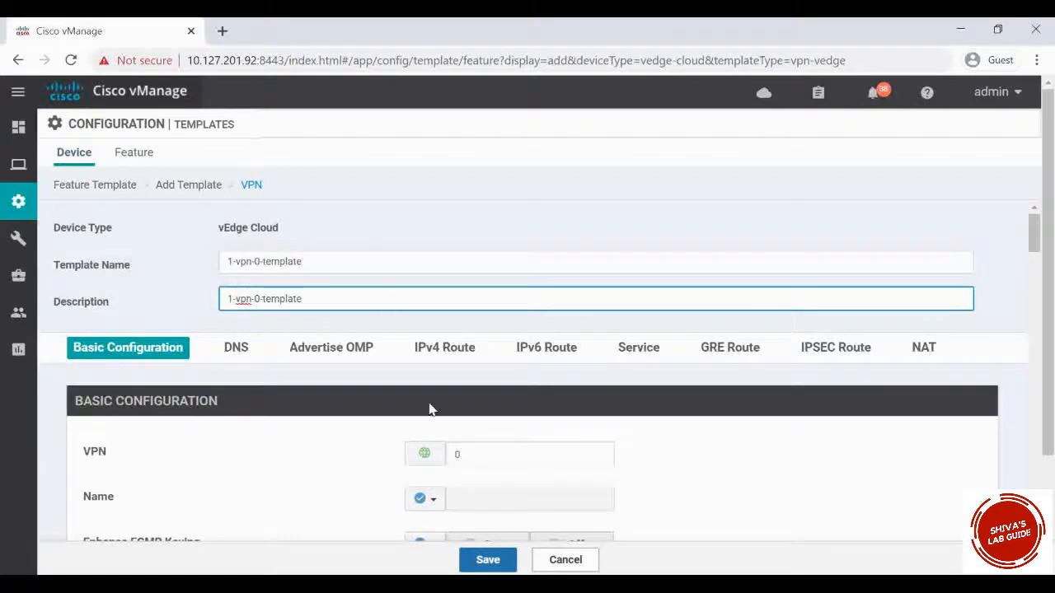
# Review the VPN 0 template's Basic Configuration, DNS and Advertise OMP settings
pyautogui.scroll(-2, 334, 414)
pyautogui.scroll(1, 227, 346)
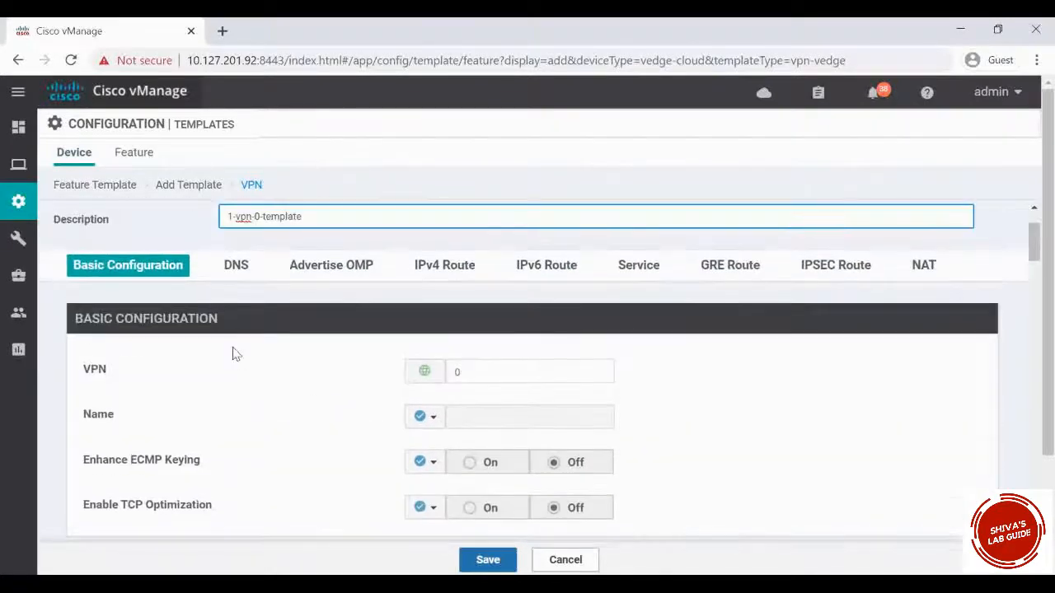
pyautogui.click(473, 373)
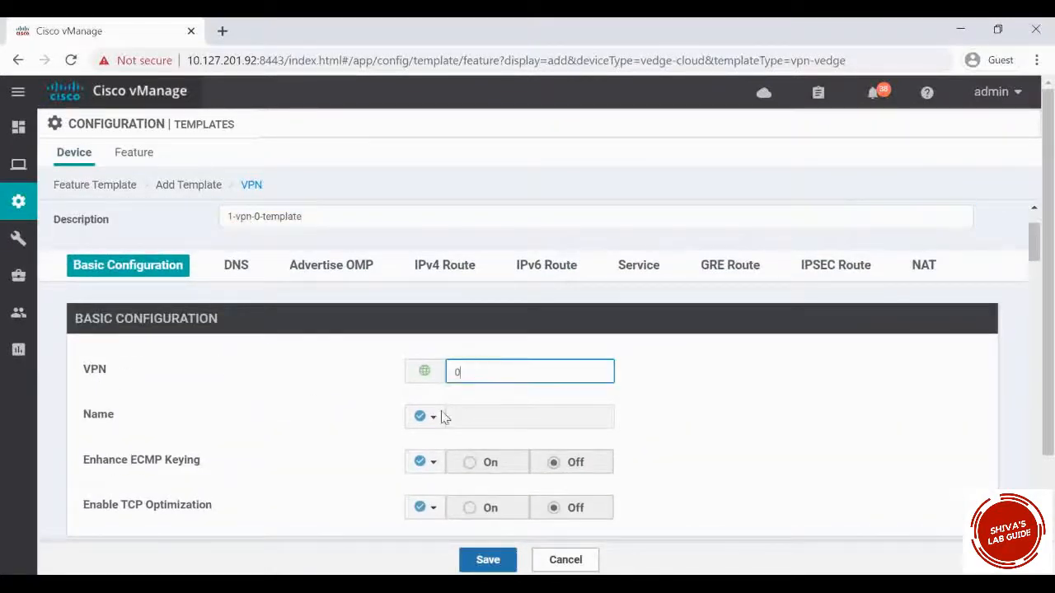
pyautogui.scroll(-1, 294, 440)
pyautogui.scroll(-2, 321, 454)
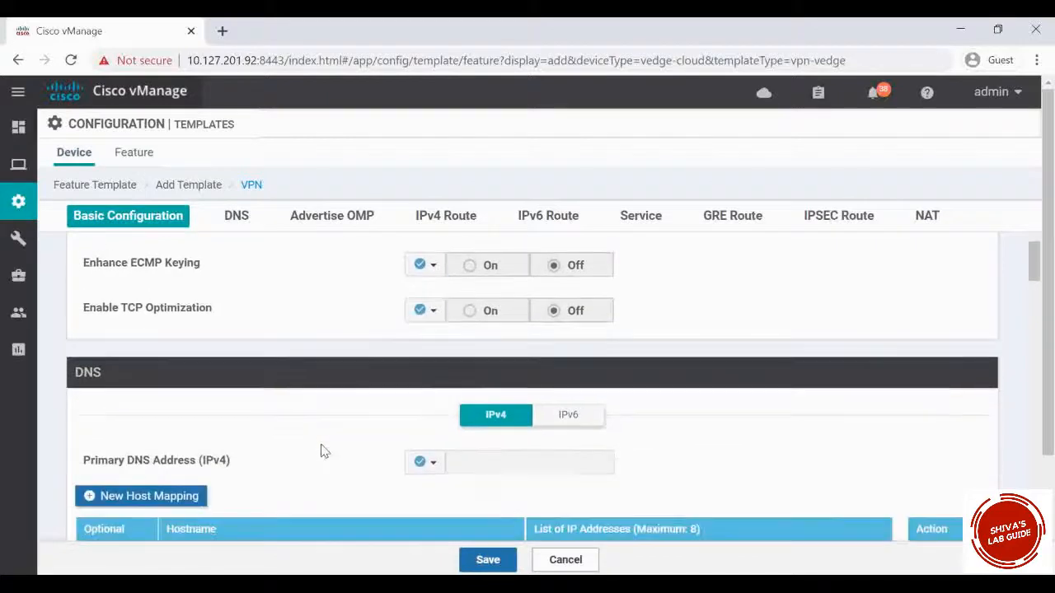
pyautogui.scroll(-1, 321, 450)
pyautogui.scroll(-2, 322, 445)
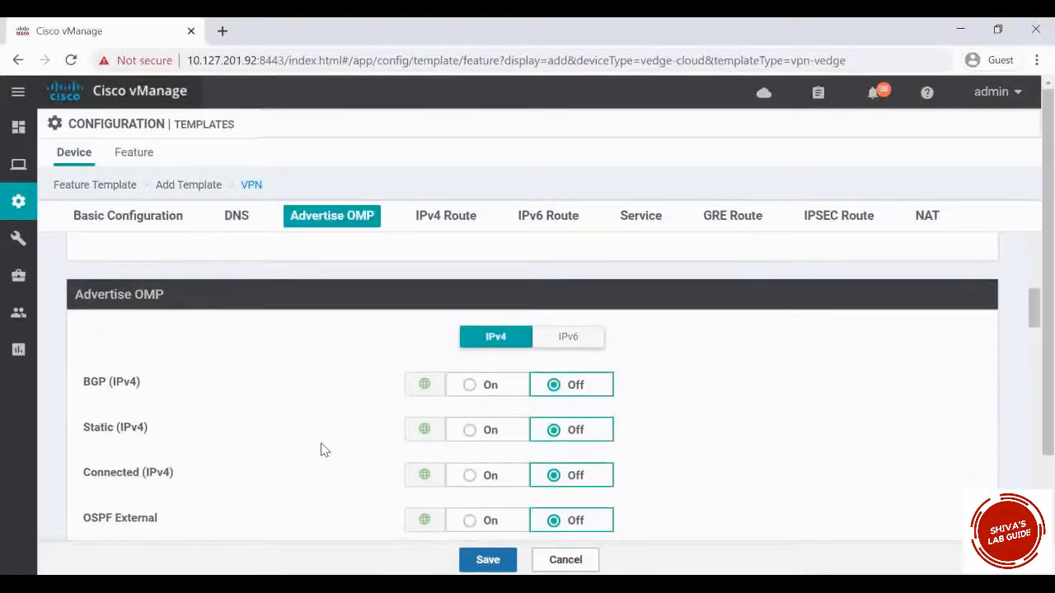
pyautogui.scroll(1, 574, 395)
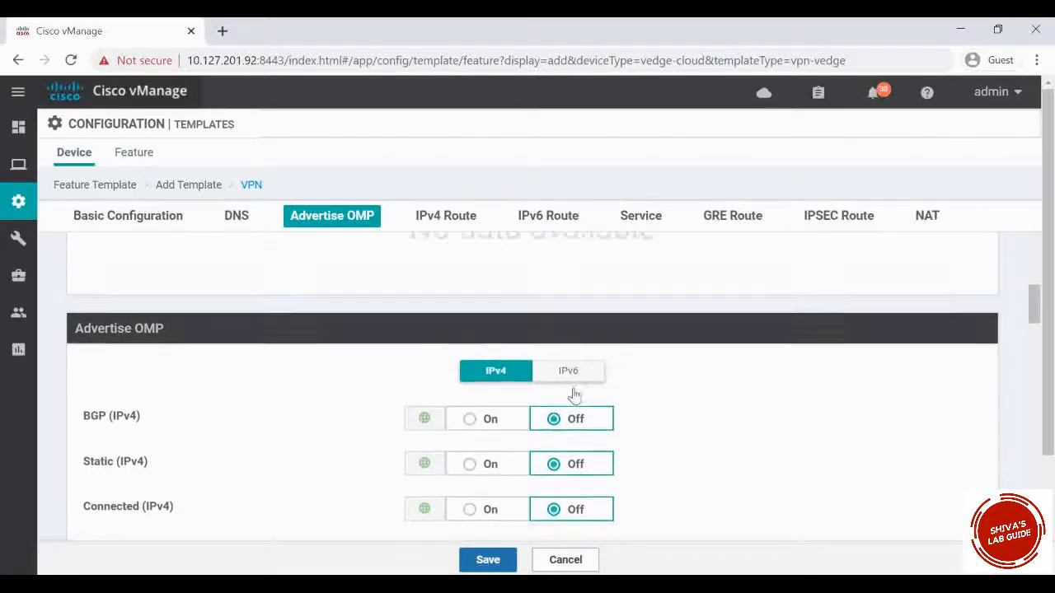
pyautogui.scroll(-1, 574, 396)
pyautogui.scroll(-3, 574, 396)
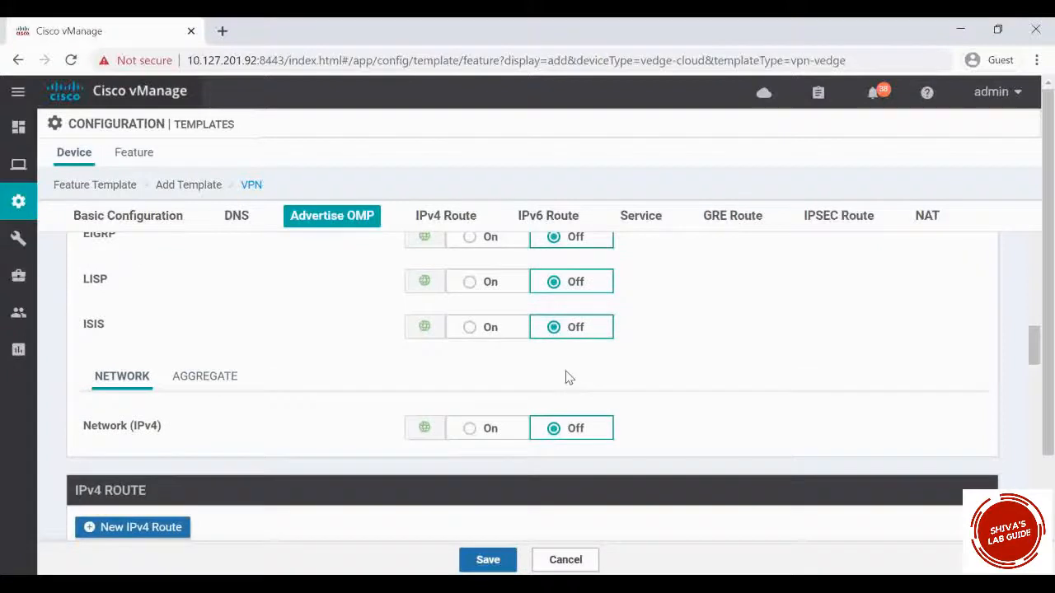
# Start a new IPv4 route in the VPN 0 template with prefix 0.0.0.0/0 and add a first next hop entry
pyautogui.scroll(-2, 566, 377)
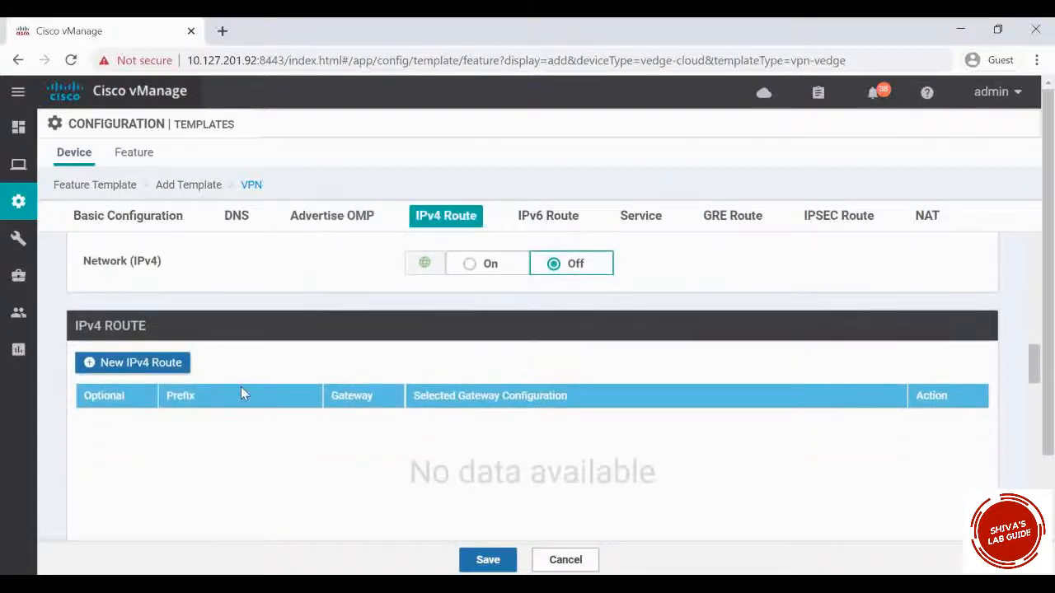
pyautogui.click(149, 363)
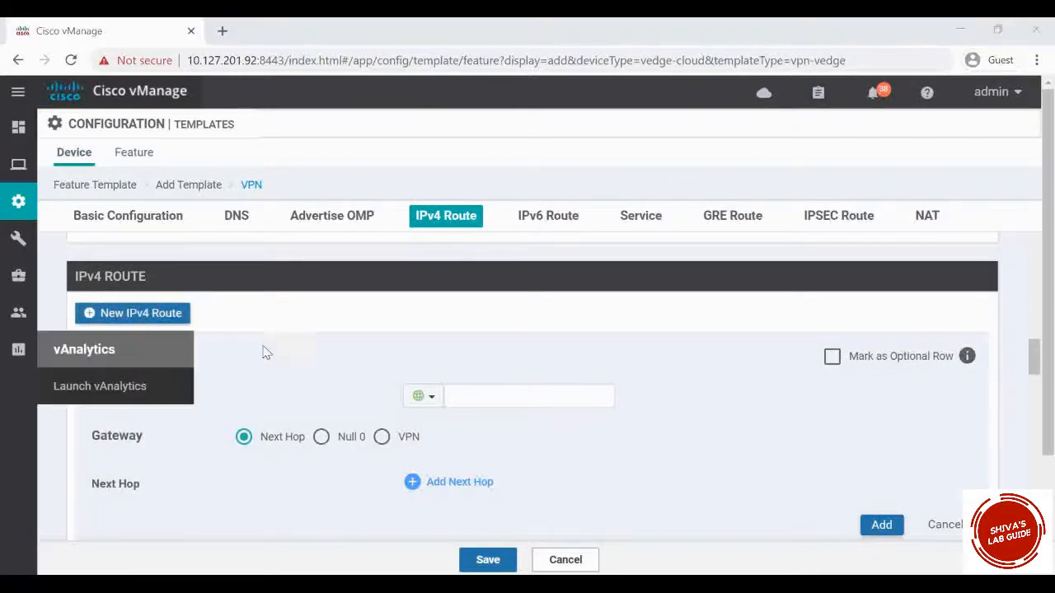
pyautogui.click(478, 397)
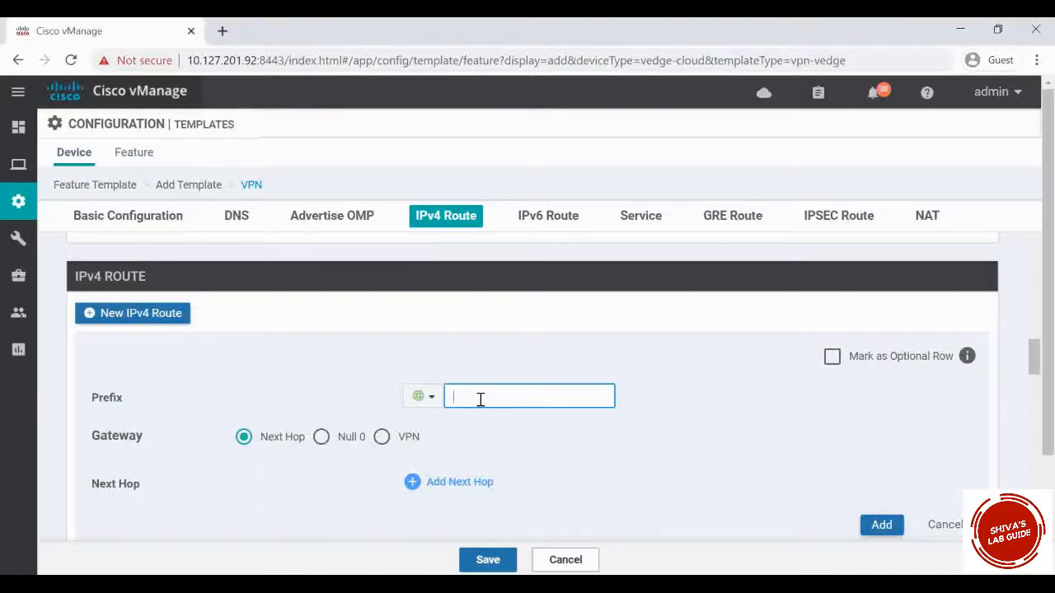
pyautogui.write('0.0.0.0/0')
pyautogui.click(442, 489)
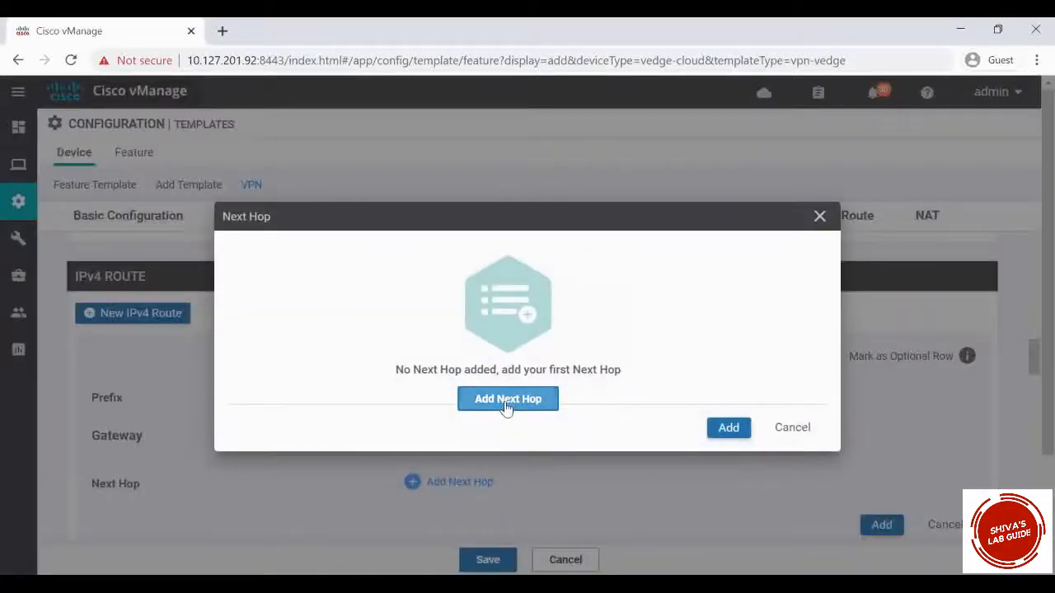
pyautogui.click(505, 407)
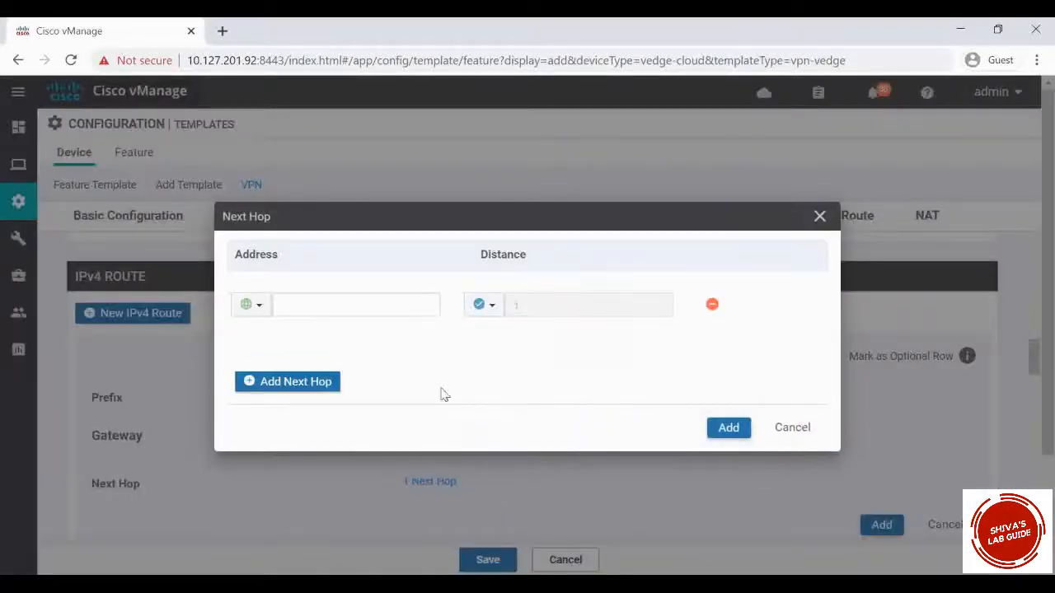
# Make the next hop address device specific with the key vpn0_next_hop_ip_address_0, then add the next hop and the route
pyautogui.click(252, 304)
pyautogui.moveTo(304, 361)
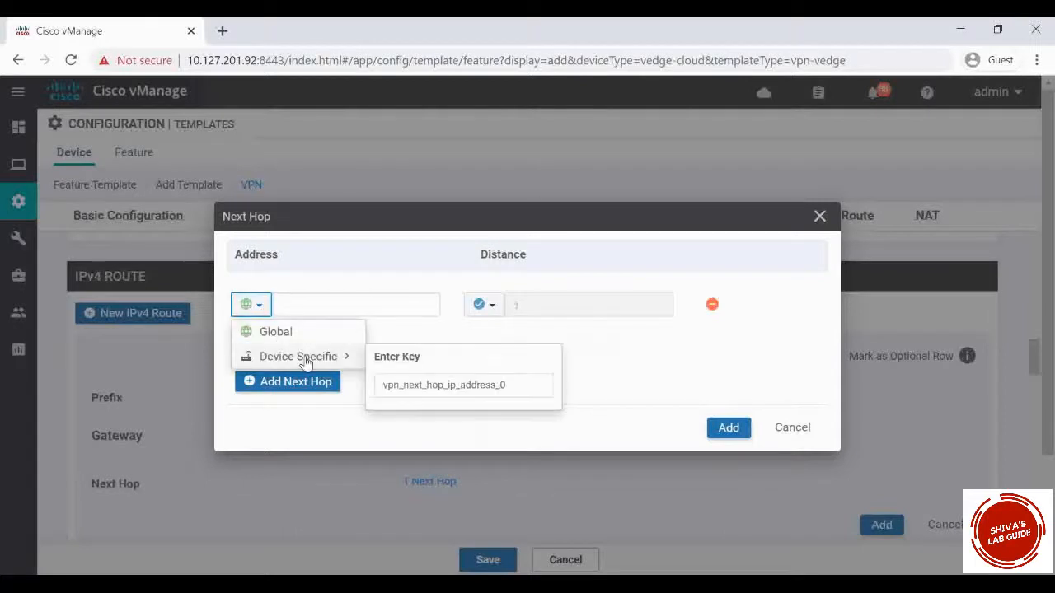
pyautogui.click(401, 384)
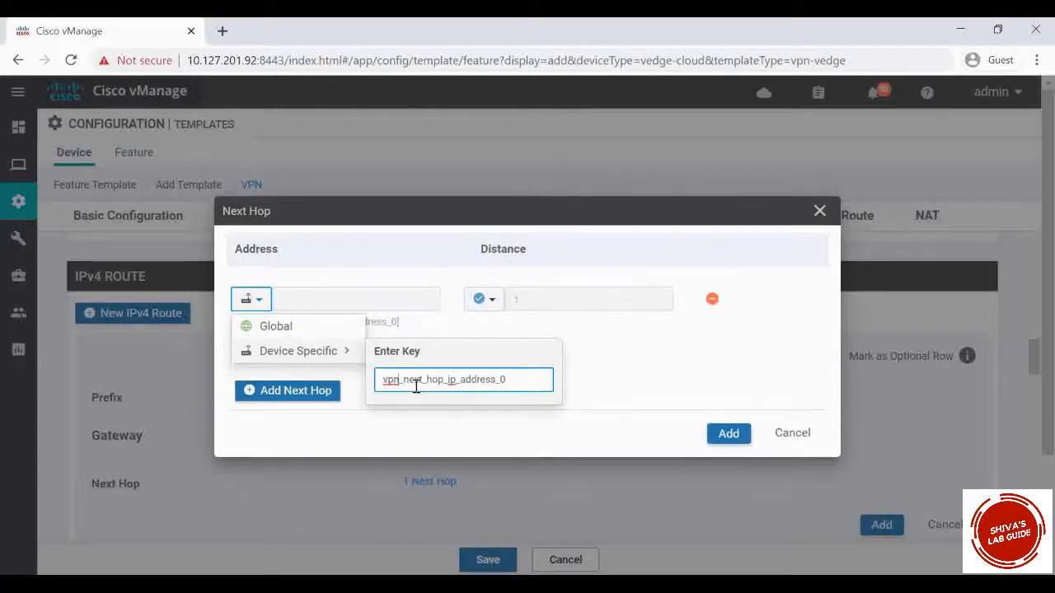
pyautogui.write('0')
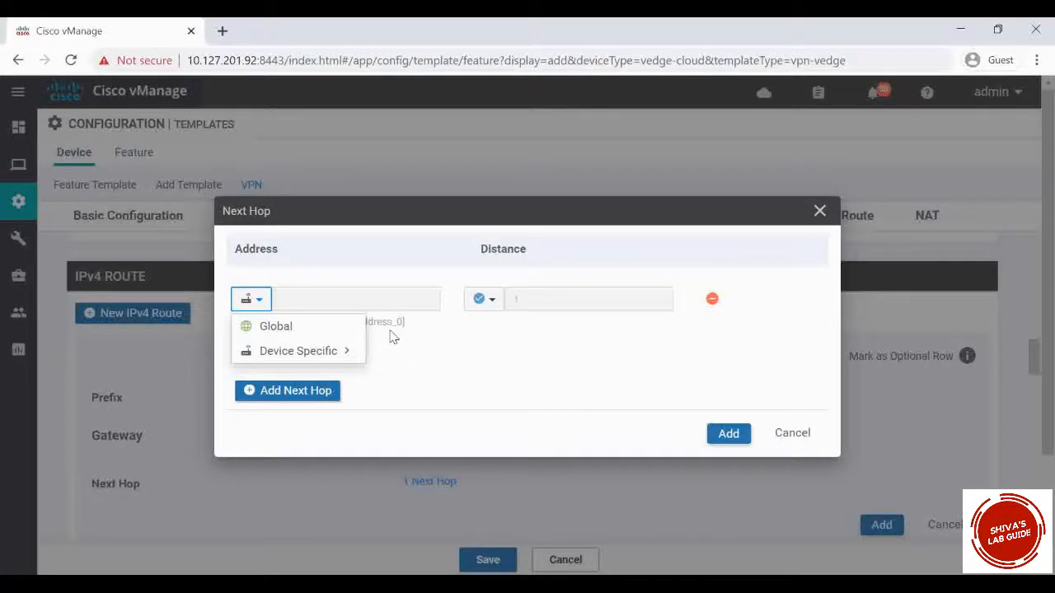
pyautogui.moveTo(341, 352)
pyautogui.click(405, 382)
pyautogui.click(456, 378)
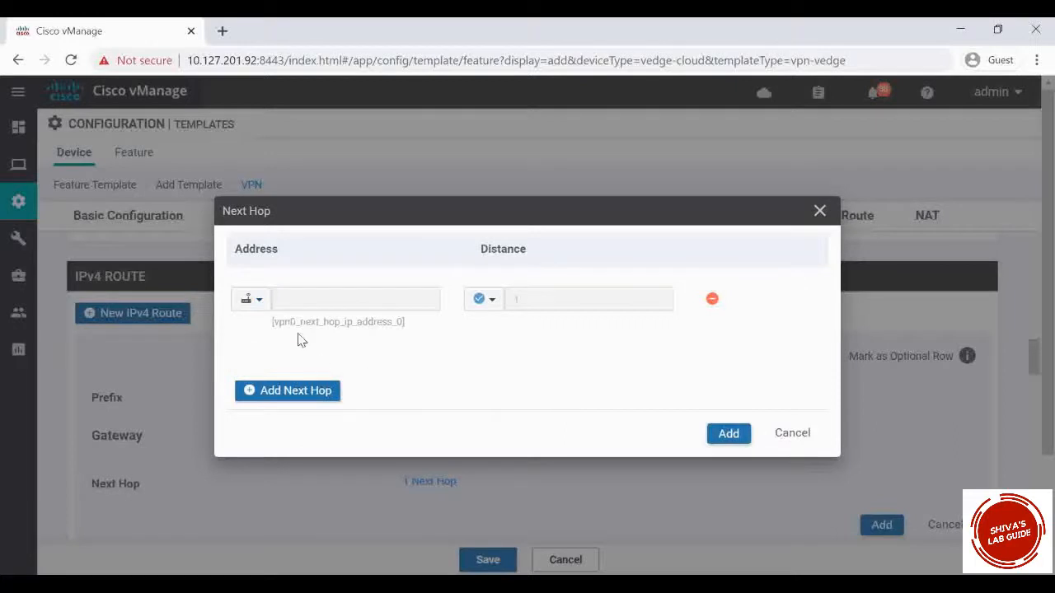
pyautogui.click(727, 433)
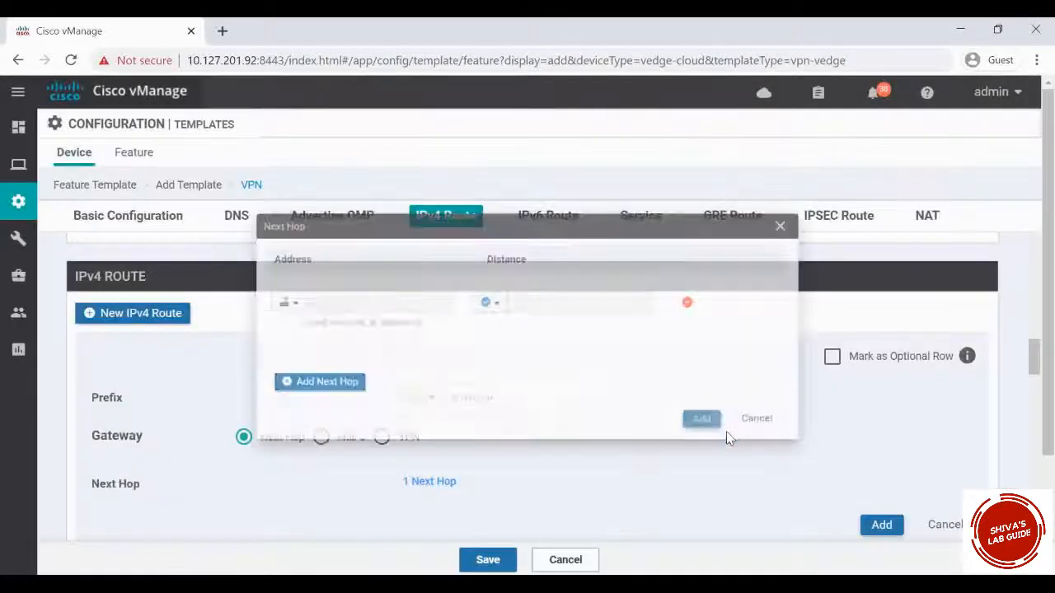
pyautogui.click(880, 524)
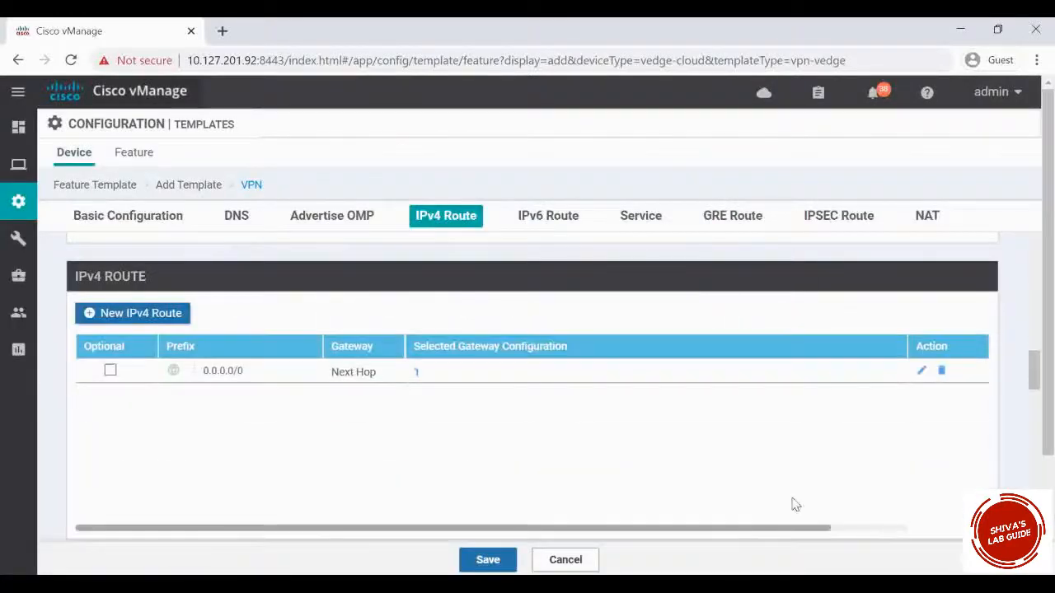
# Review the VPN 0 template's remaining route sections and save the template
pyautogui.scroll(-6, 402, 432)
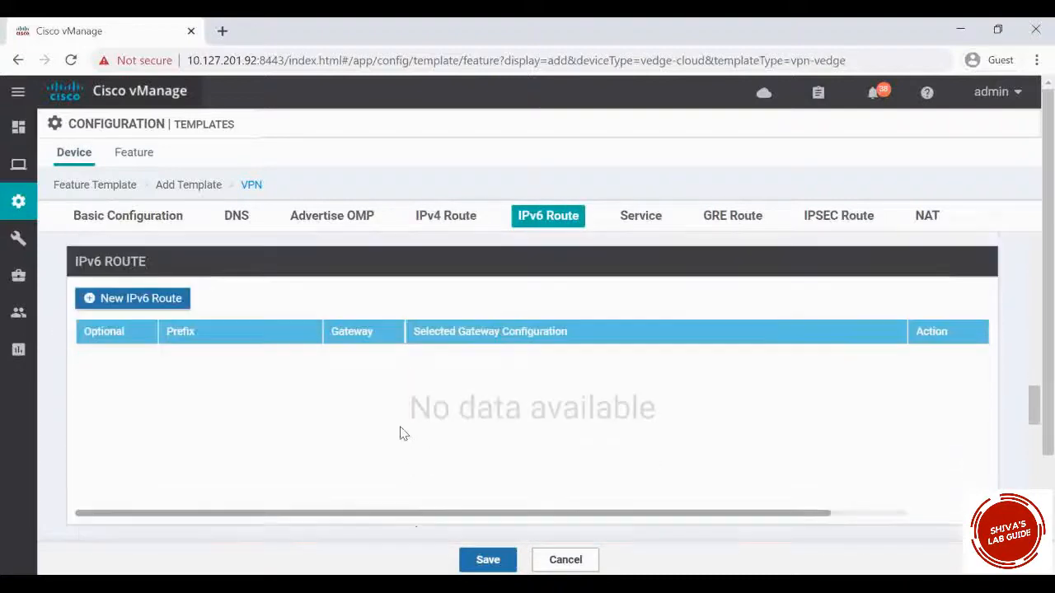
pyautogui.scroll(-8, 401, 433)
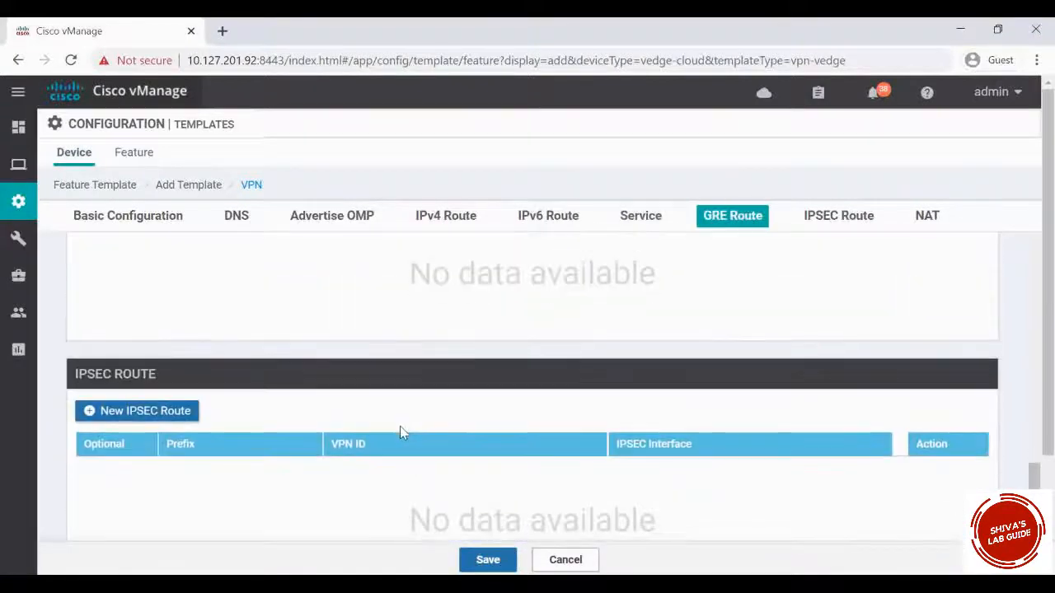
pyautogui.click(488, 560)
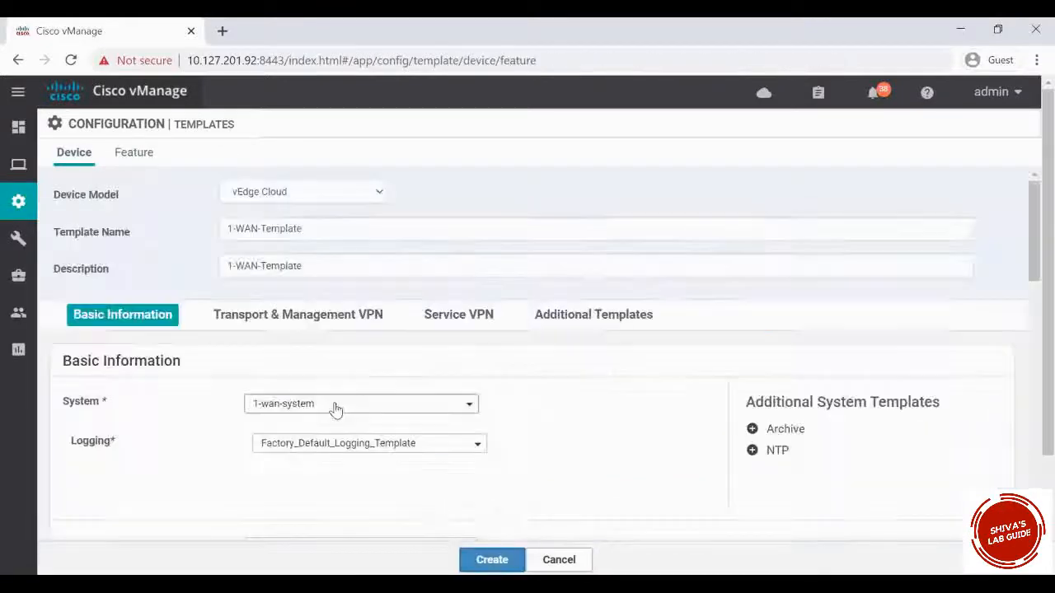
# Create a new VPN Interface Ethernet template for the existing VPN 0 interface entry and name it 1-wan-vpn0-template
pyautogui.scroll(-8, 160, 424)
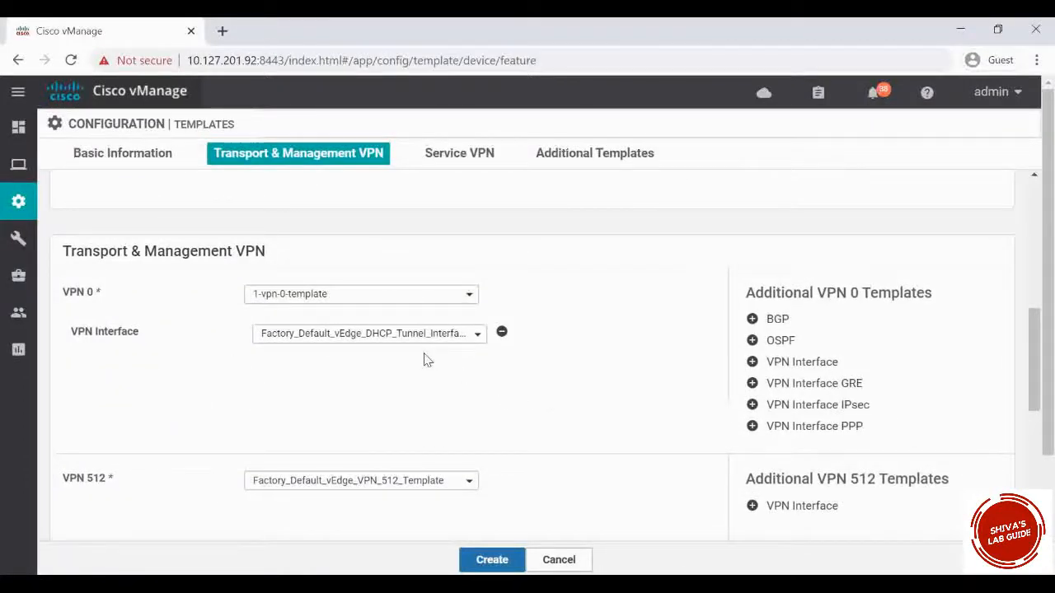
pyautogui.click(779, 364)
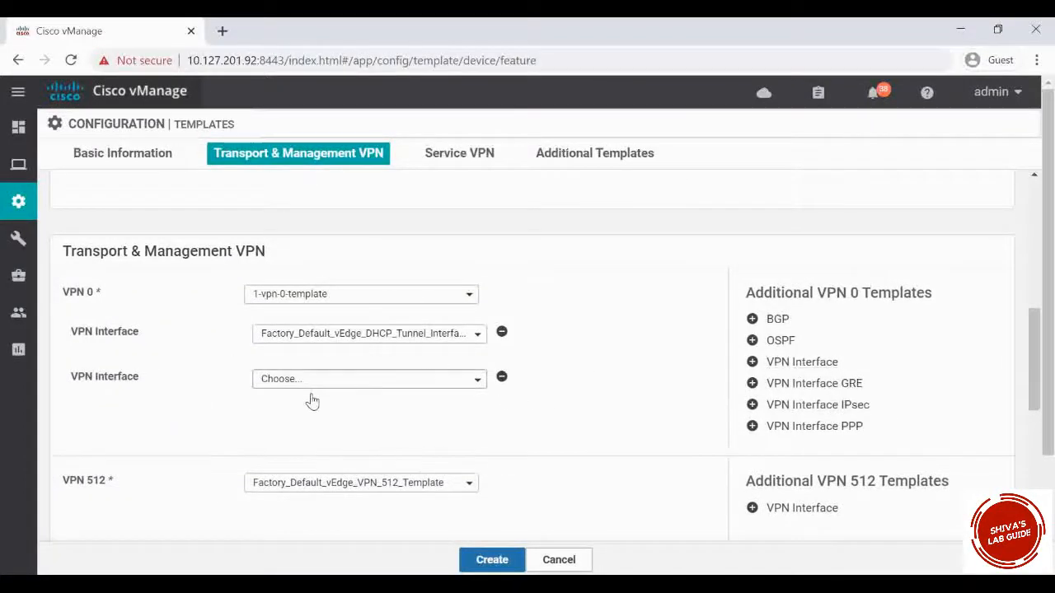
pyautogui.click(502, 378)
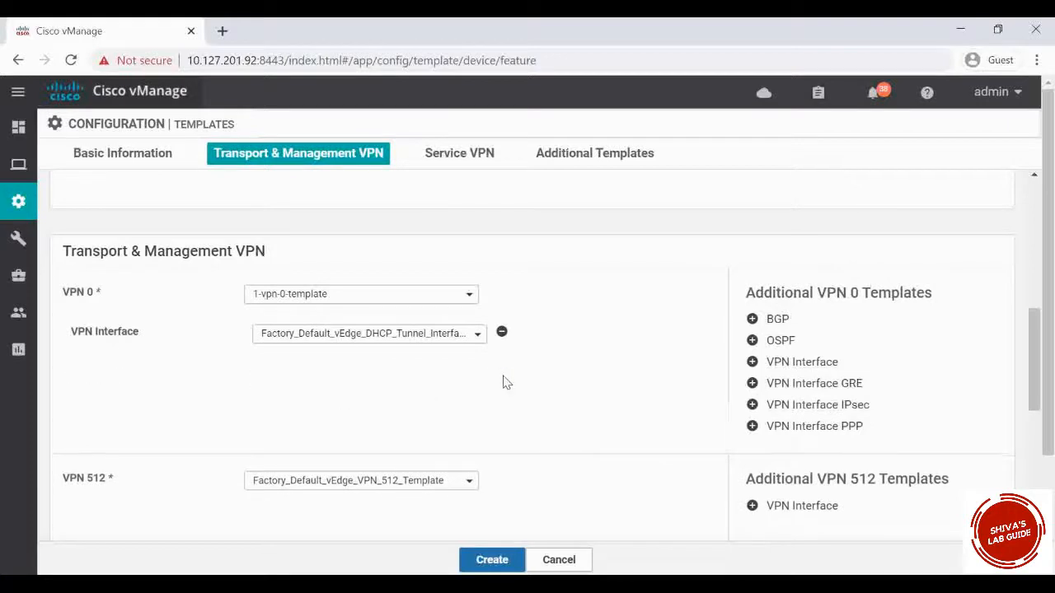
pyautogui.click(416, 340)
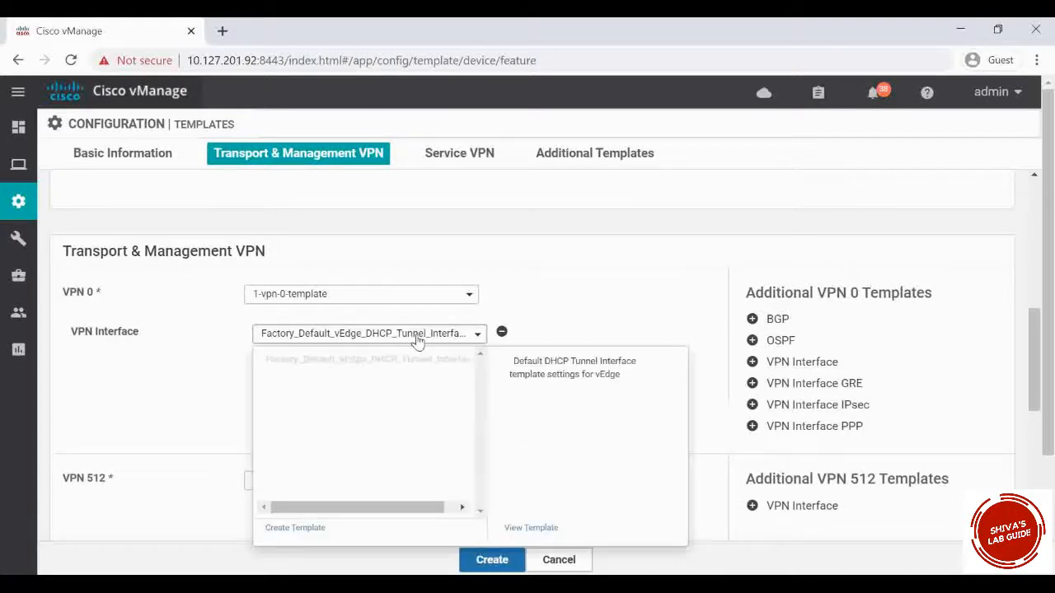
pyautogui.click(295, 529)
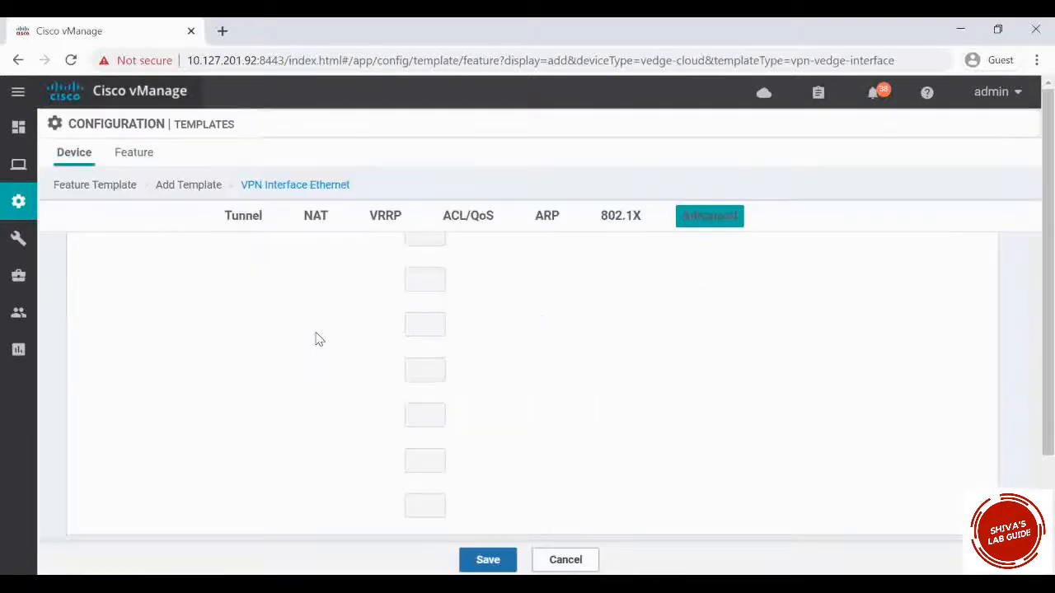
pyautogui.scroll(15, 316, 337)
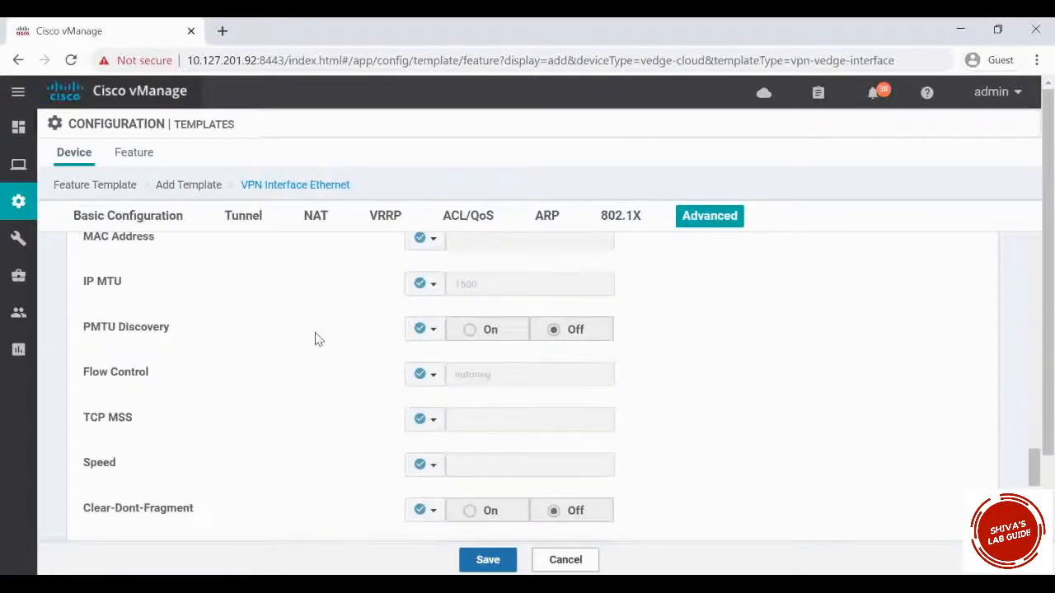
pyautogui.scroll(12, 315, 337)
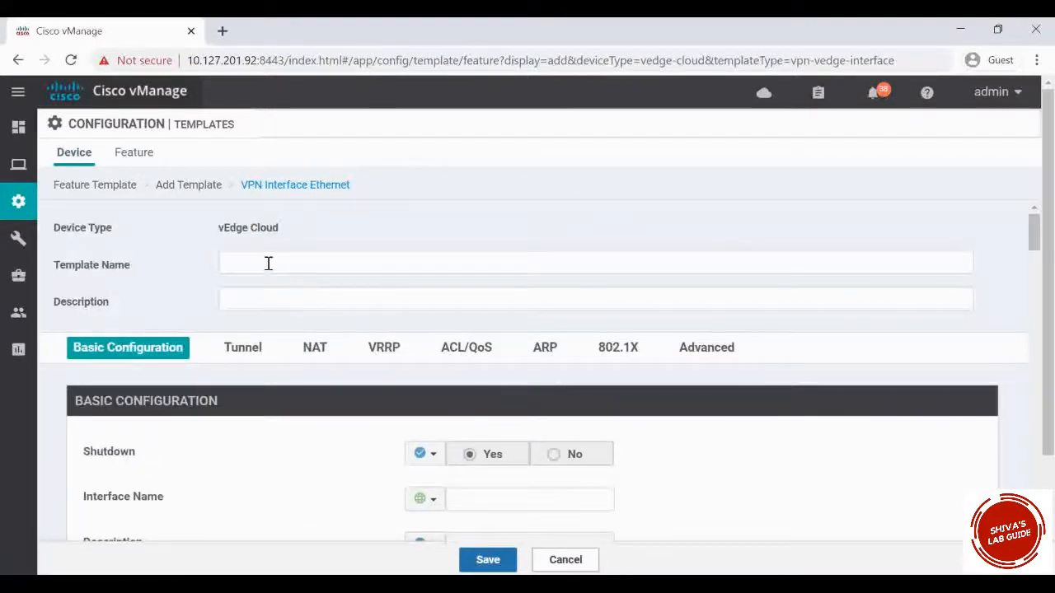
pyautogui.click(268, 264)
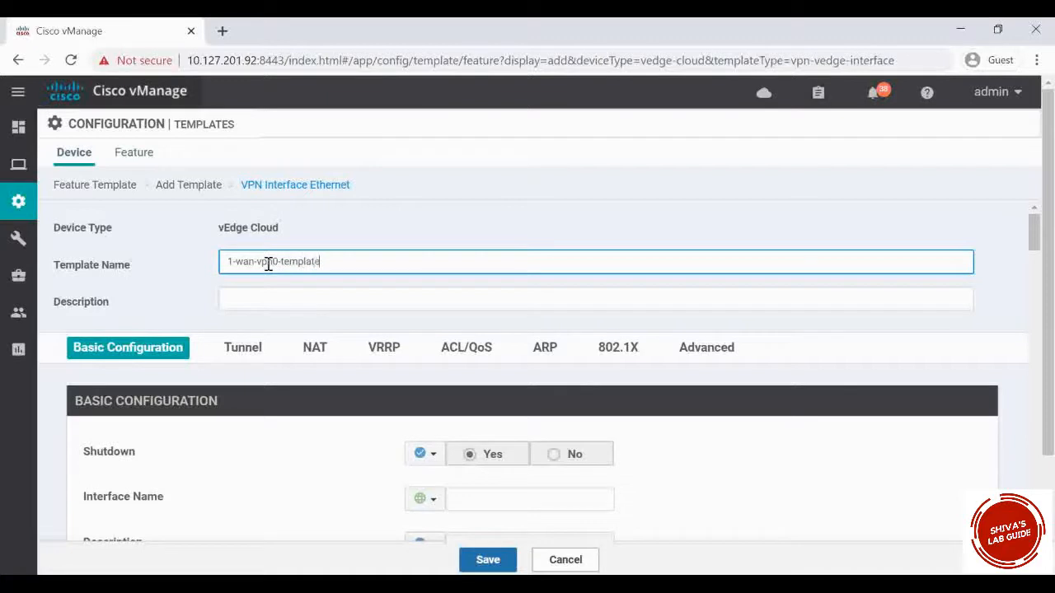
# Set the interface template's Shutdown option to a global value of No
pyautogui.scroll(-3, 306, 393)
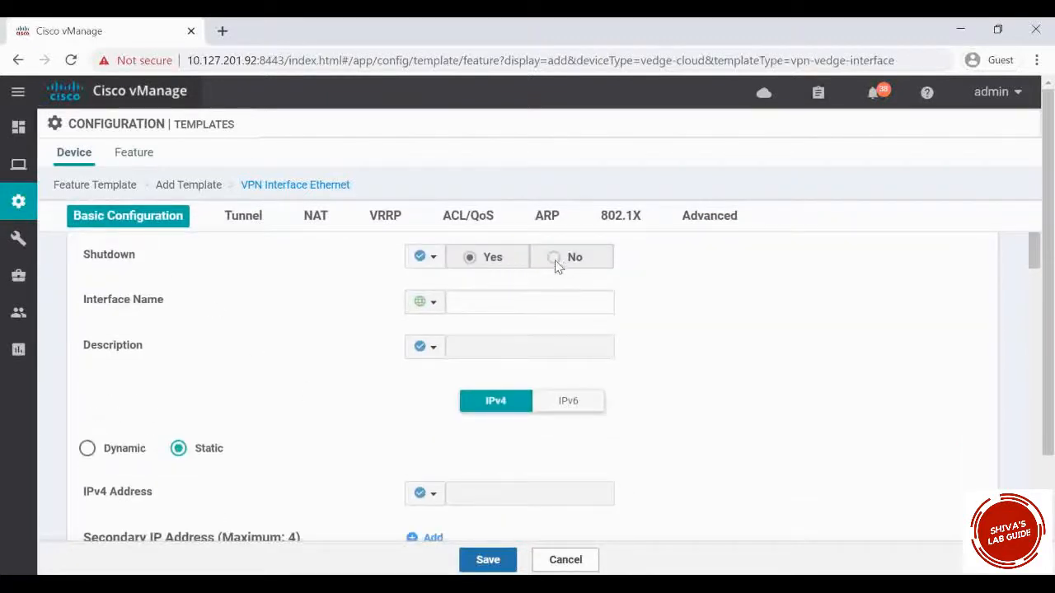
pyautogui.click(426, 256)
pyautogui.click(446, 283)
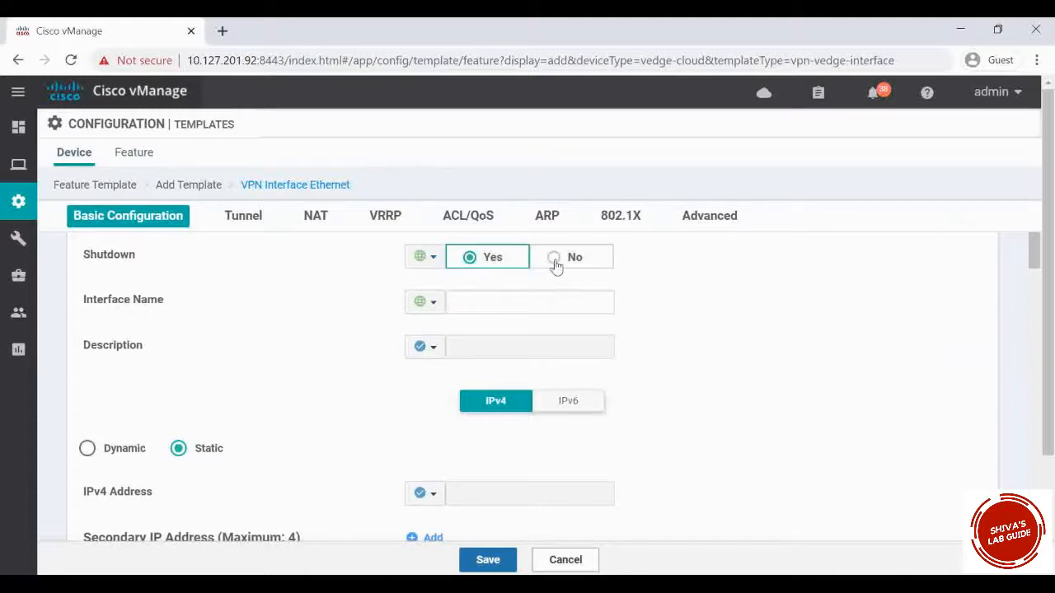
pyautogui.click(555, 264)
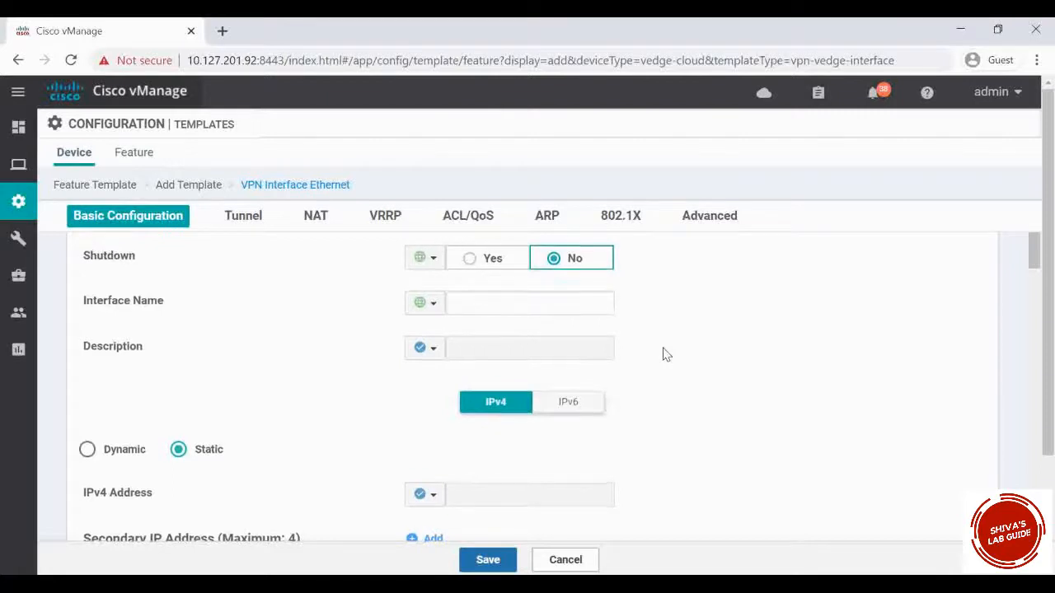
pyautogui.scroll(2, 665, 354)
pyautogui.scroll(-2, 666, 355)
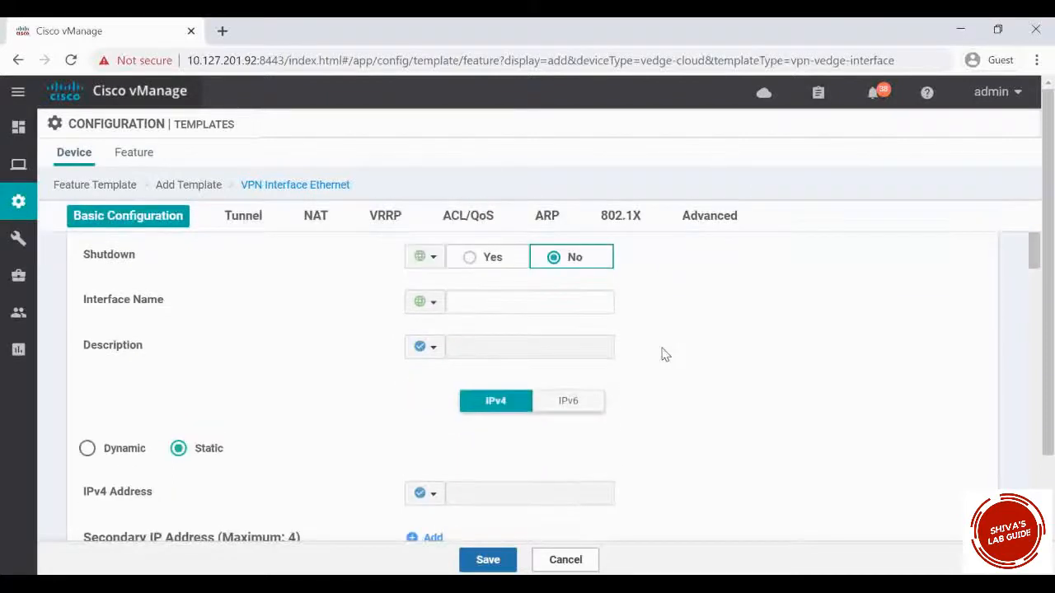
# Set the interface name to ge0/0, keeping it as a global value
pyautogui.click(601, 305)
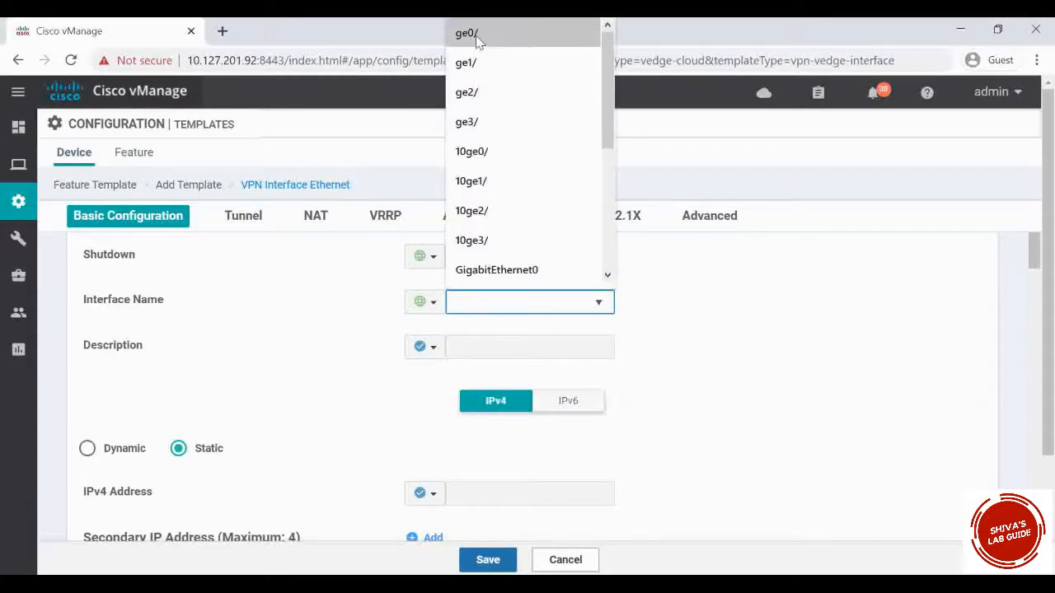
pyautogui.click(477, 37)
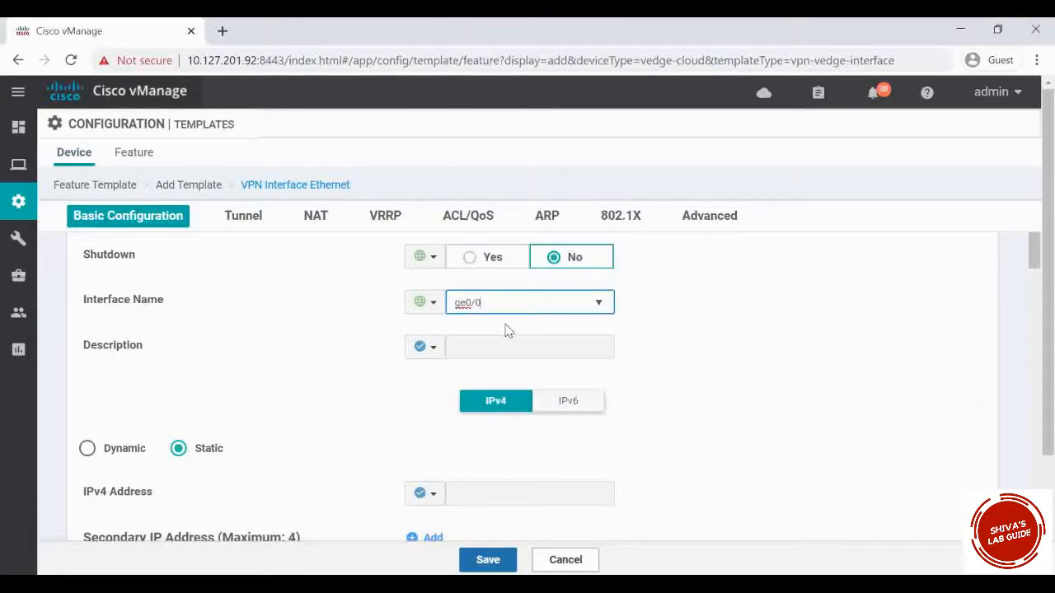
pyautogui.click(428, 302)
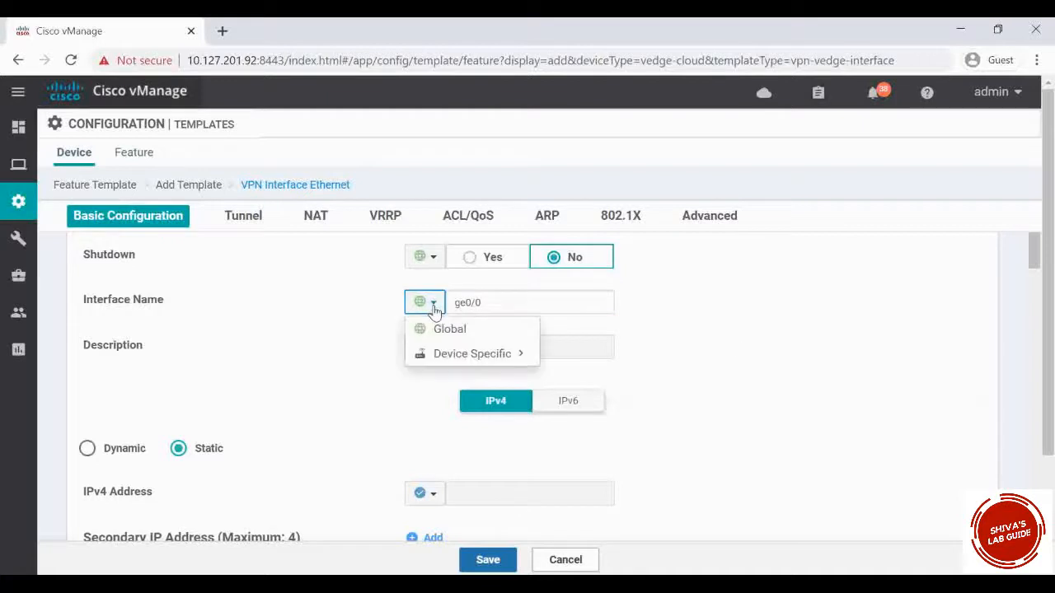
pyautogui.moveTo(481, 356)
pyautogui.click(761, 313)
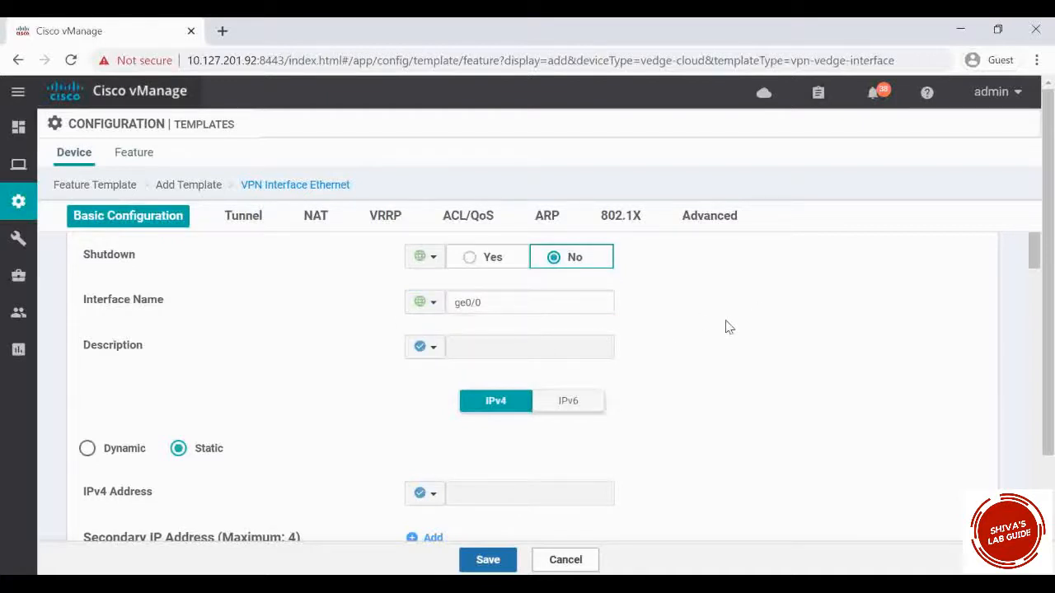
# Make the static IPv4 address device specific with the key vpn0_if_ipv4_address
pyautogui.scroll(-2, 672, 350)
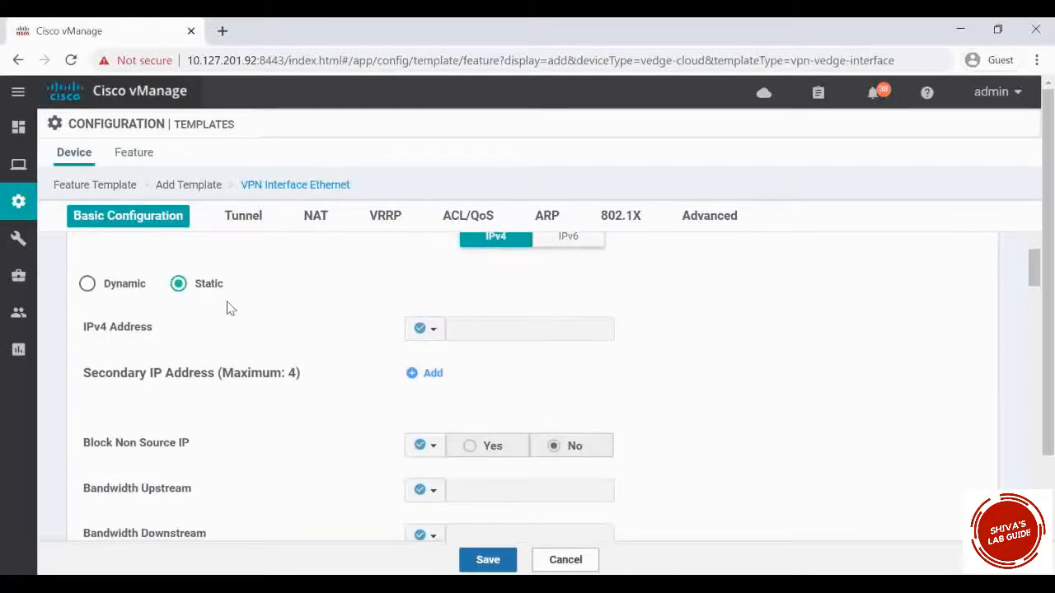
pyautogui.click(430, 333)
pyautogui.moveTo(492, 386)
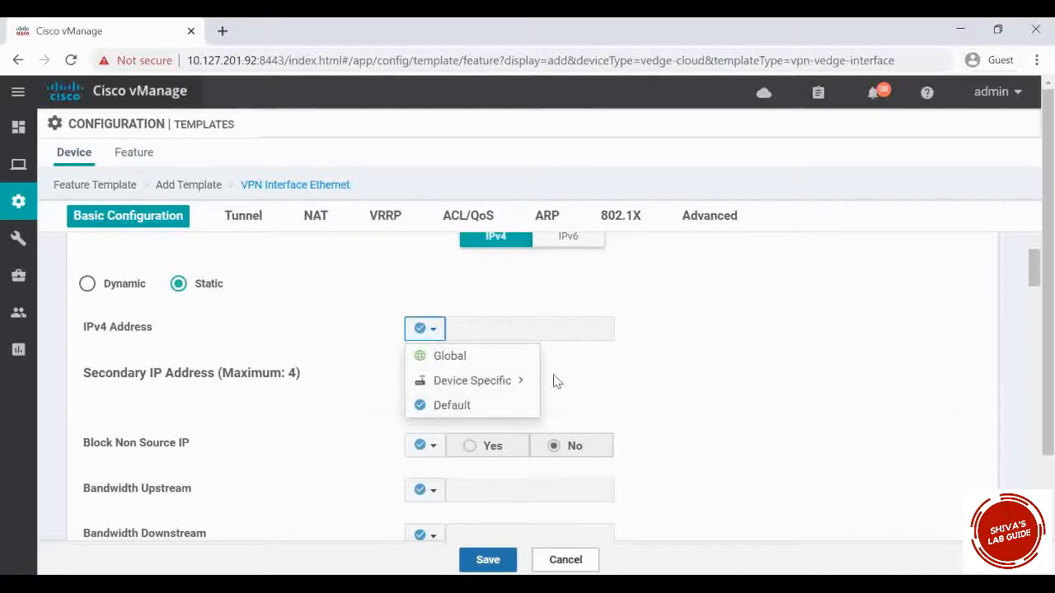
pyautogui.click(575, 404)
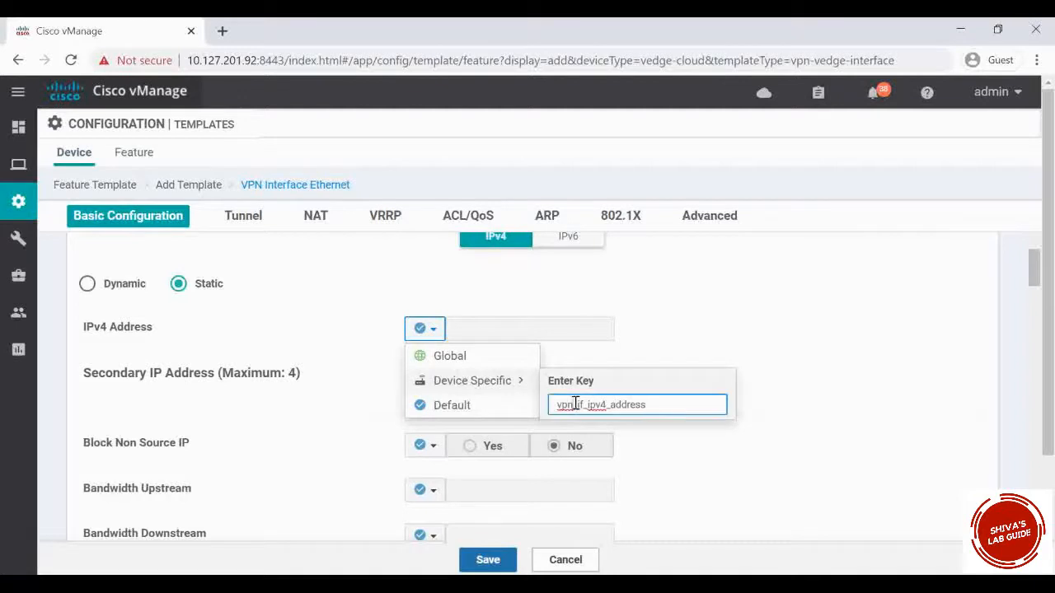
pyautogui.write('0')
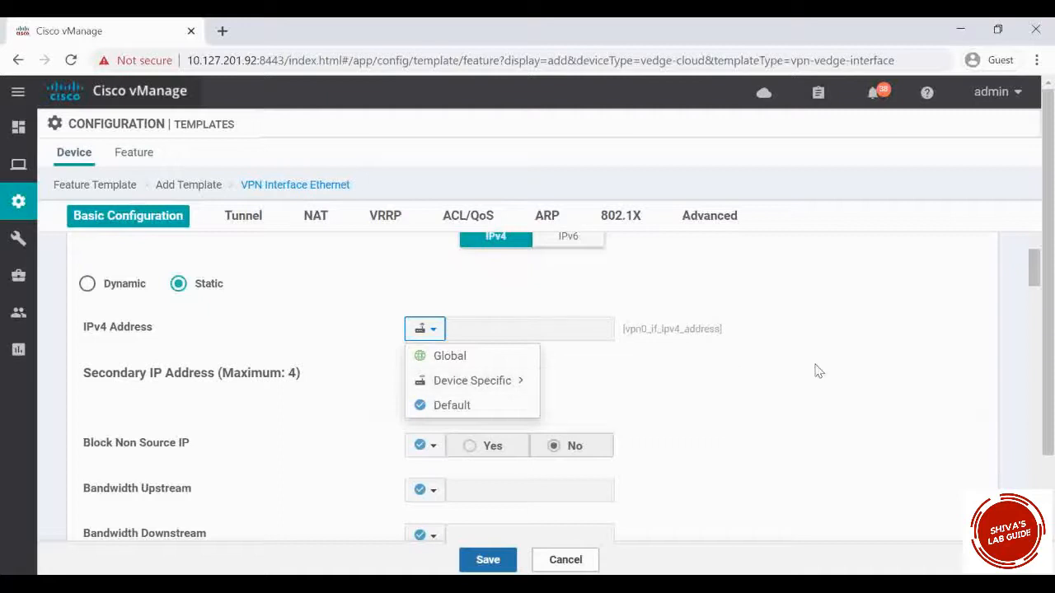
pyautogui.click(695, 350)
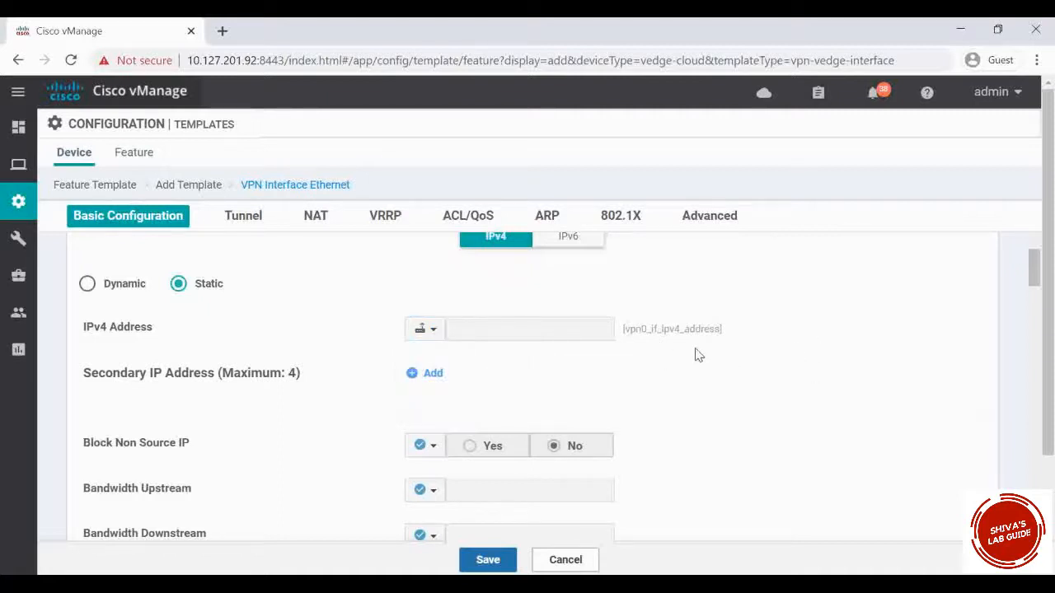
# Enable the Tunnel Interface option of the VPN interface template as a global value of On
pyautogui.scroll(-2, 684, 356)
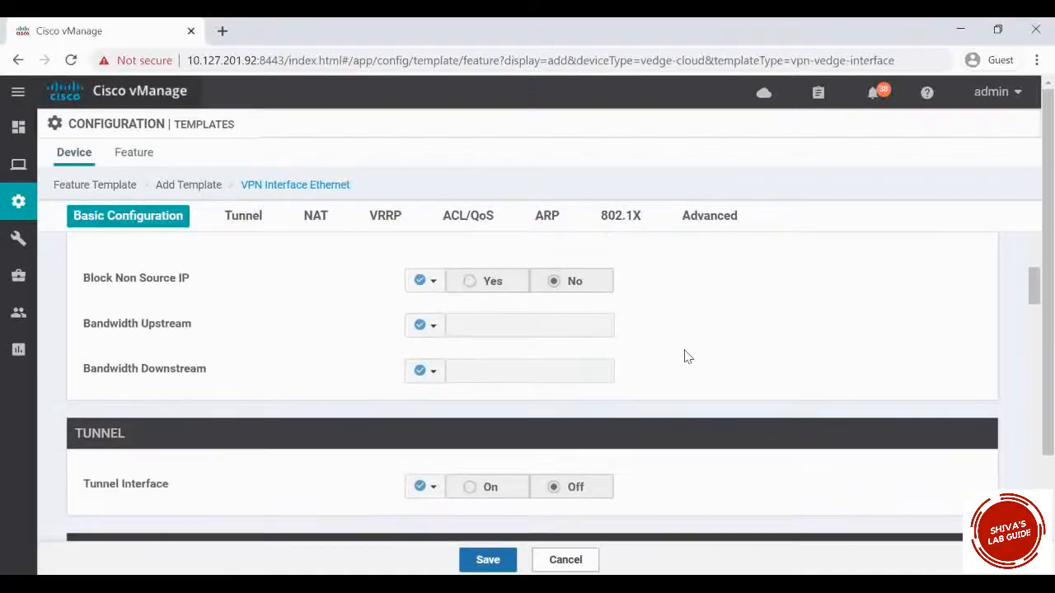
pyautogui.scroll(-2, 684, 356)
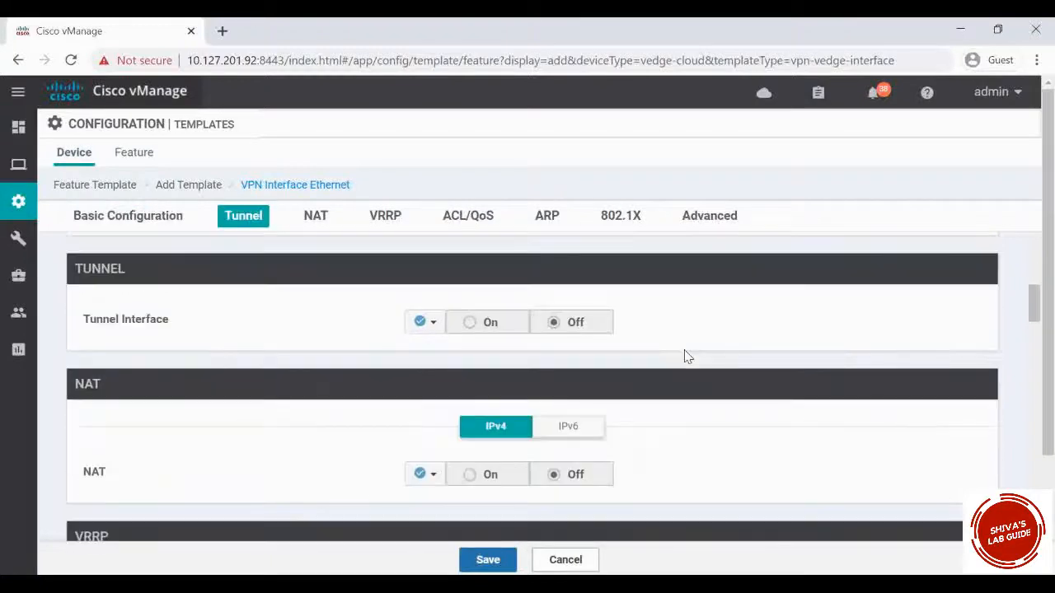
pyautogui.click(430, 324)
pyautogui.click(437, 350)
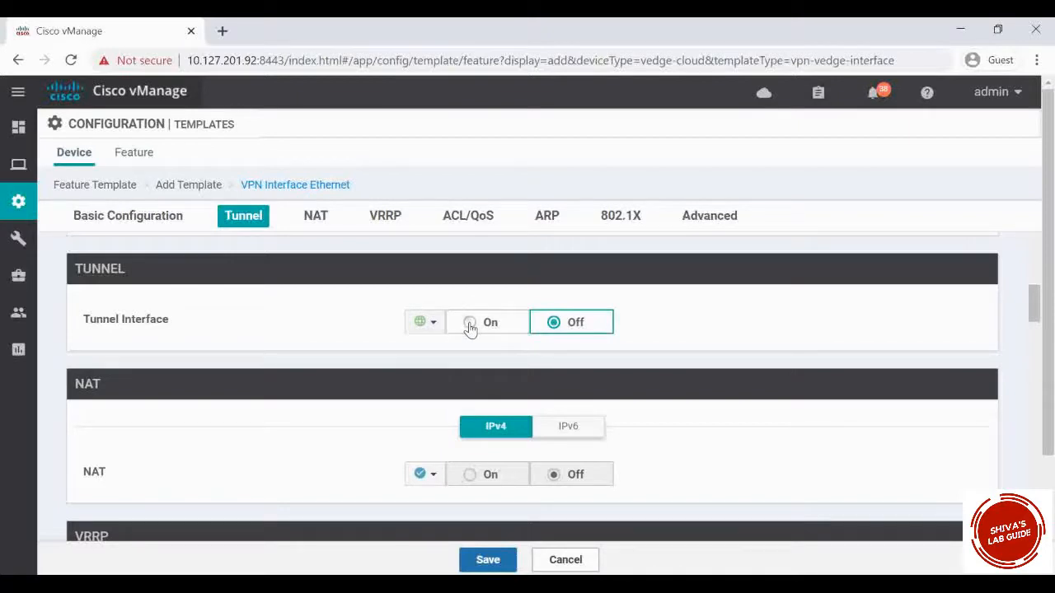
pyautogui.click(434, 328)
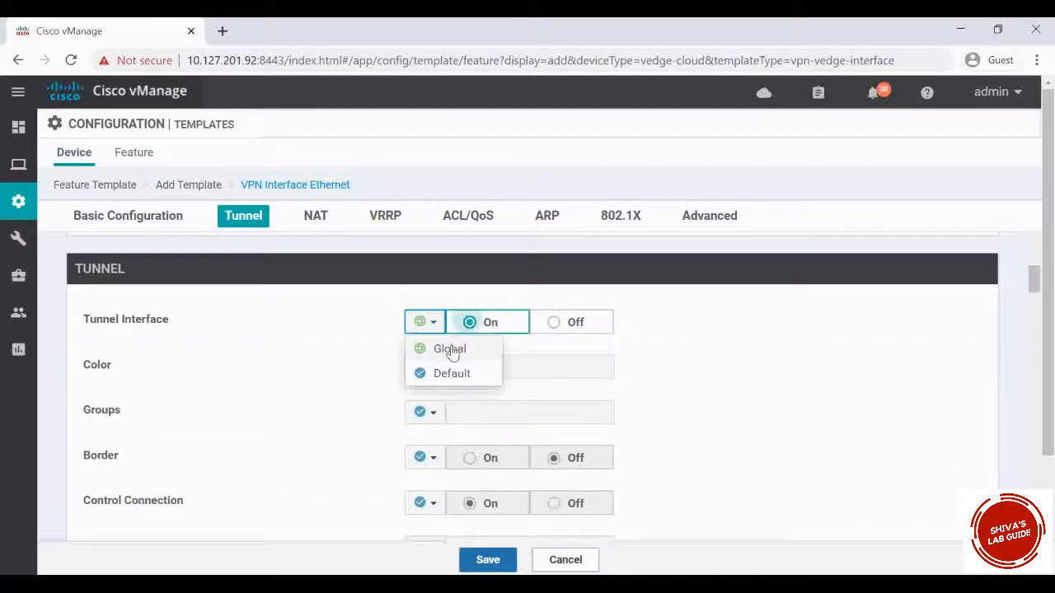
pyautogui.click(450, 349)
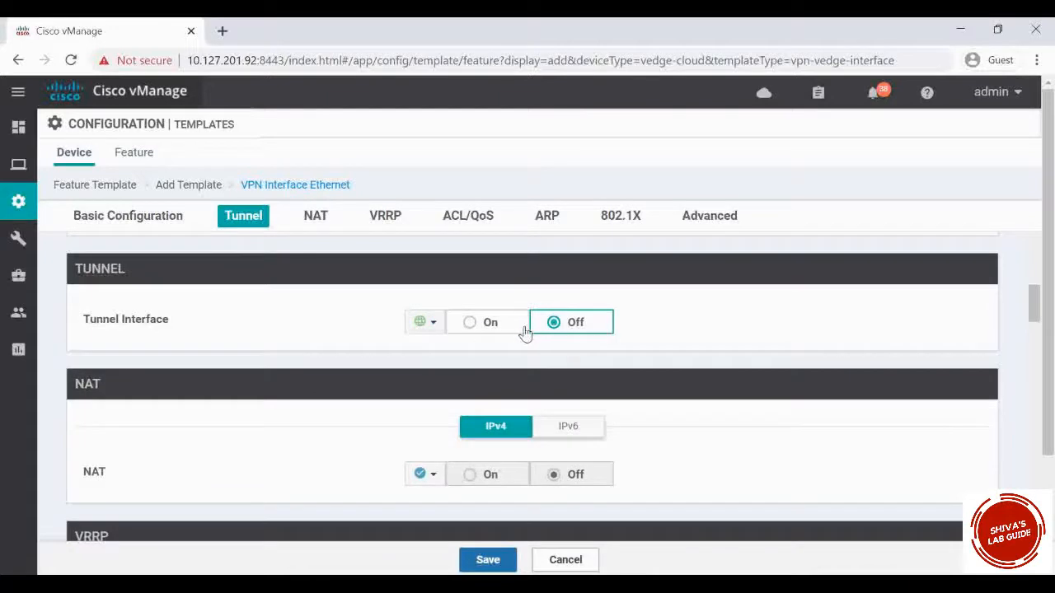
pyautogui.click(469, 326)
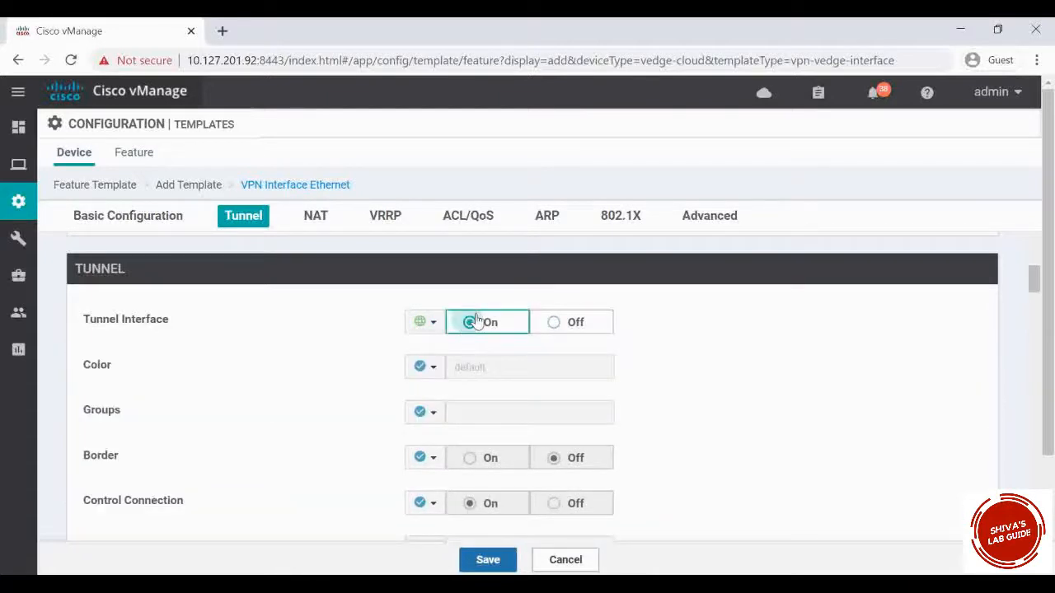
# Set the tunnel color to a global value of biz-internet
pyautogui.click(434, 368)
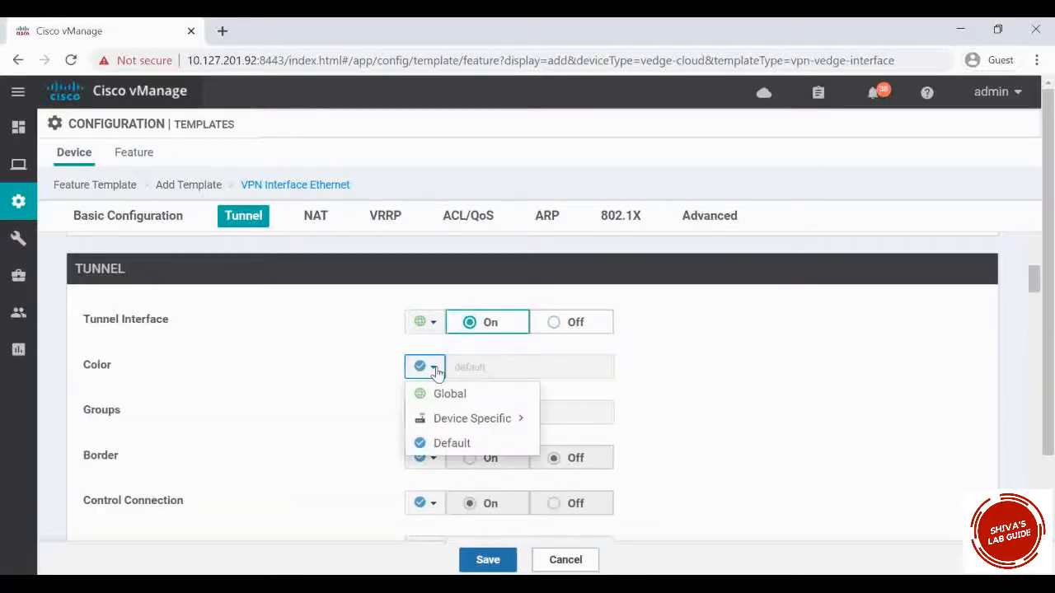
pyautogui.click(452, 394)
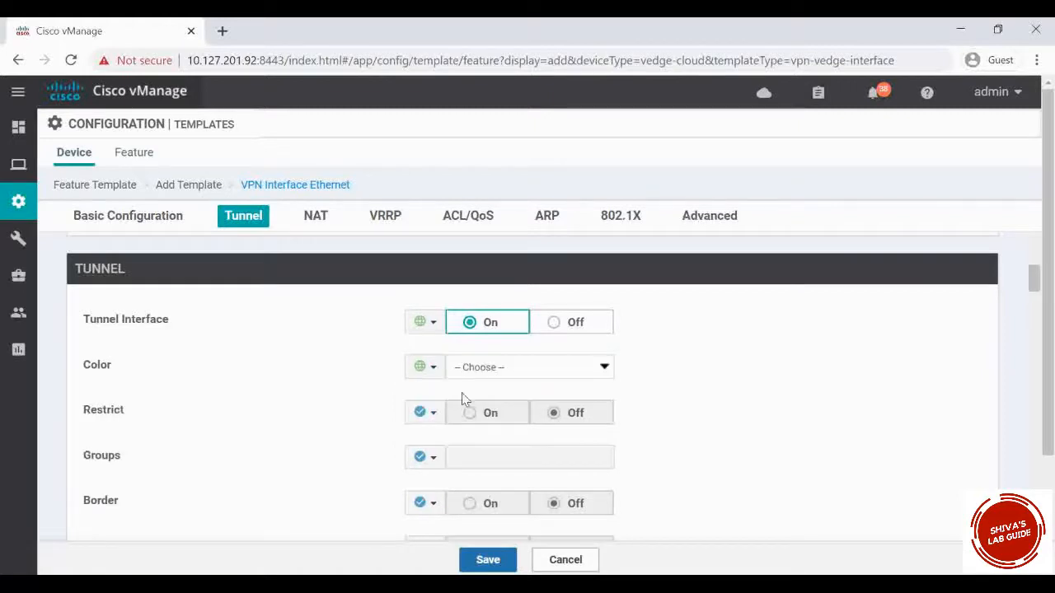
pyautogui.click(497, 377)
pyautogui.click(495, 141)
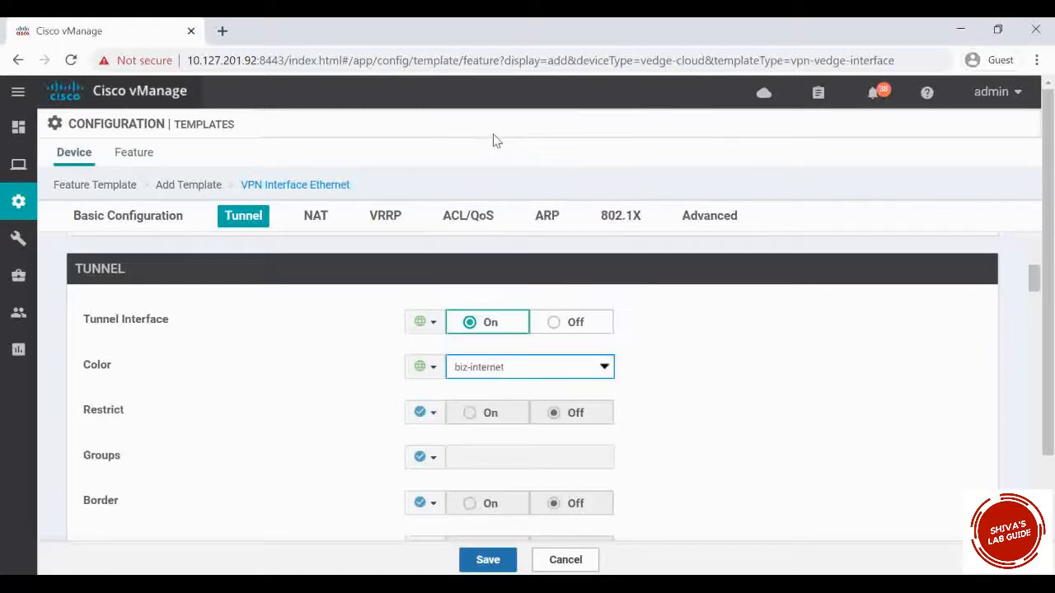
# Allow all services on the tunnel by setting the All option under Allow Service to a global On
pyautogui.scroll(-2, 697, 421)
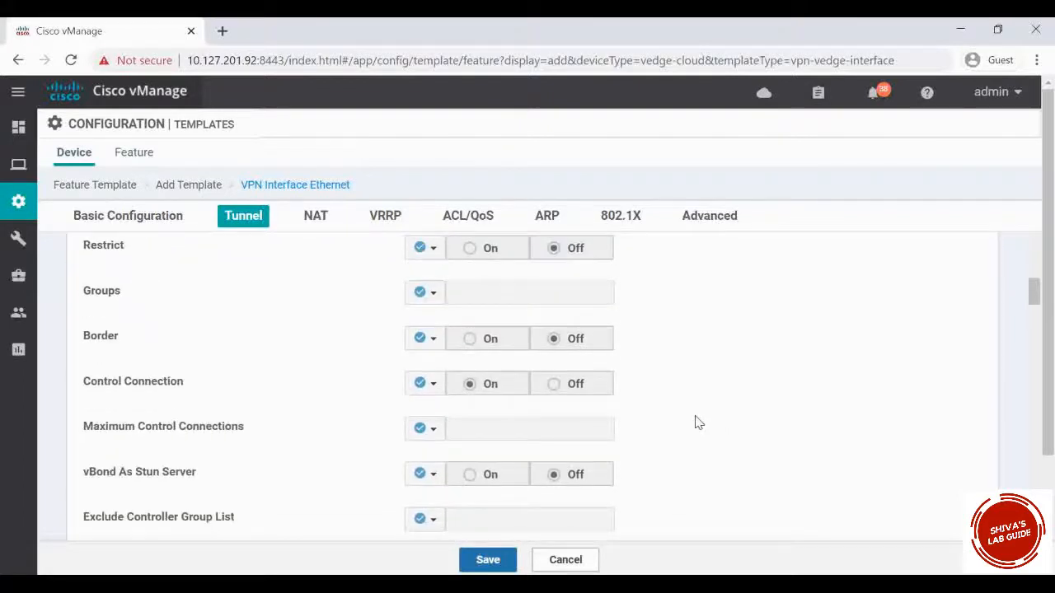
pyautogui.scroll(-3, 697, 422)
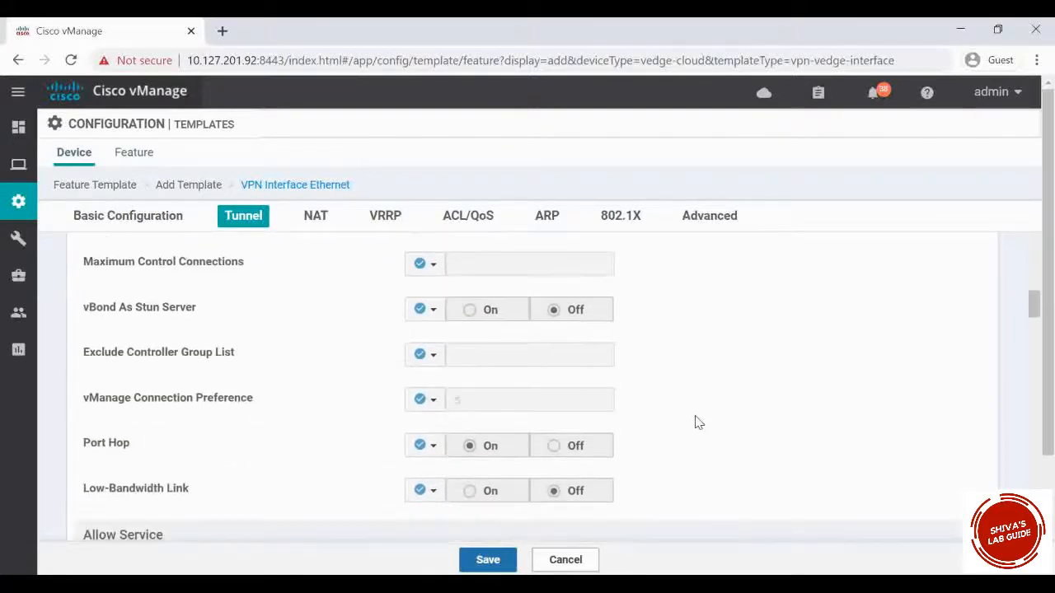
pyautogui.scroll(1, 697, 422)
pyautogui.scroll(-3, 697, 422)
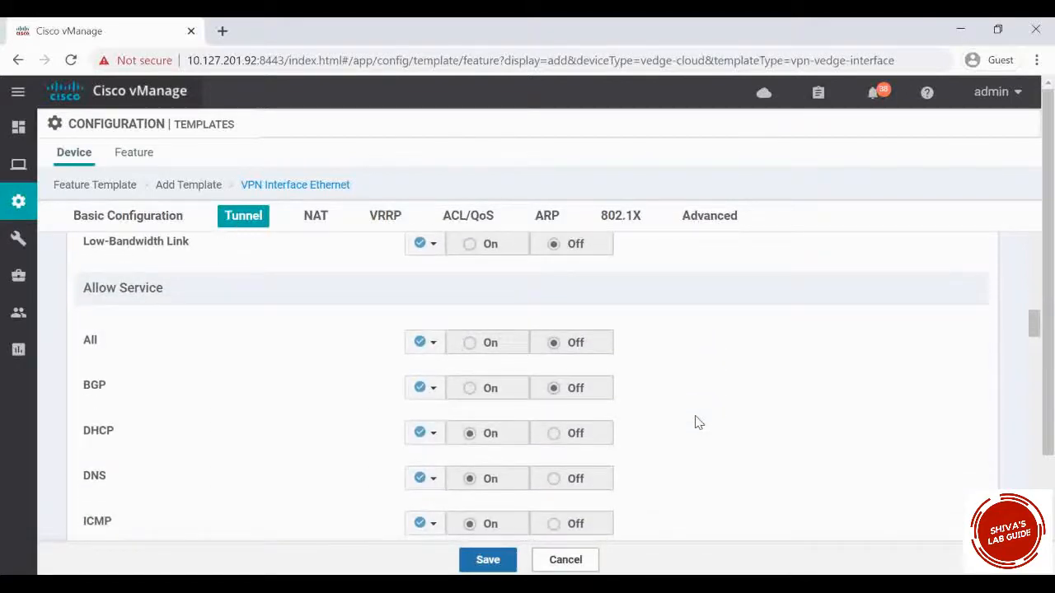
pyautogui.scroll(-1, 698, 422)
pyautogui.scroll(1, 697, 422)
pyautogui.scroll(-1, 697, 422)
pyautogui.scroll(-1, 697, 422)
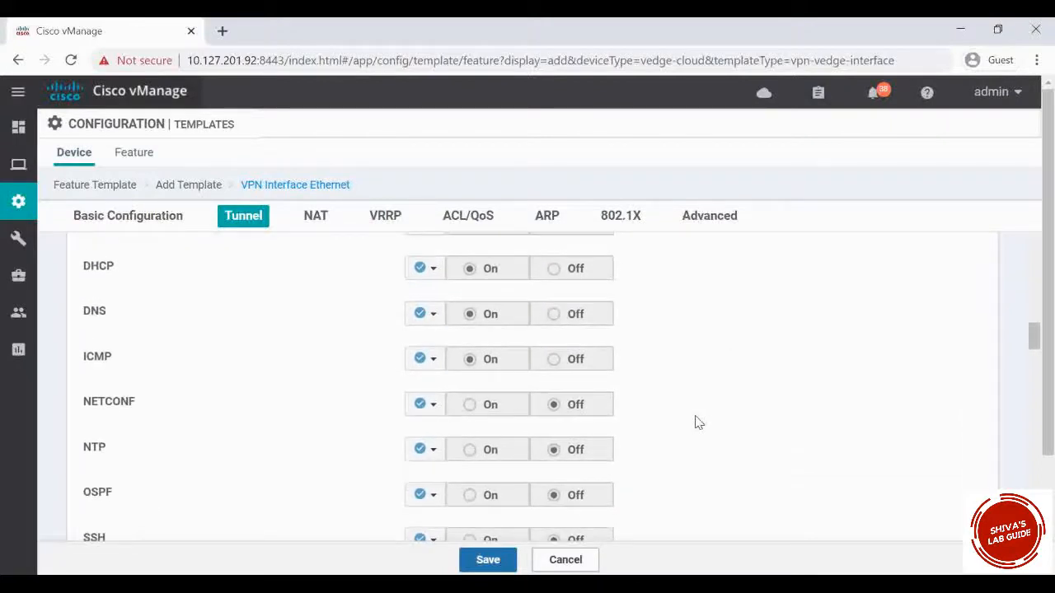
pyautogui.scroll(3, 697, 421)
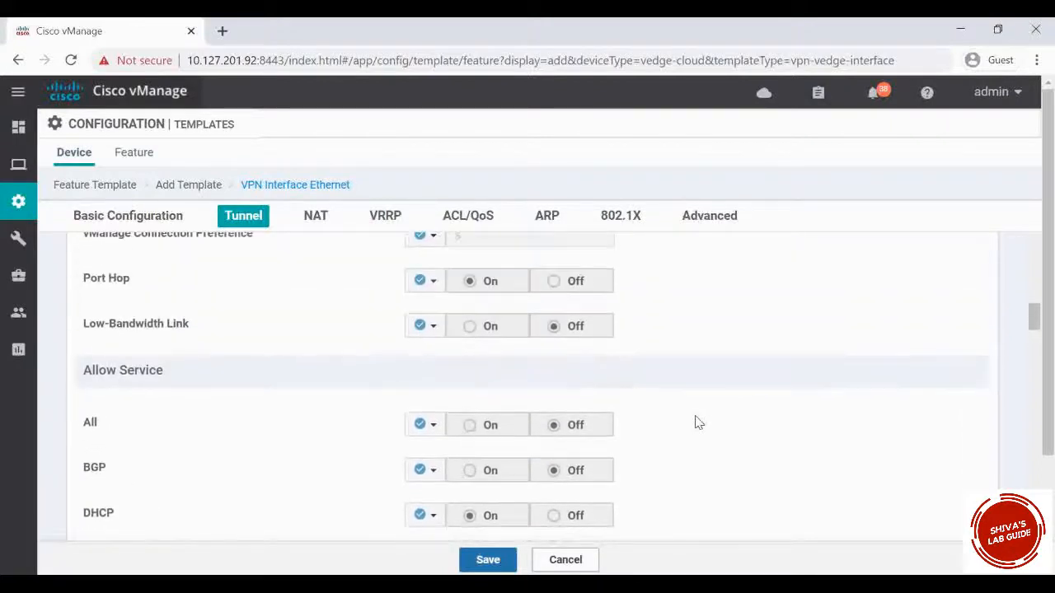
pyautogui.scroll(-1, 697, 422)
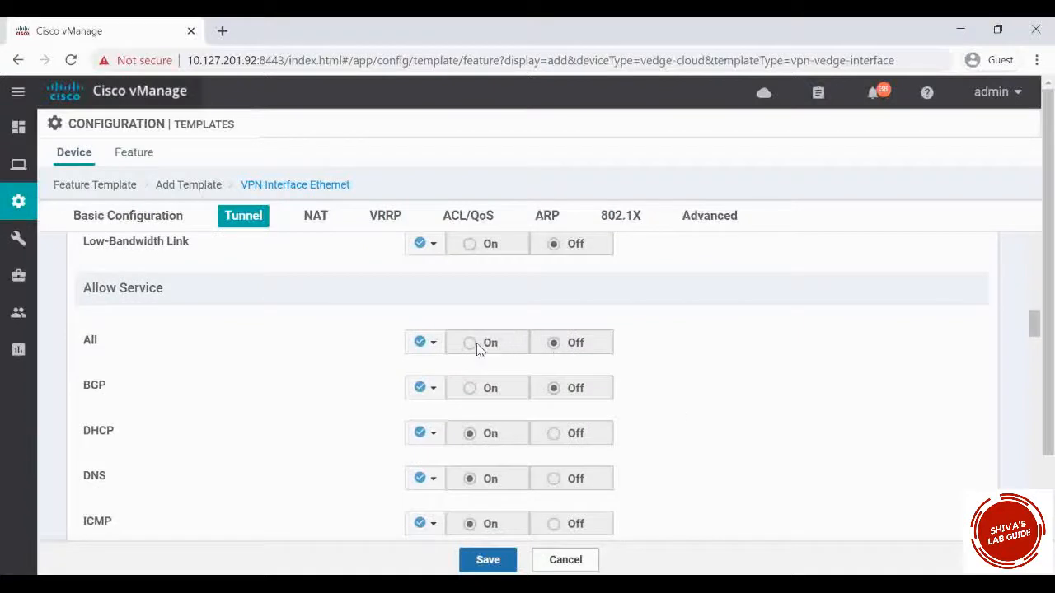
pyautogui.click(425, 346)
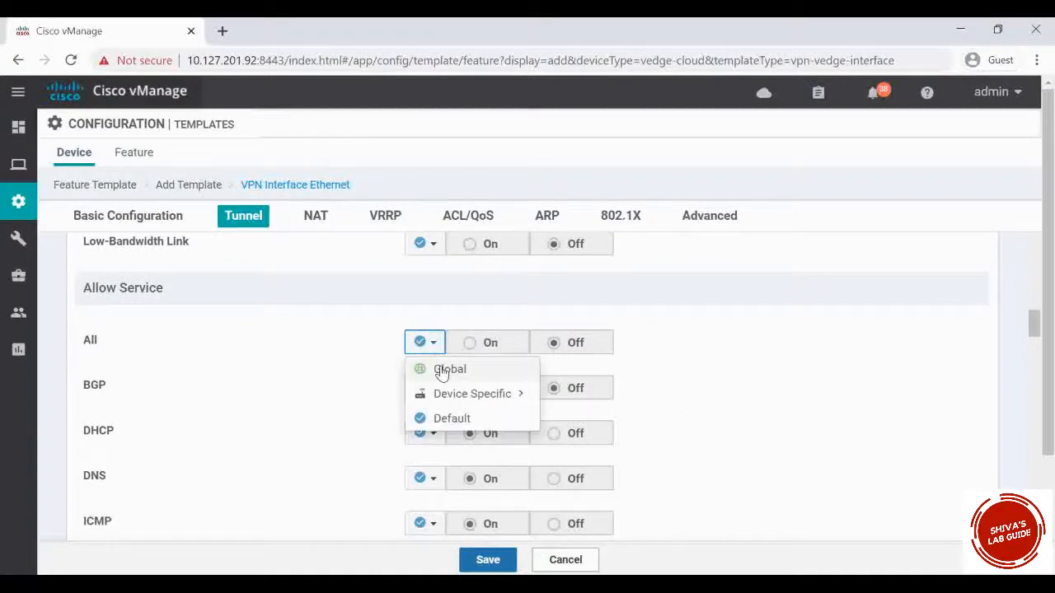
pyautogui.click(440, 370)
pyautogui.click(470, 343)
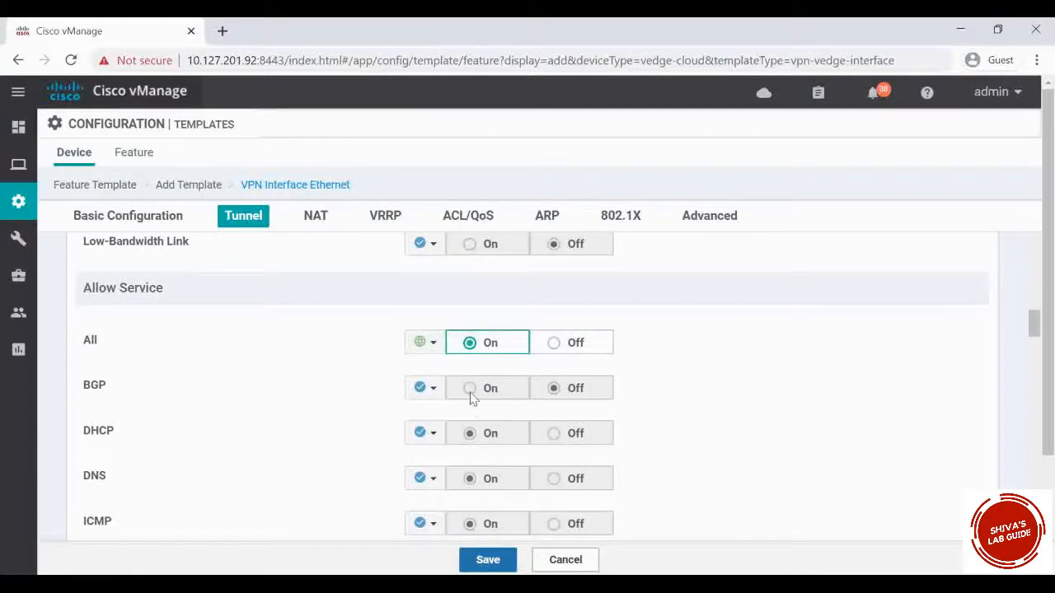
# Allow the NETCONF service on the tunnel with a global value of On
pyautogui.scroll(-2, 472, 421)
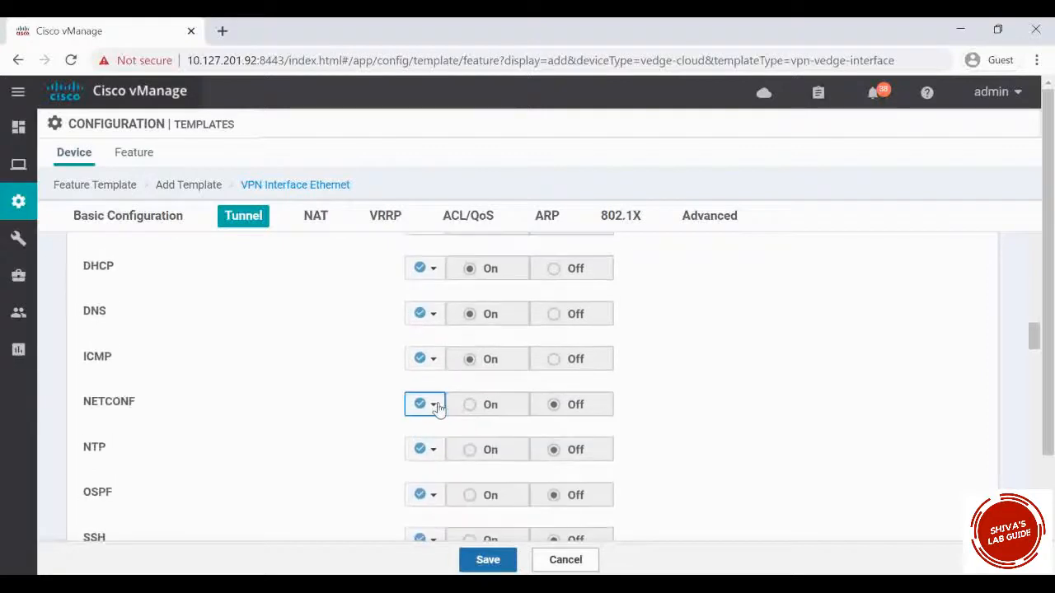
pyautogui.click(430, 405)
pyautogui.click(445, 431)
pyautogui.click(469, 404)
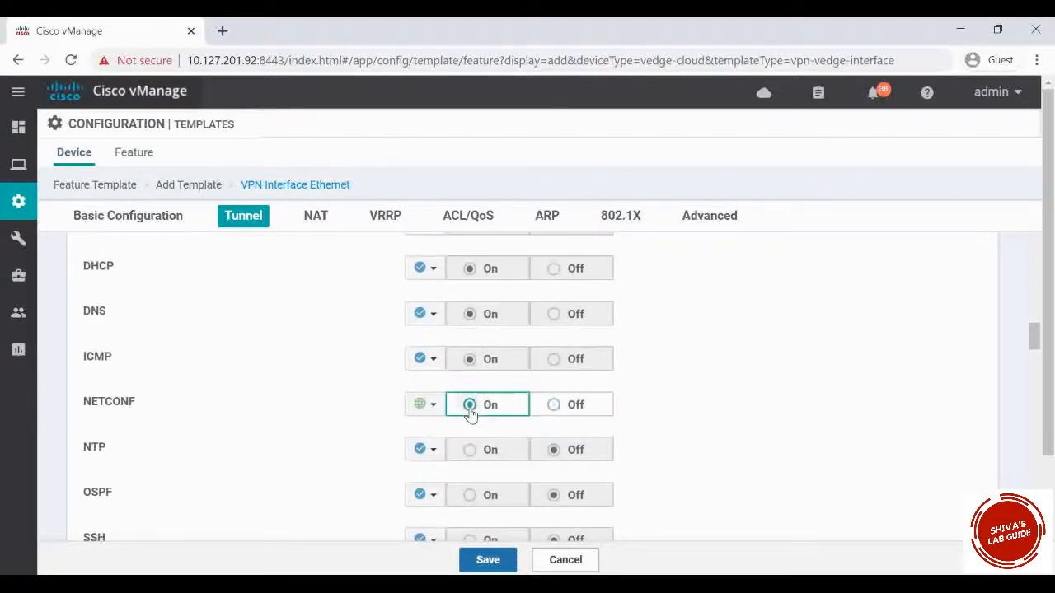
# Set the interface's Duplex in the advanced settings to a global value of full
pyautogui.scroll(-2, 715, 413)
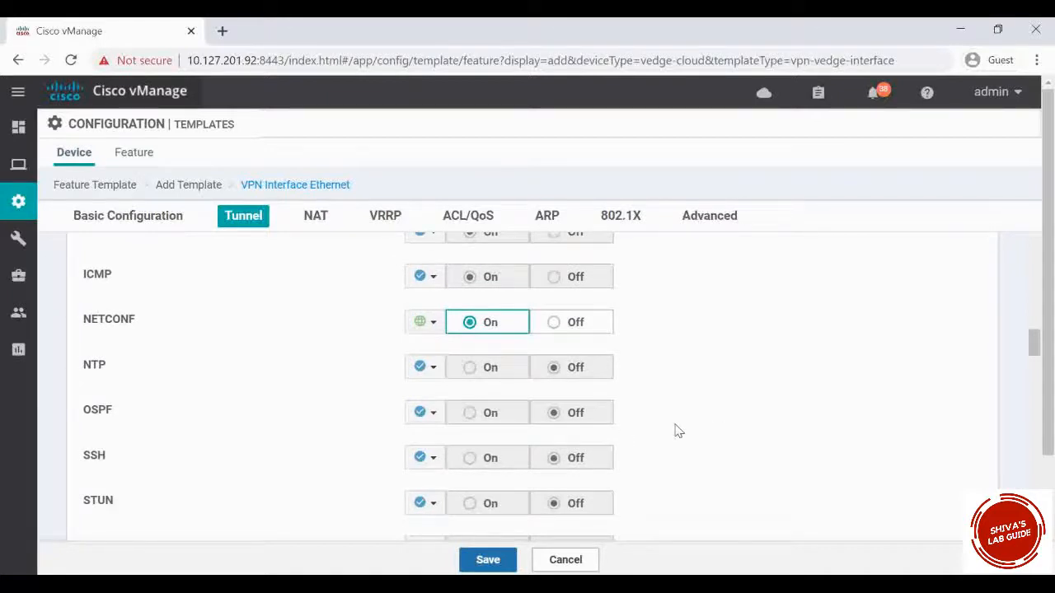
pyautogui.scroll(-12, 676, 430)
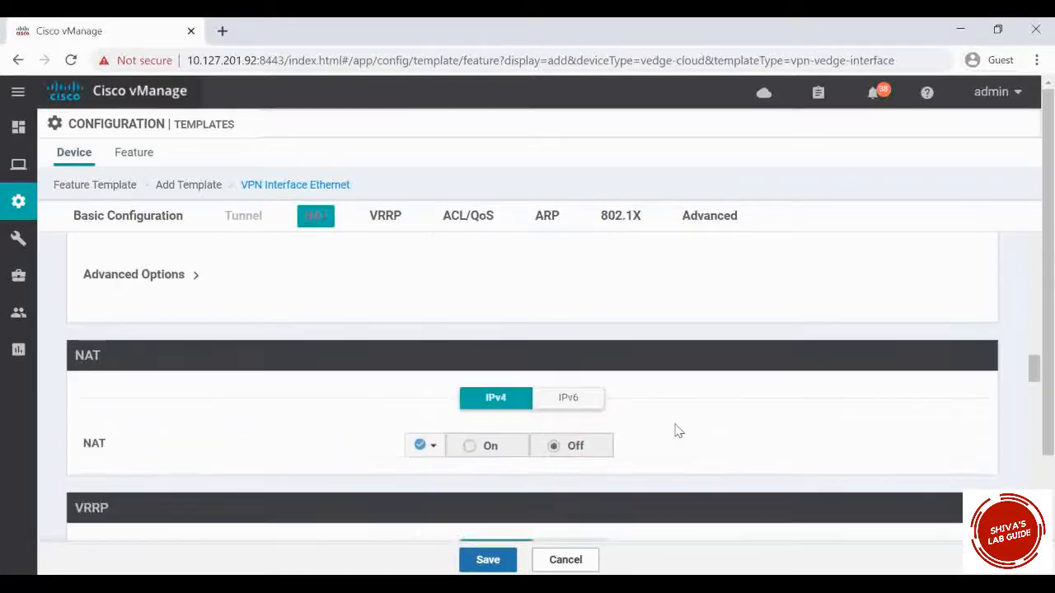
pyautogui.scroll(-5, 676, 430)
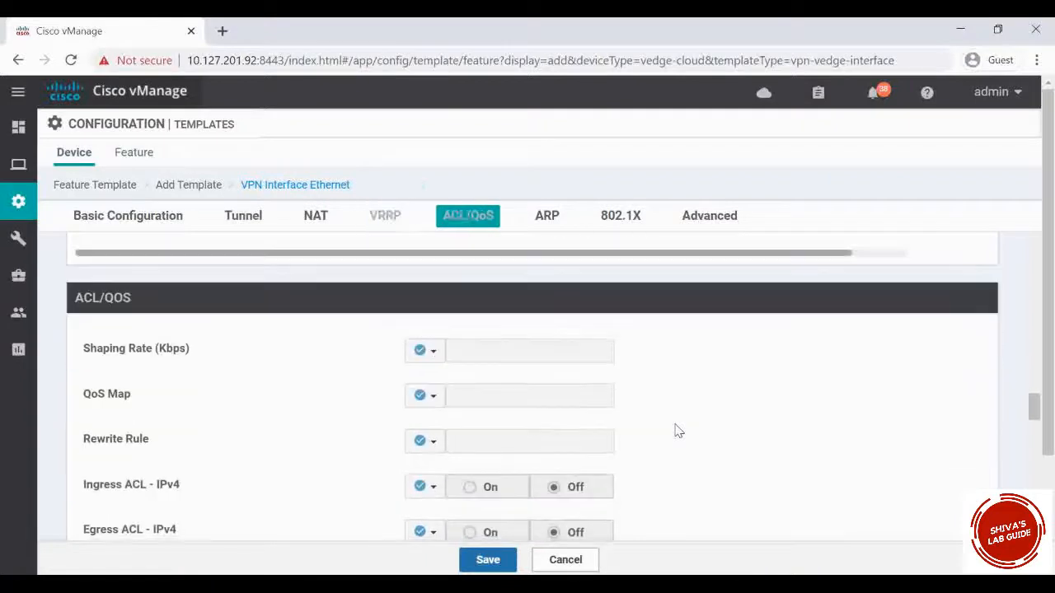
pyautogui.scroll(-8, 676, 430)
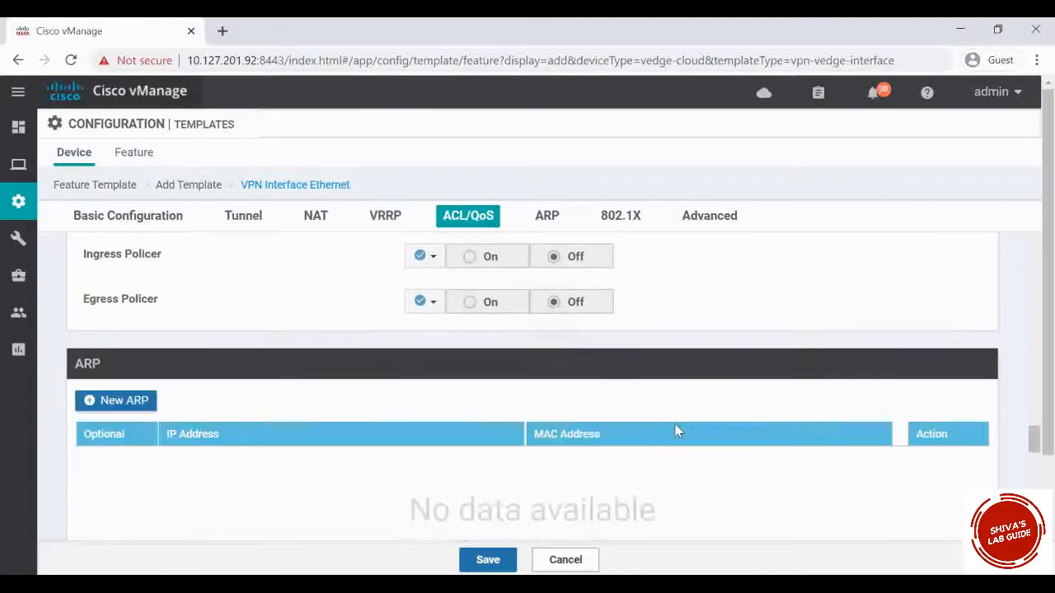
pyautogui.scroll(-6, 676, 430)
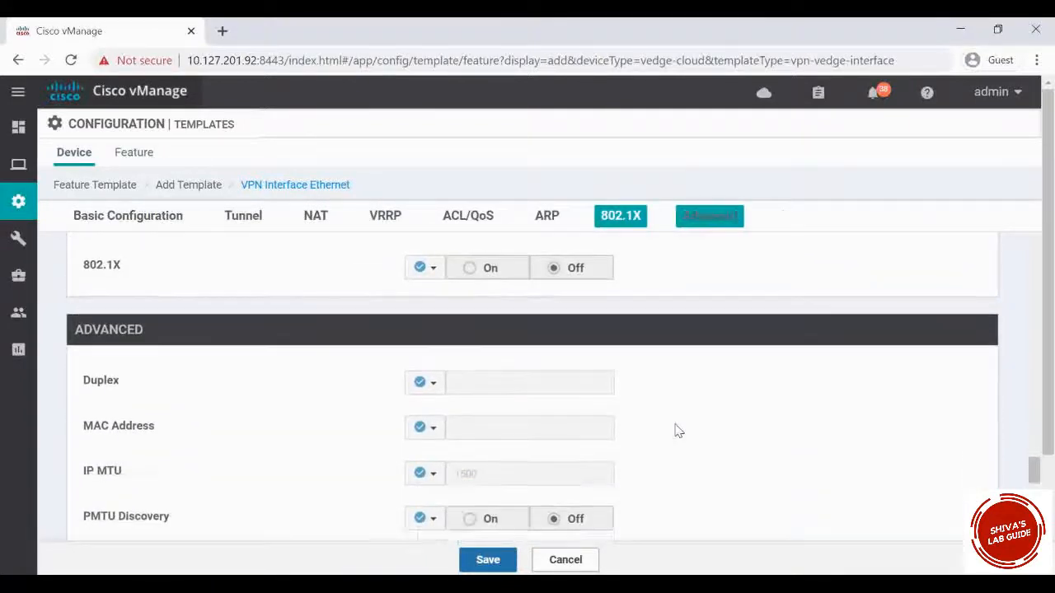
pyautogui.click(425, 367)
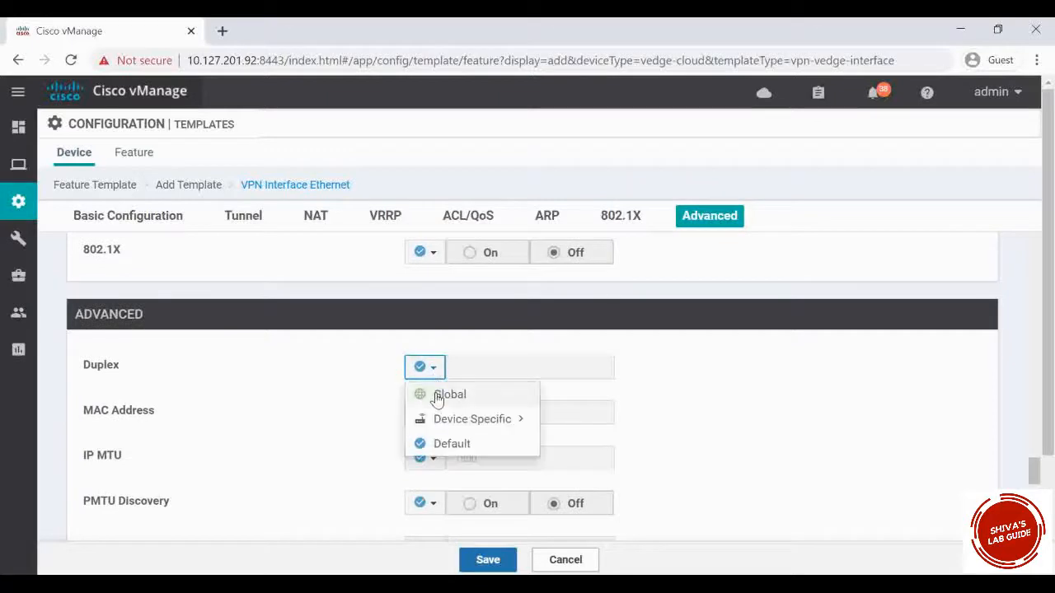
pyautogui.click(437, 395)
pyautogui.click(494, 371)
pyautogui.click(497, 397)
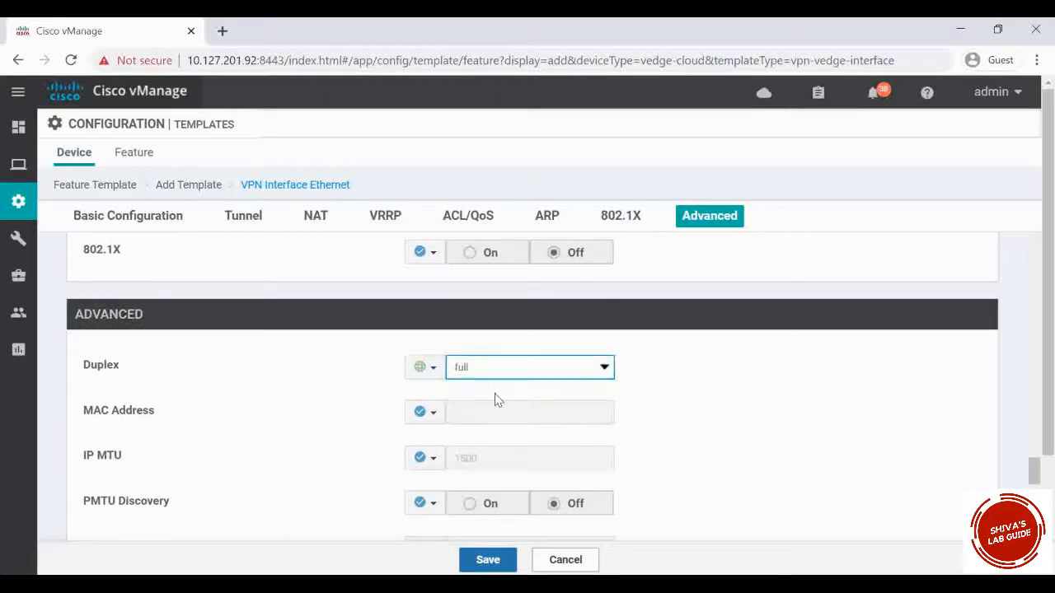
pyautogui.click(765, 399)
# Reuse the template name 1-wan-vpn0-template as the description and save the VPN interface template
pyautogui.scroll(-4, 726, 409)
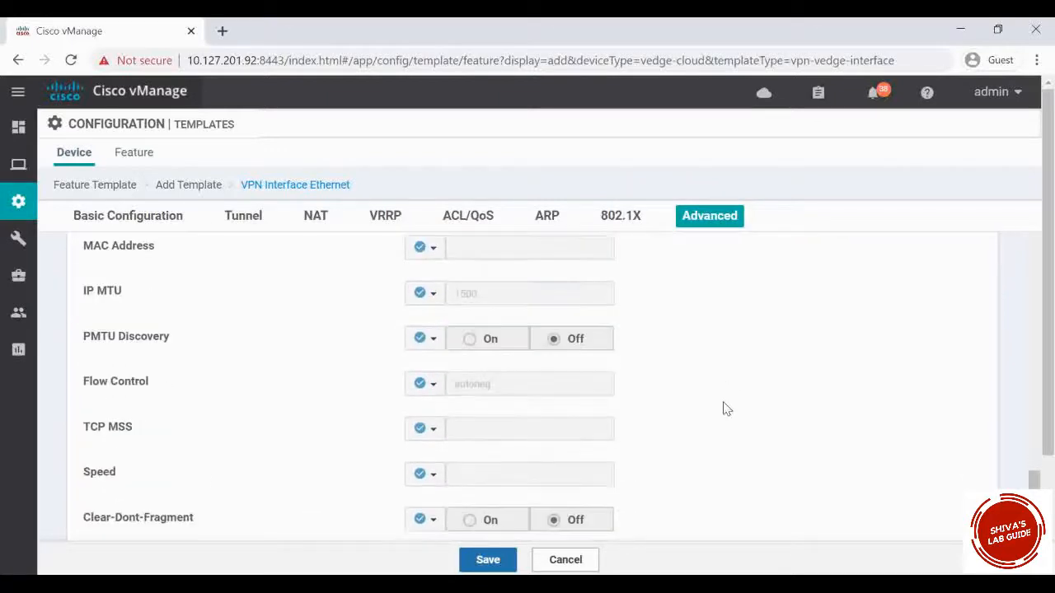
pyautogui.scroll(-4, 726, 410)
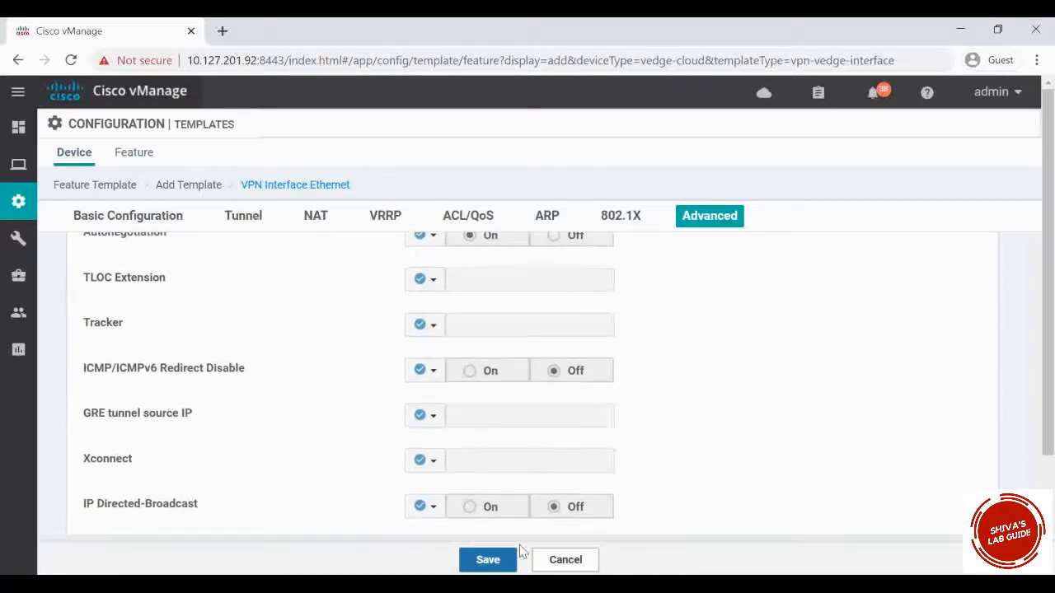
pyautogui.click(501, 562)
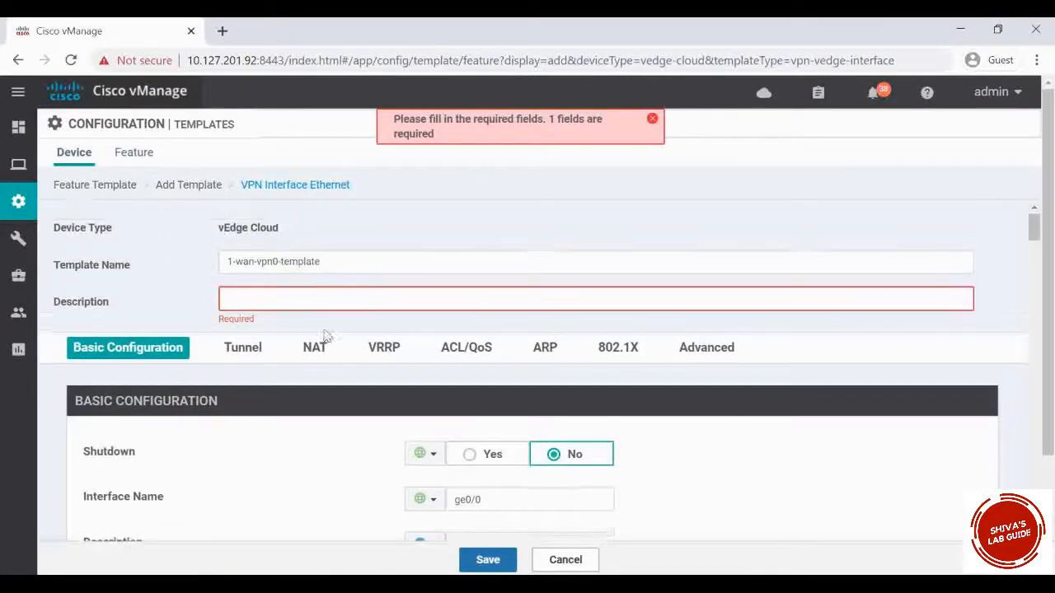
pyautogui.moveTo(332, 259); pyautogui.dragTo(188, 260)
pyautogui.hotkey('ctrl', 'c')
pyautogui.click(258, 298)
pyautogui.hotkey('ctrl', 'v')
pyautogui.click(492, 562)
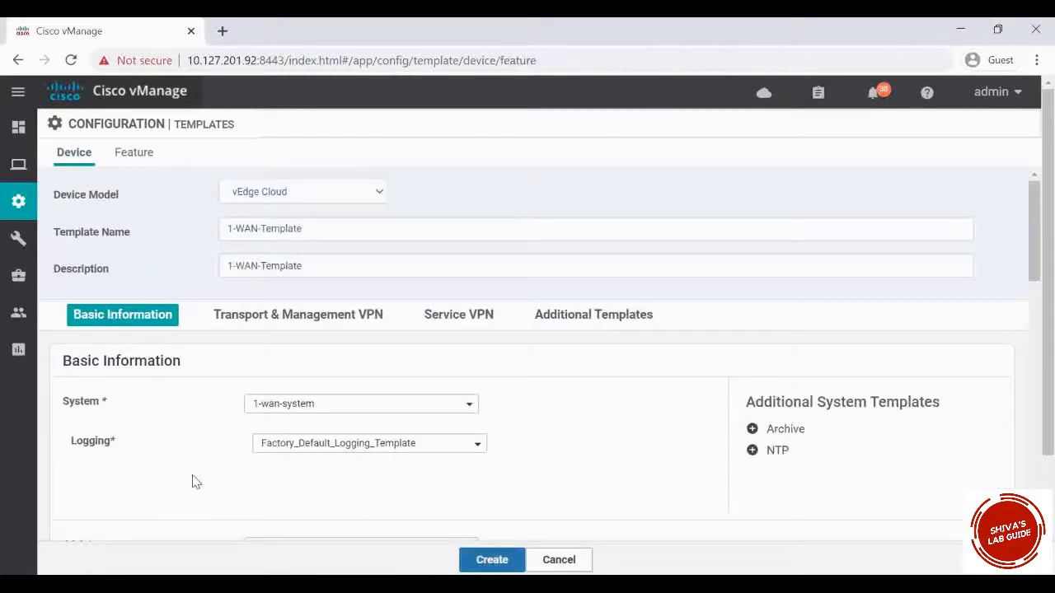
# Create a new VPN 512 template from the device template, using 1-wan-vpn512-template as both its name and description
pyautogui.scroll(-5, 195, 482)
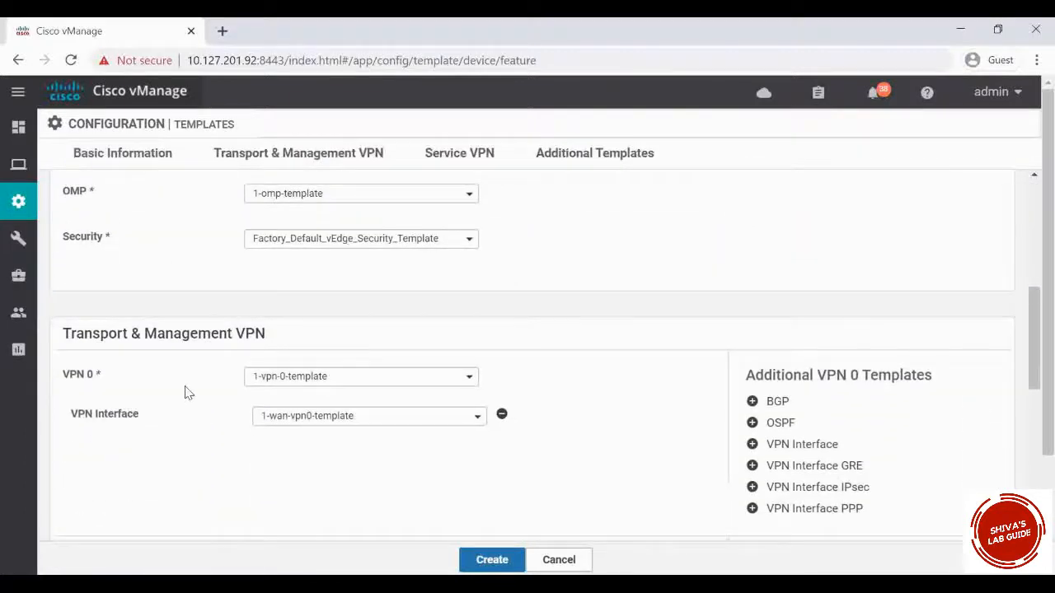
pyautogui.scroll(-3, 162, 487)
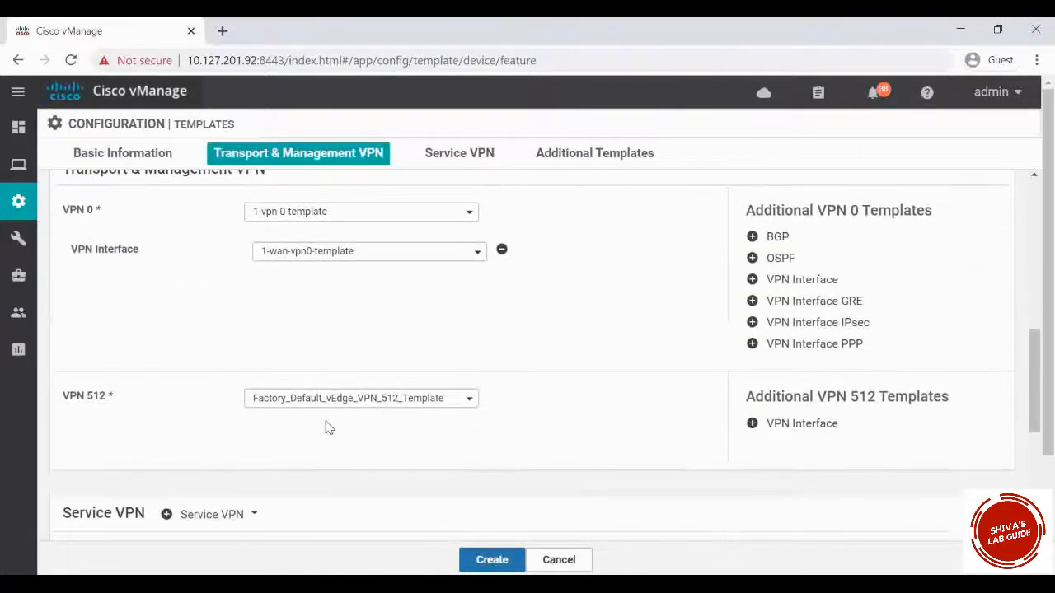
pyautogui.click(391, 400)
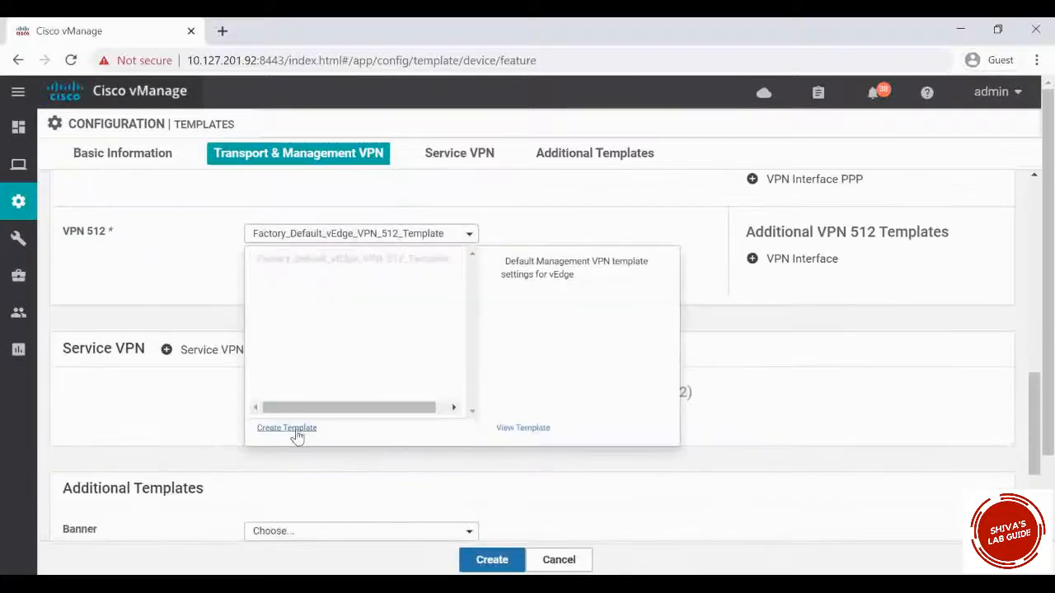
pyautogui.click(295, 430)
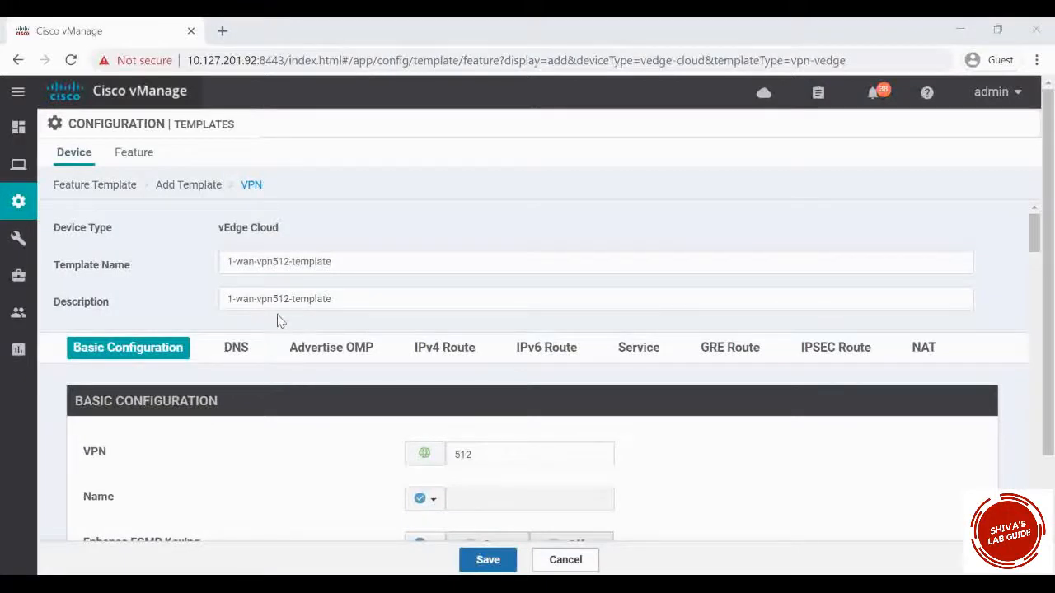
pyautogui.scroll(-1, 295, 305)
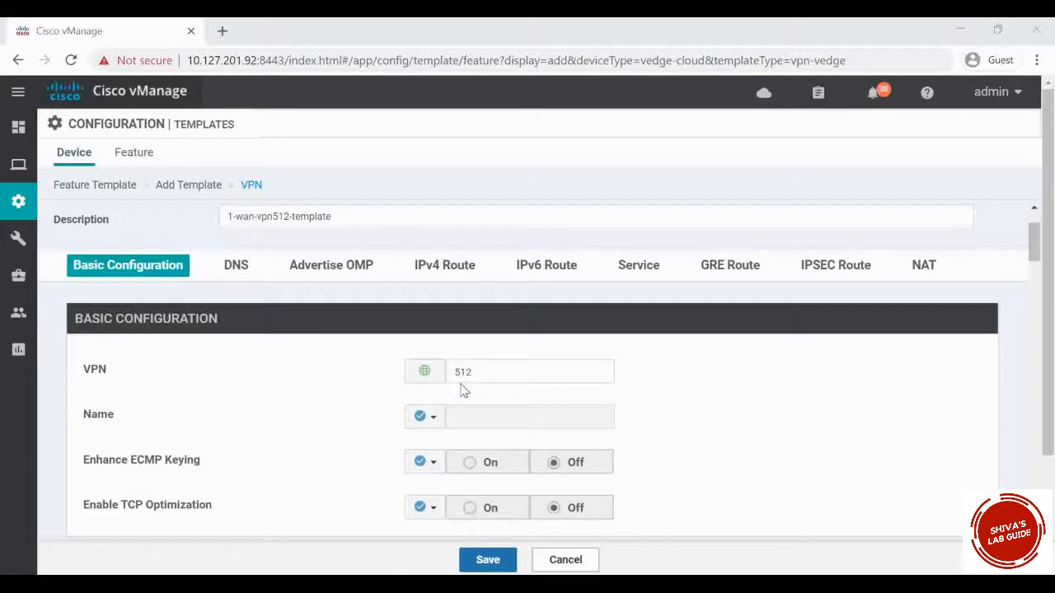
# Check the VPN 512 template's sections from basic configuration through NAT and save the template
pyautogui.scroll(-10, 403, 412)
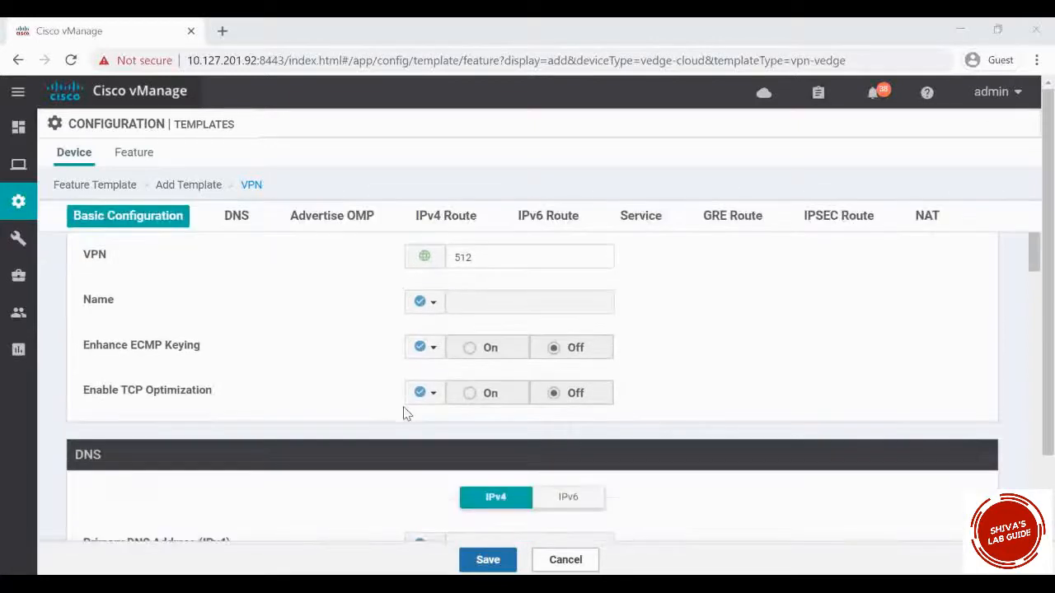
pyautogui.scroll(-1, 403, 412)
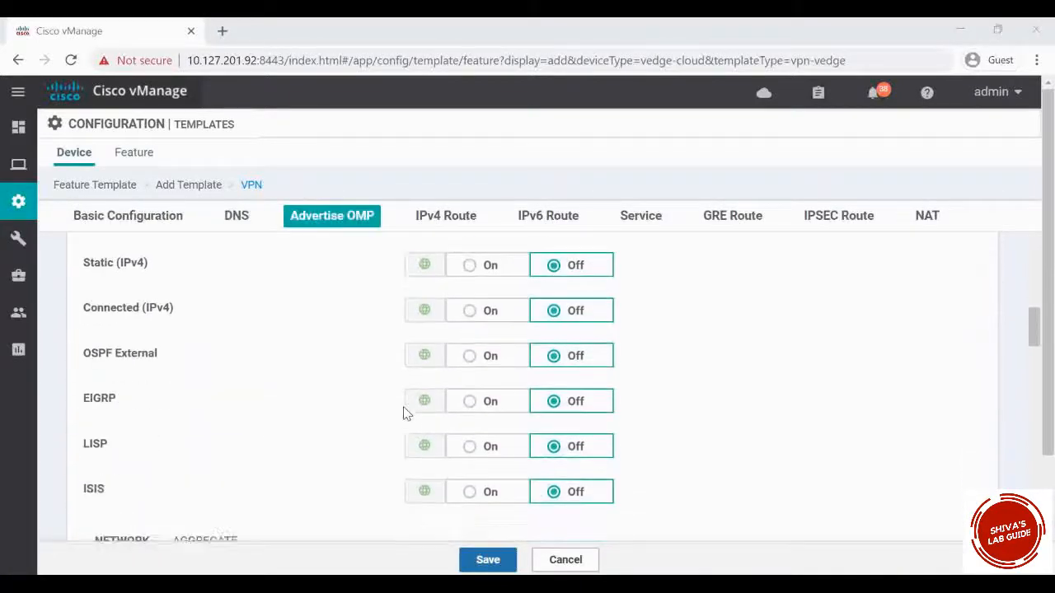
pyautogui.scroll(2, 404, 412)
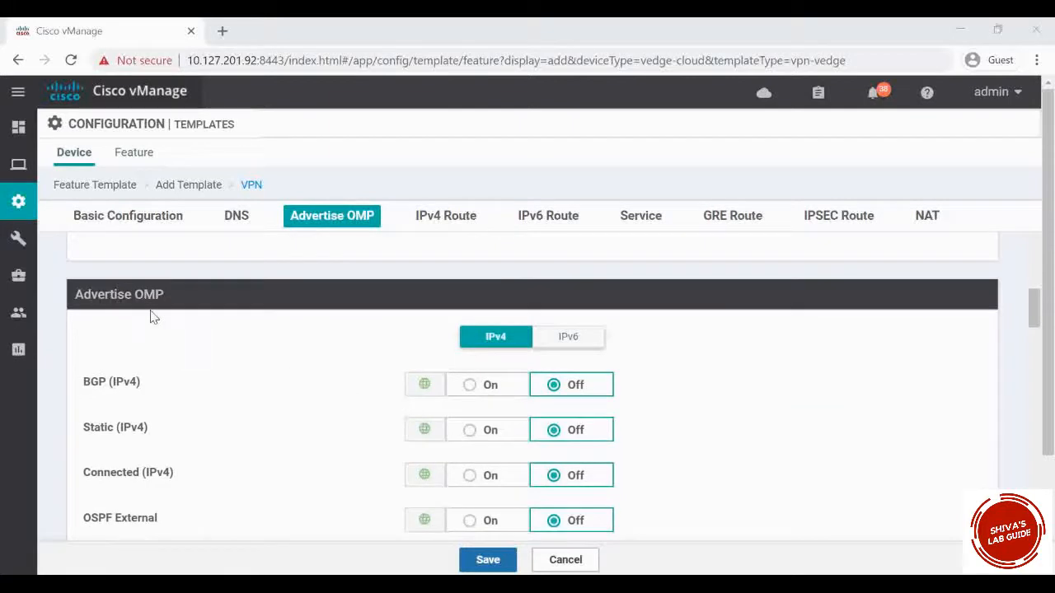
pyautogui.scroll(-5, 333, 431)
pyautogui.scroll(-1, 334, 432)
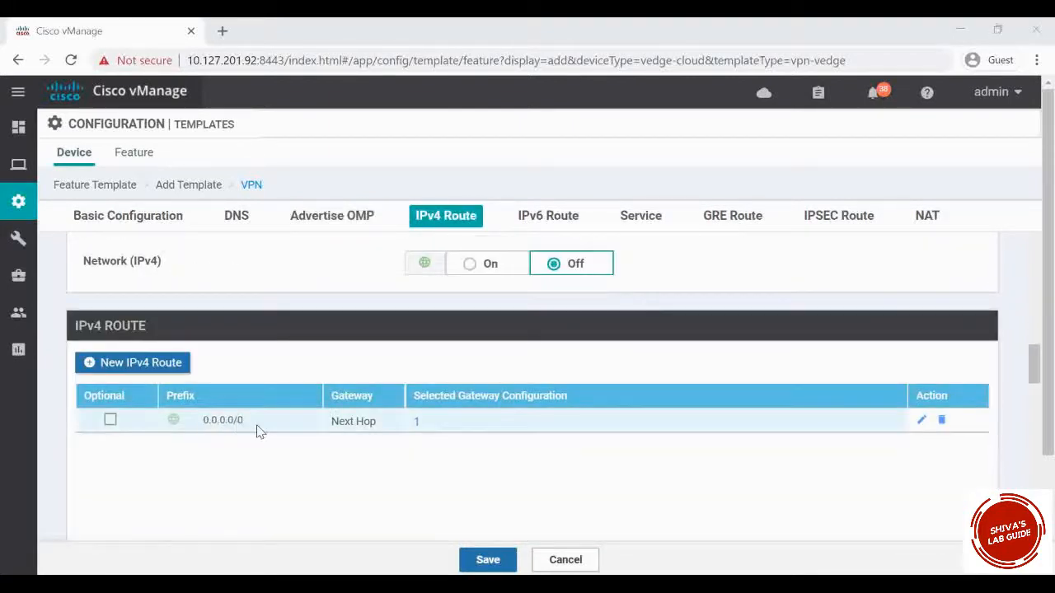
pyautogui.scroll(-8, 256, 432)
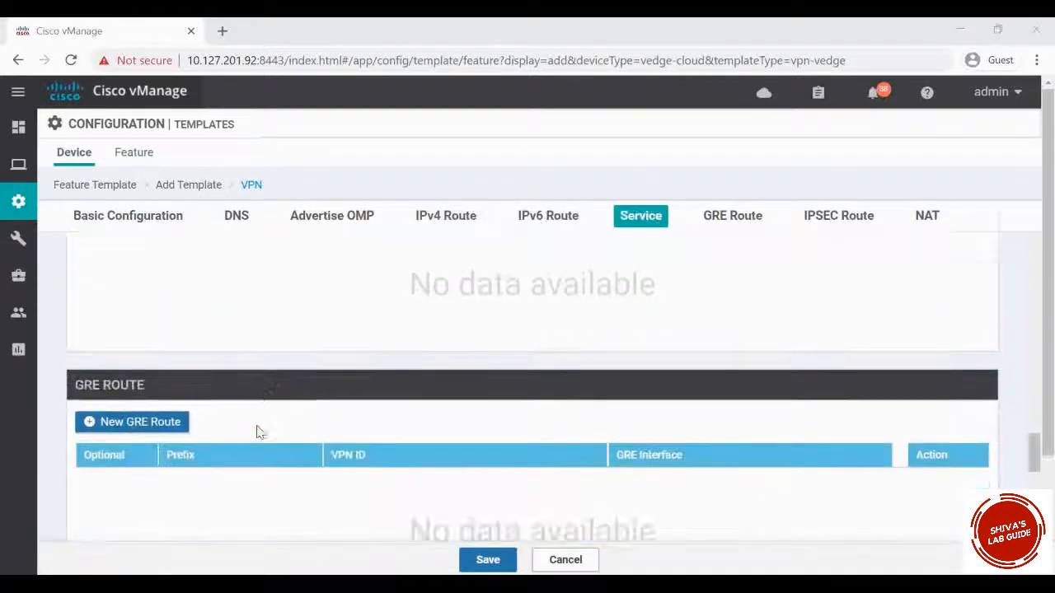
pyautogui.scroll(-6, 256, 428)
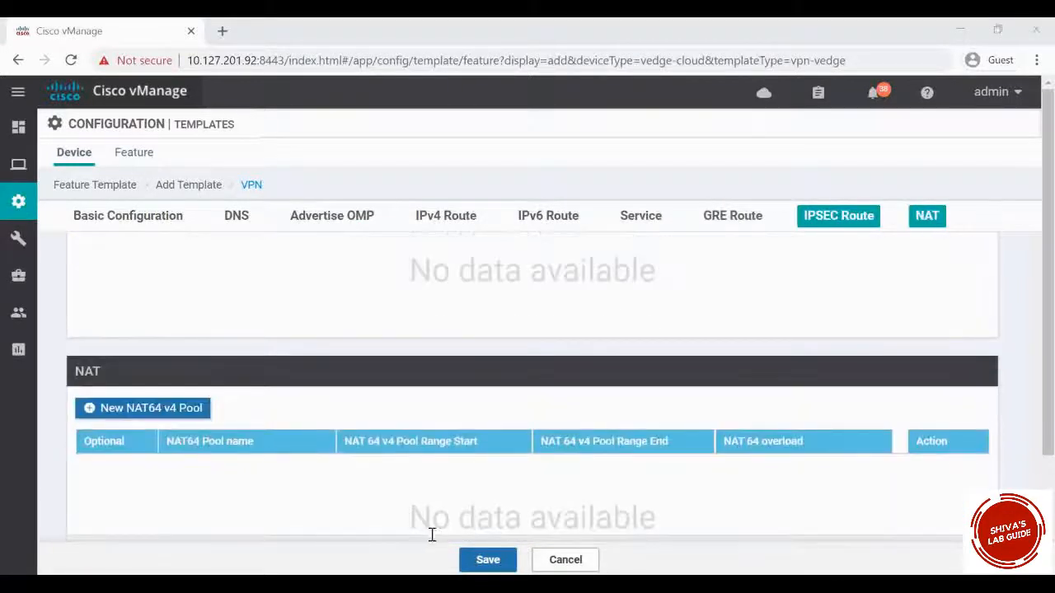
pyautogui.click(485, 559)
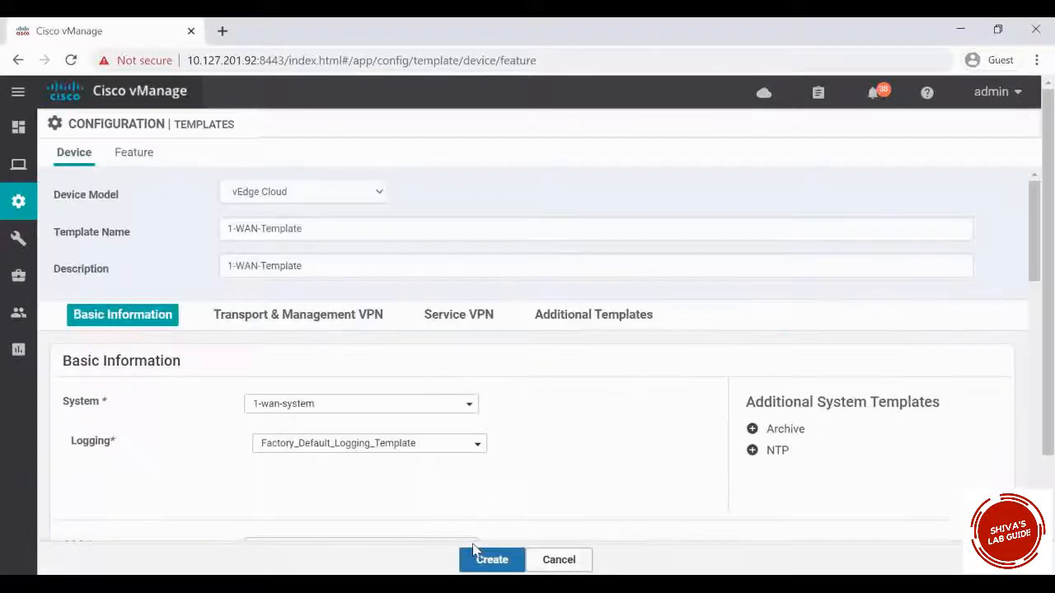
# Add a VPN Interface under VPN 512 in the device template and start creating a new template for it
pyautogui.scroll(-6, 330, 470)
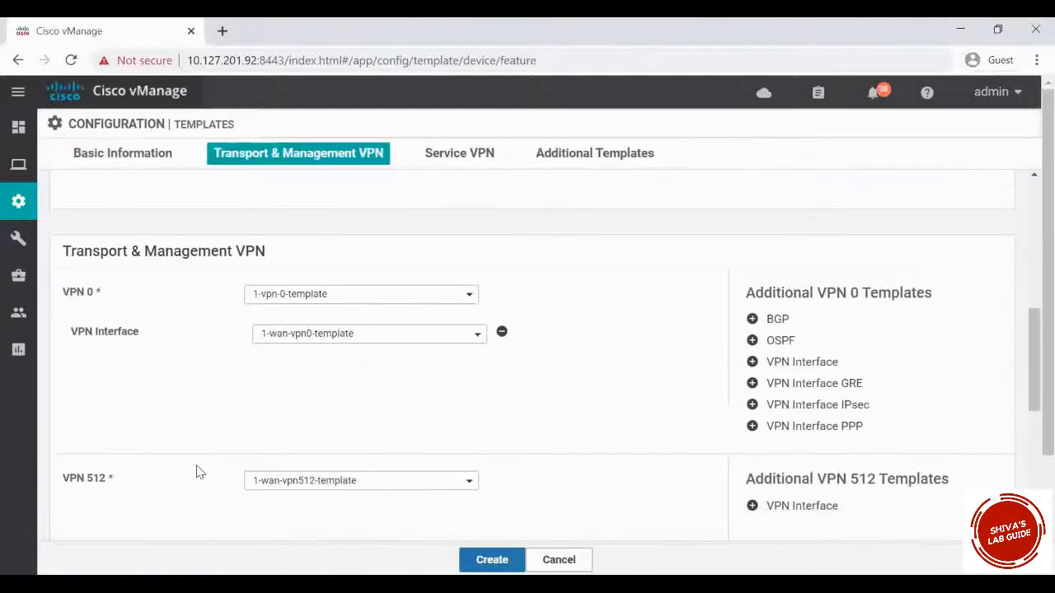
pyautogui.scroll(-2, 196, 471)
pyautogui.click(173, 429)
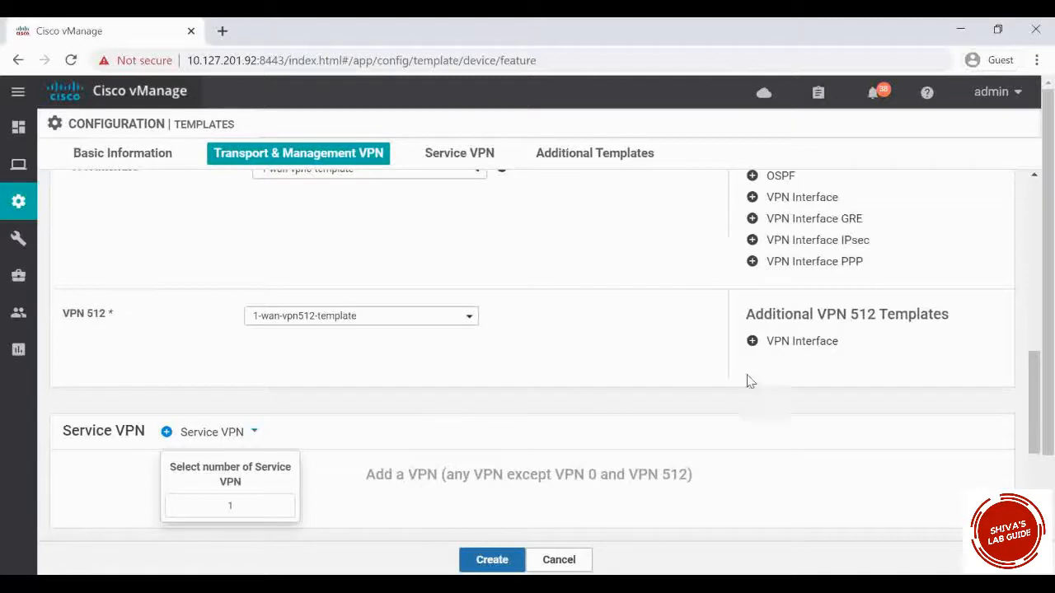
pyautogui.click(787, 344)
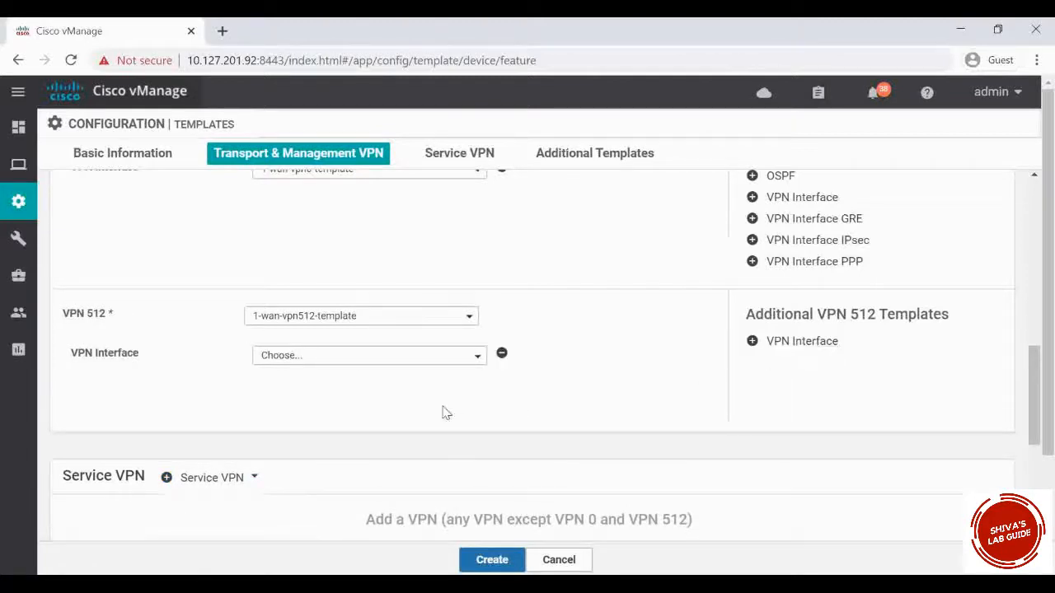
pyautogui.click(476, 362)
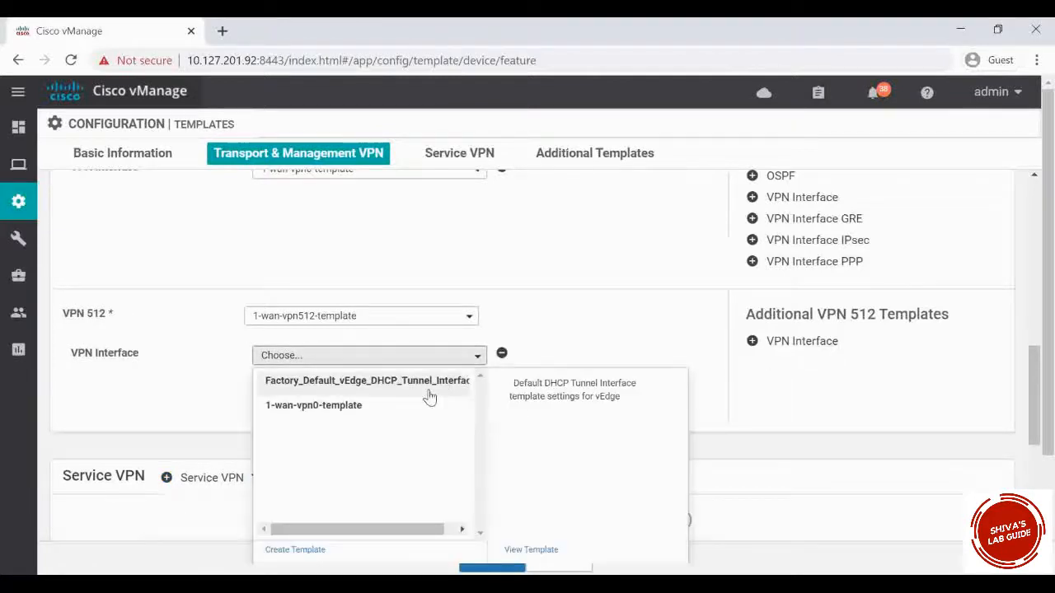
pyautogui.scroll(-1, 360, 438)
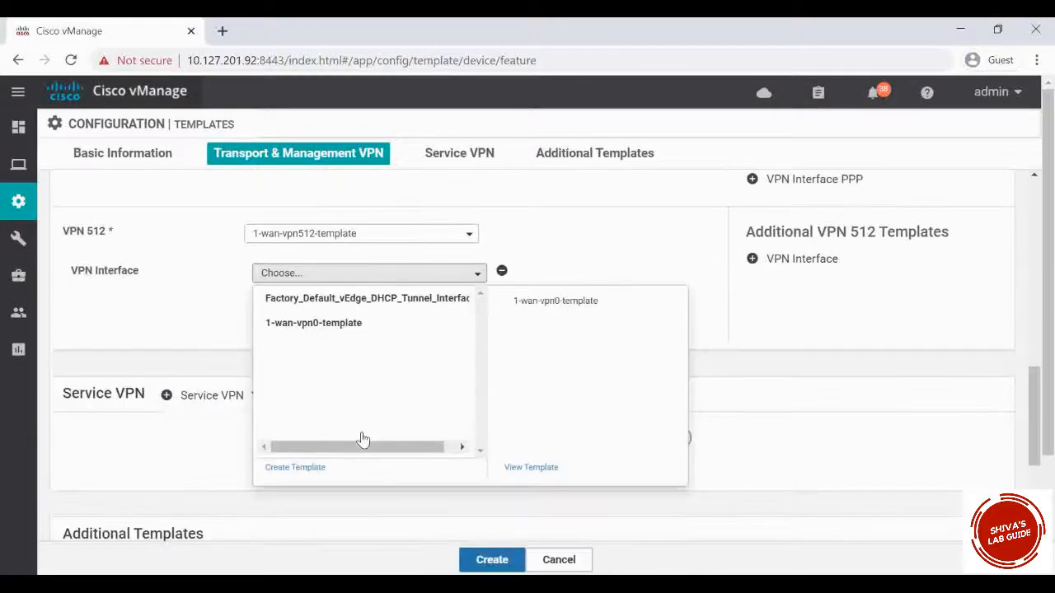
pyautogui.click(302, 468)
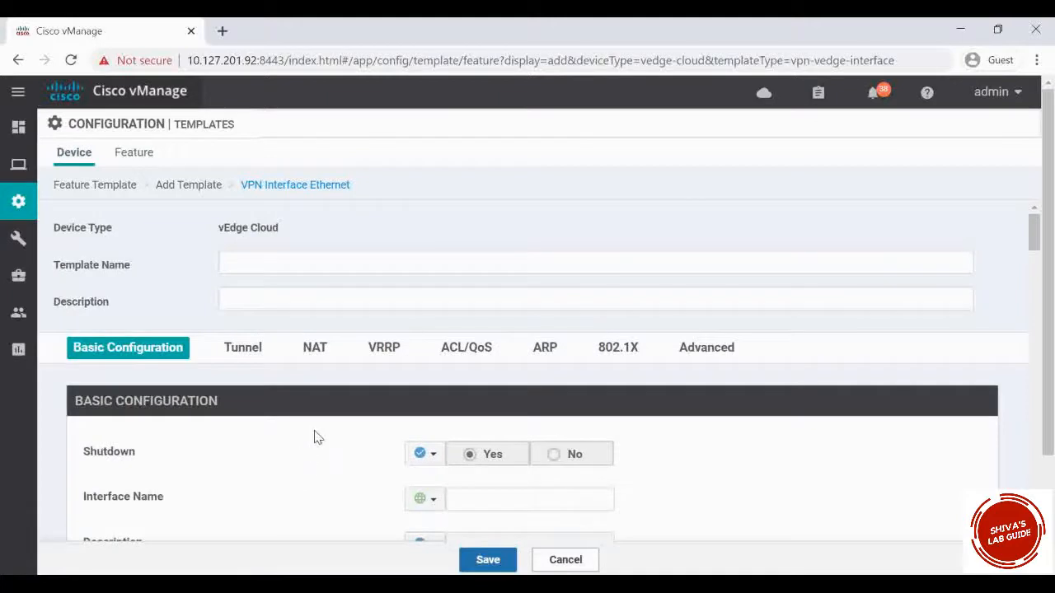
# Name and describe the template 1-wan-vpn512-interface, set Shutdown No, interface eth0 and static IPv4 variable vpn512_if_ipv4_address, and save it
pyautogui.click(295, 265)
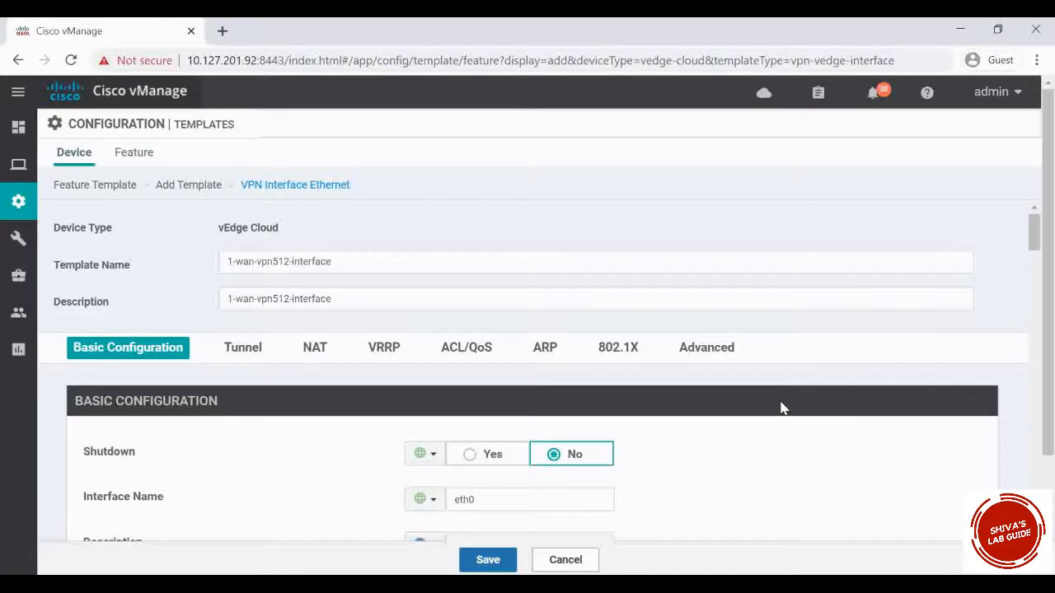
pyautogui.scroll(-2, 782, 408)
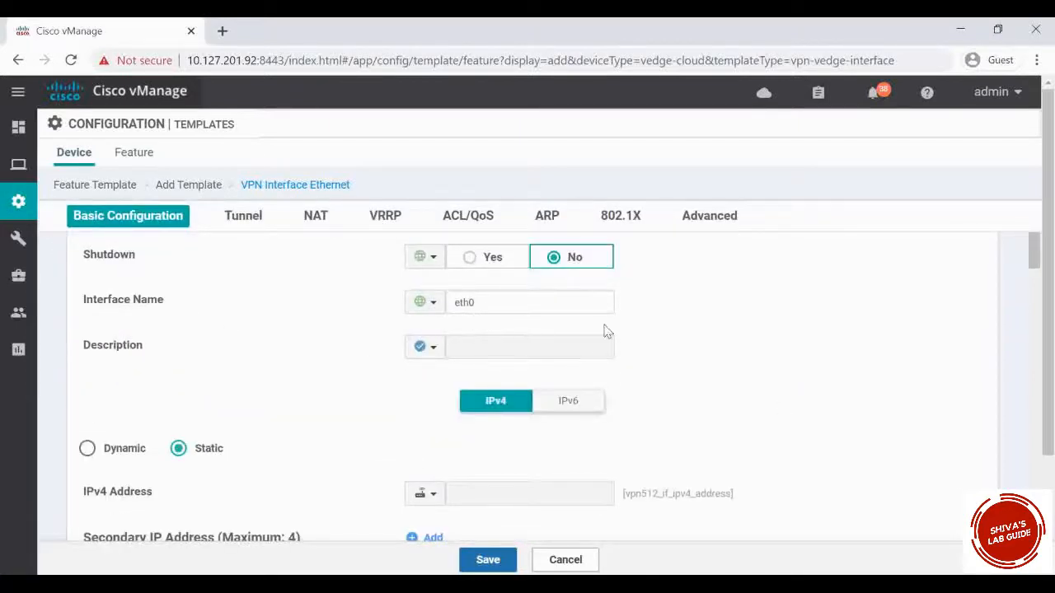
pyautogui.scroll(-1, 754, 355)
pyautogui.scroll(-1, 757, 356)
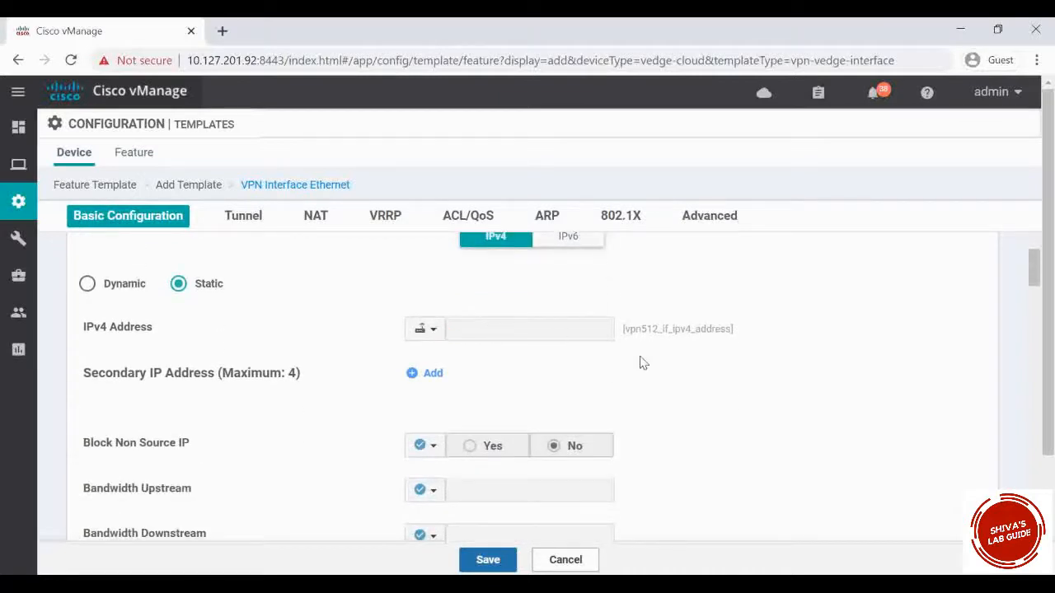
pyautogui.scroll(-5, 664, 382)
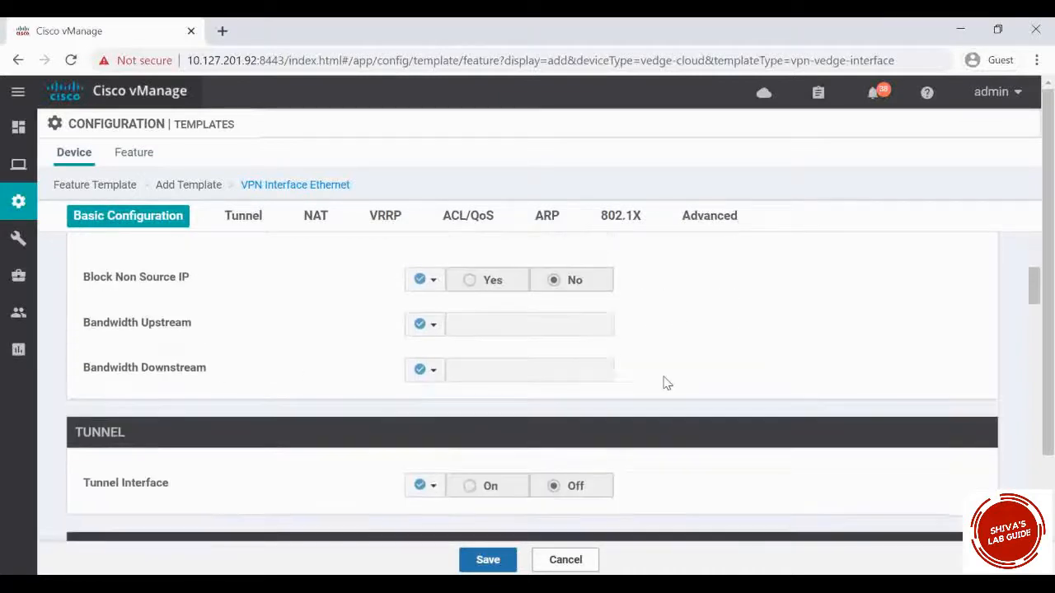
pyautogui.scroll(-10, 668, 383)
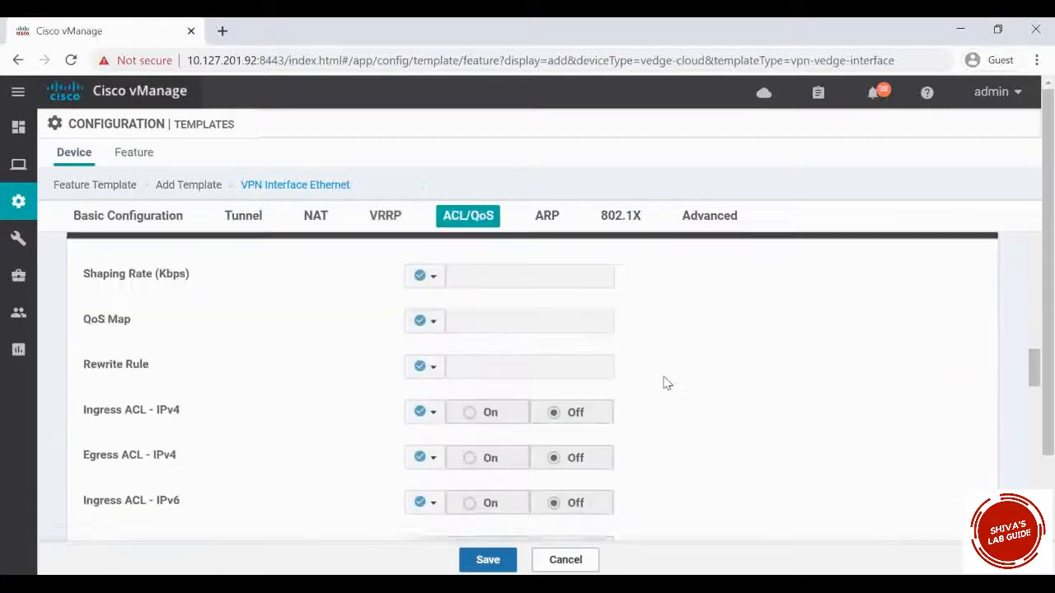
pyautogui.scroll(-10, 667, 383)
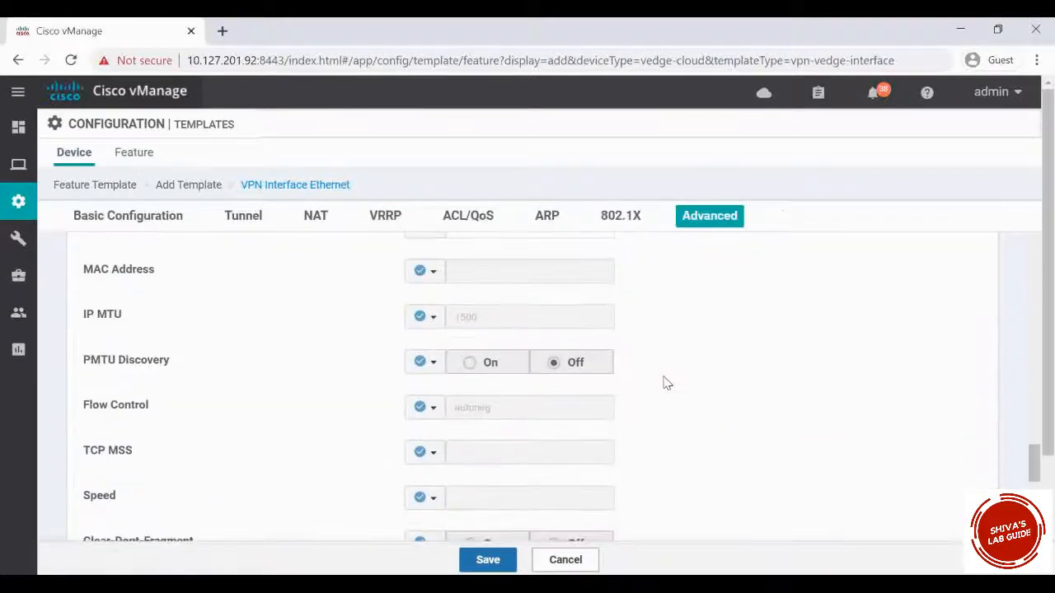
pyautogui.click(487, 559)
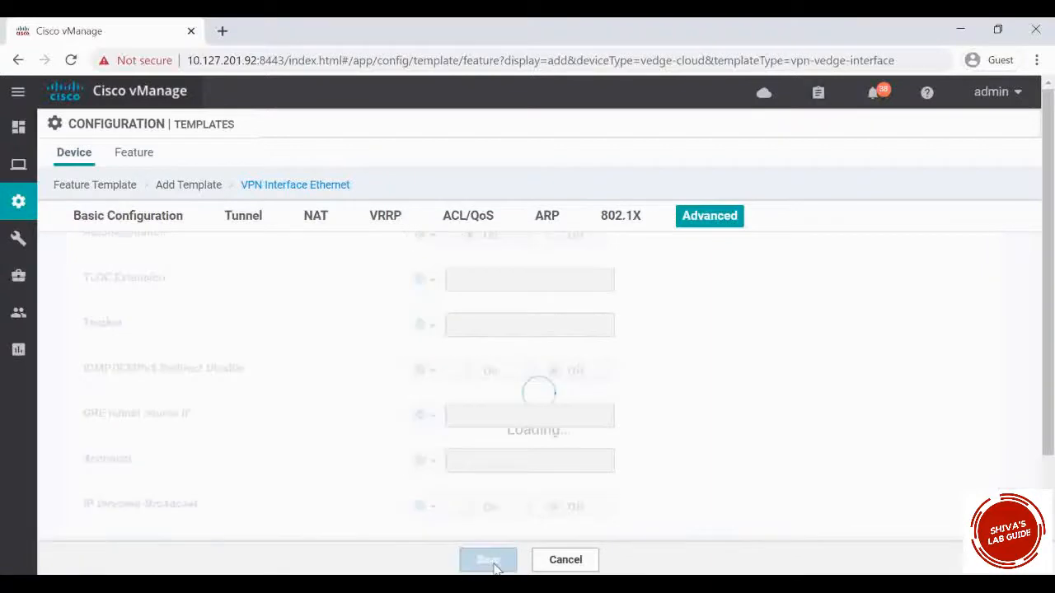
# Add one Service VPN to the device template
pyautogui.scroll(-8, 170, 499)
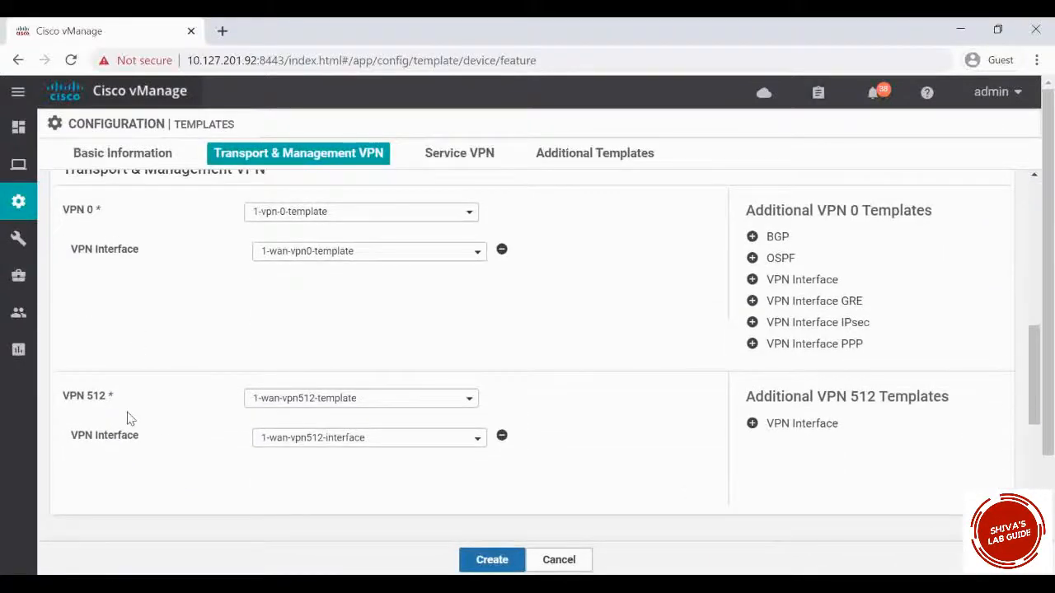
pyautogui.scroll(1, 162, 388)
pyautogui.scroll(-3, 160, 459)
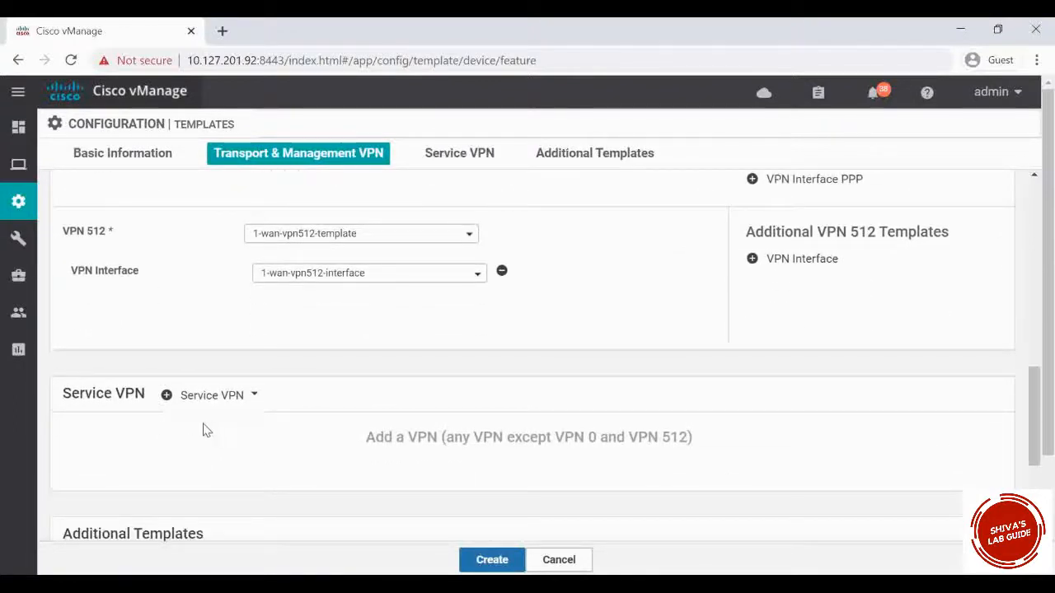
pyautogui.click(169, 396)
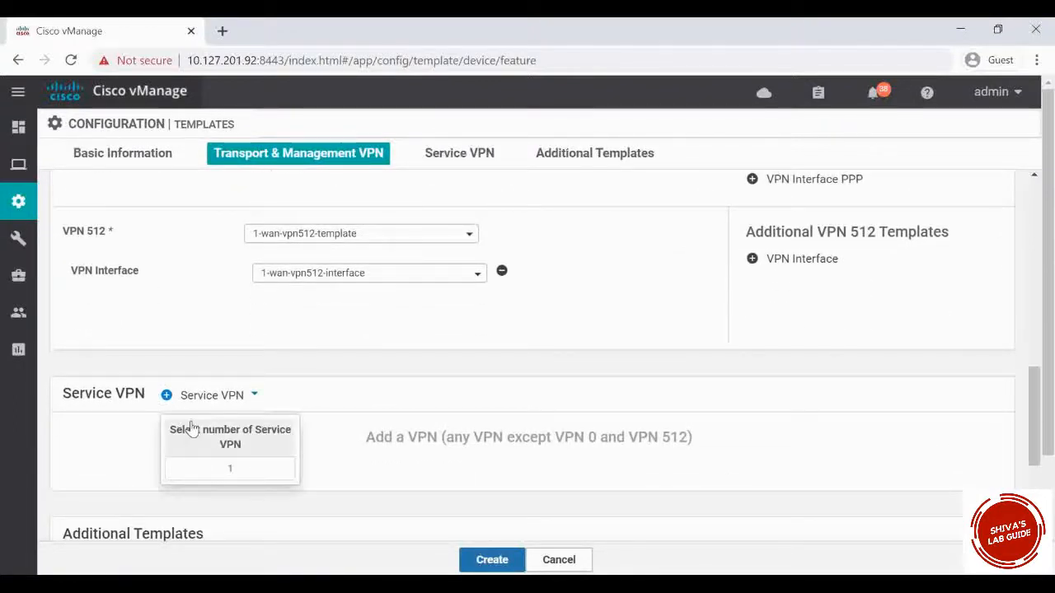
pyautogui.click(238, 468)
pyautogui.press('Return')
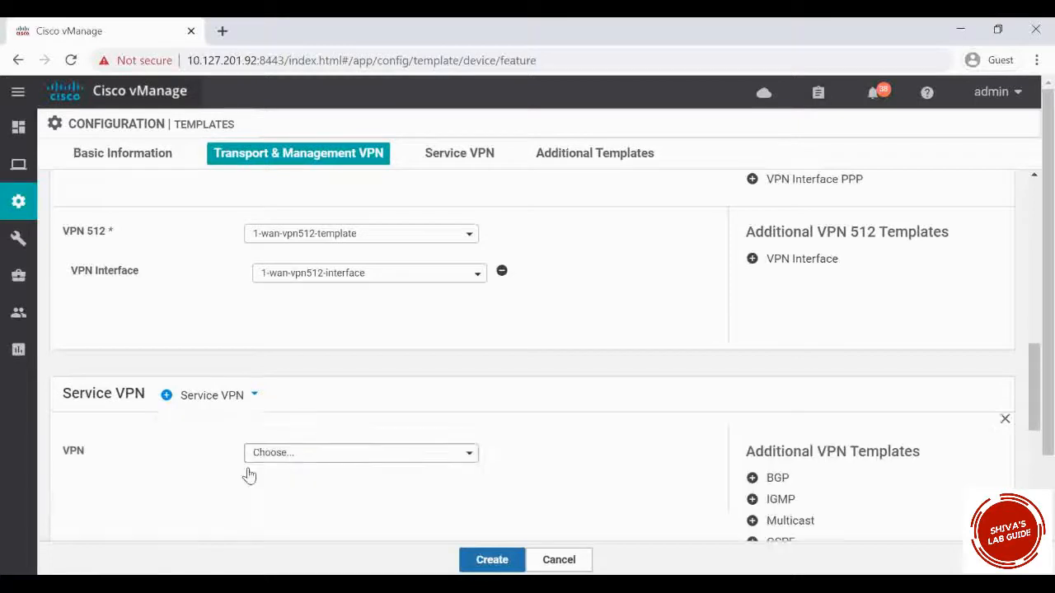
# Create a new VPN template for the service VPN, with 1-wan-vpn10-template as name and description and VPN set to 10
pyautogui.scroll(-2, 247, 473)
pyautogui.click(387, 311)
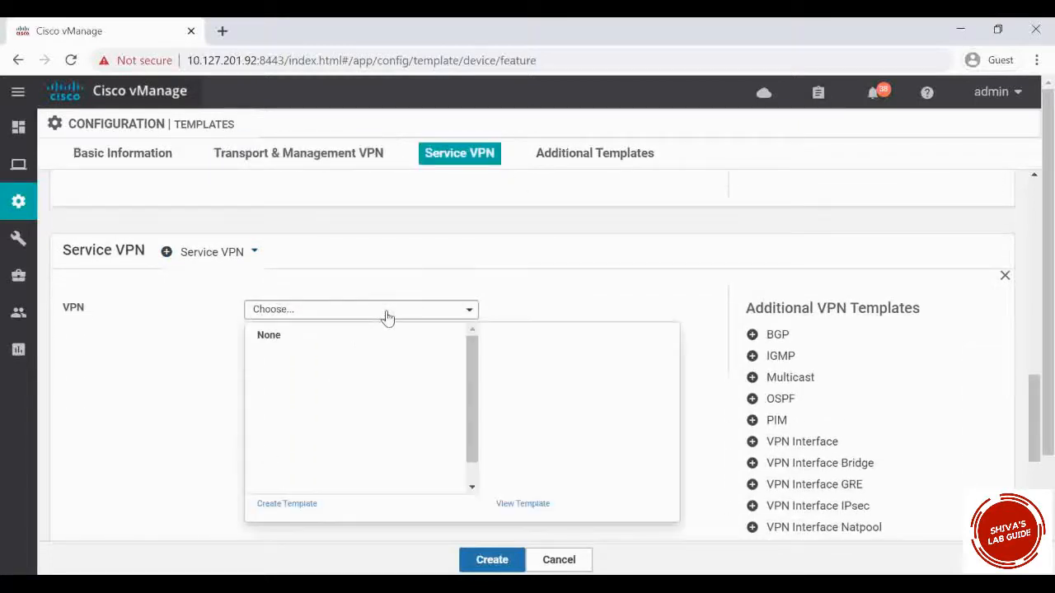
pyautogui.click(290, 503)
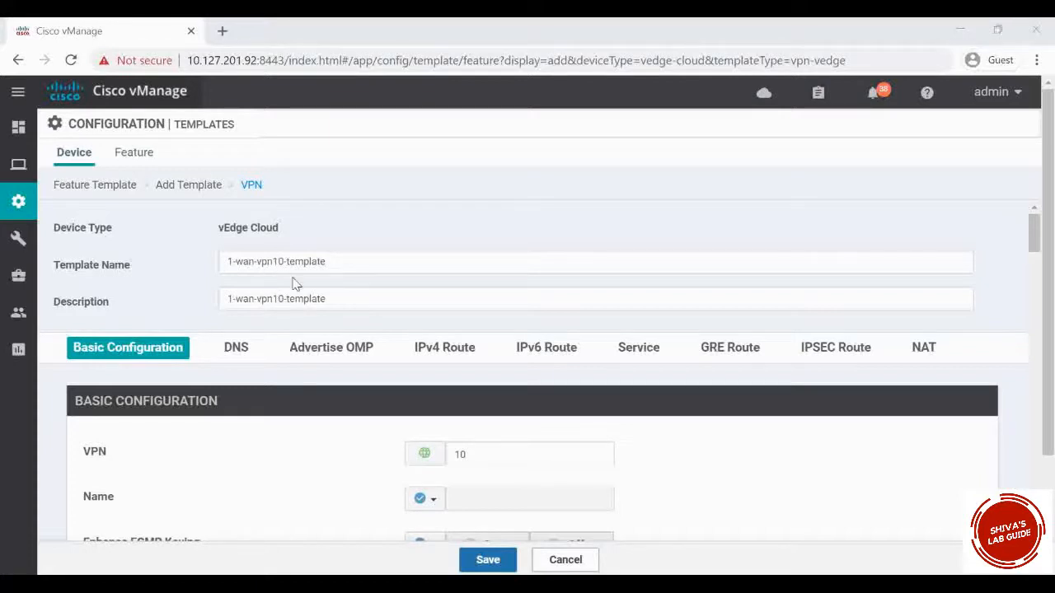
# Examine the VPN 10 template's basic, DNS and Advertise OMP settings, covering both the IPv4 and IPv6 protocols
pyautogui.scroll(-1, 279, 357)
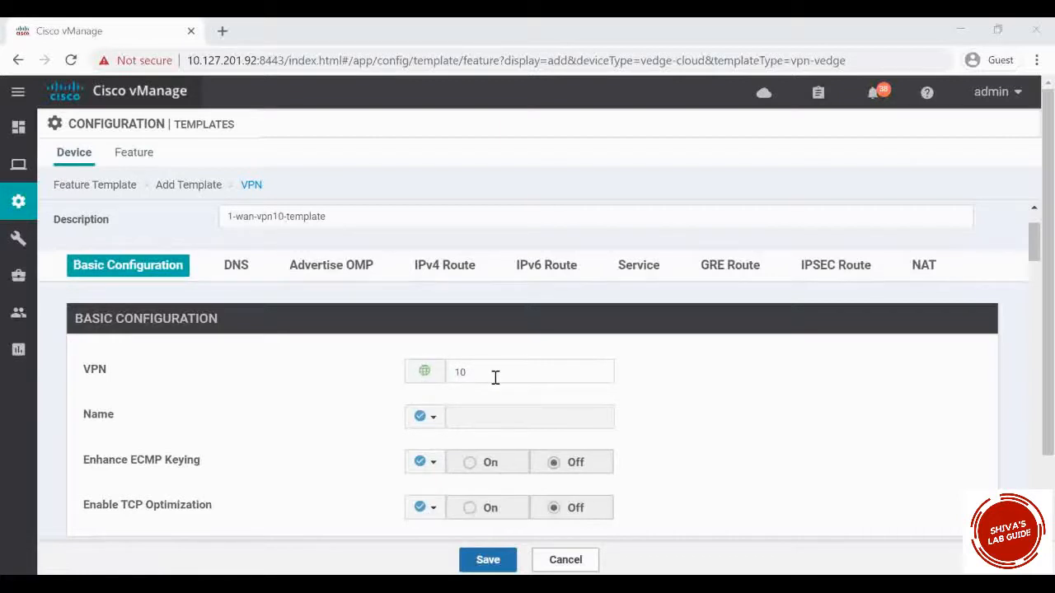
pyautogui.scroll(-5, 496, 378)
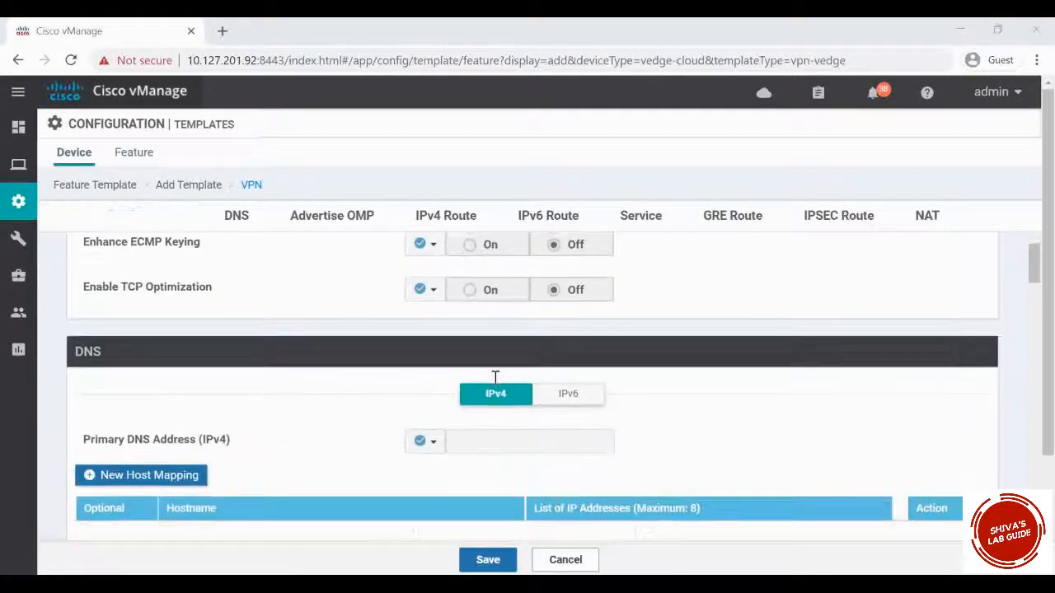
pyautogui.scroll(-4, 496, 377)
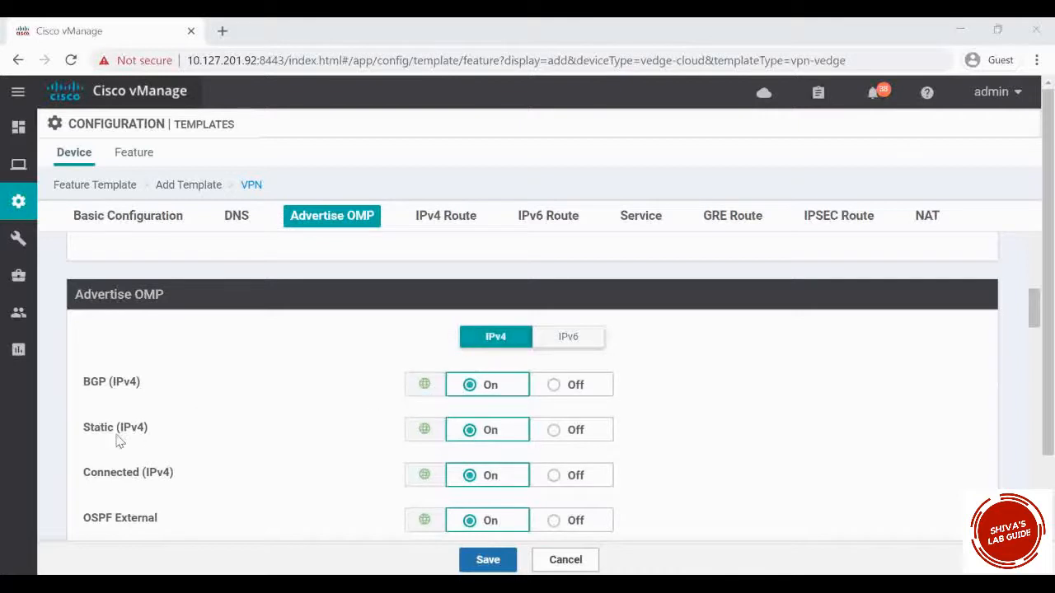
pyautogui.scroll(-1, 371, 410)
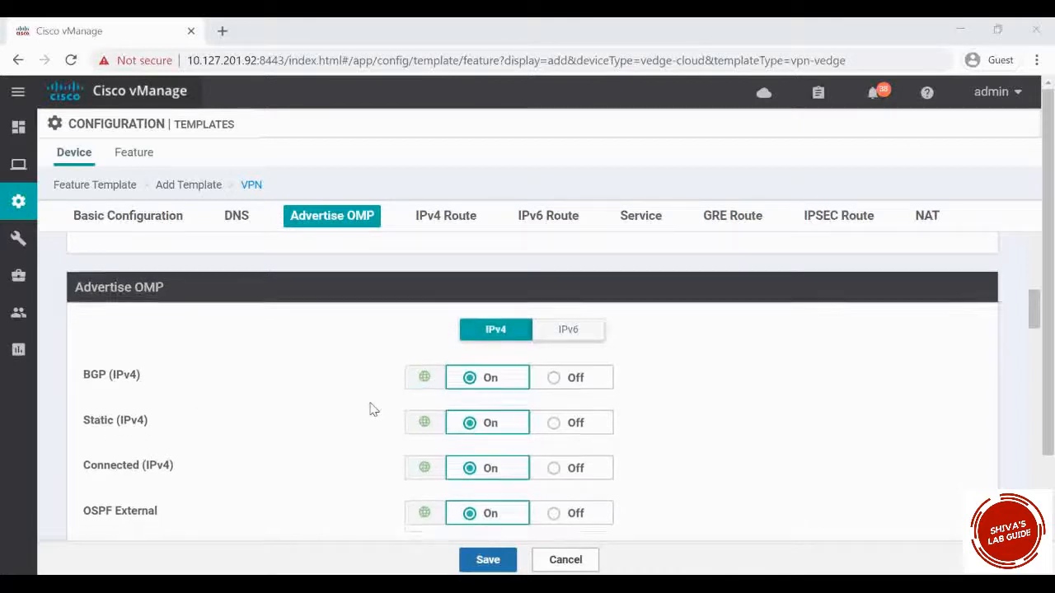
pyautogui.scroll(-2, 370, 409)
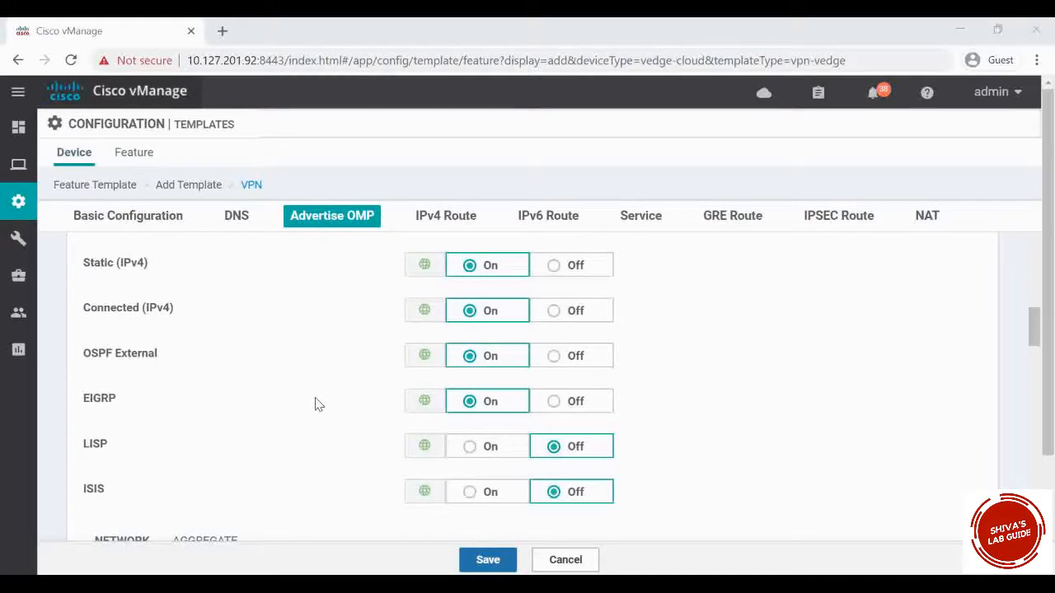
pyautogui.scroll(1, 318, 403)
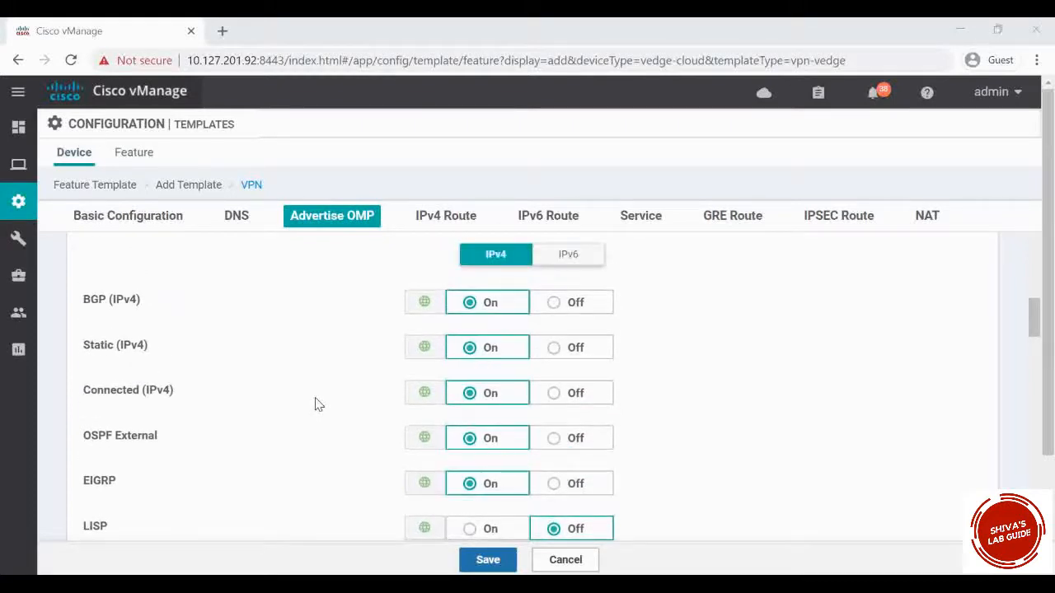
pyautogui.scroll(1, 318, 404)
pyautogui.scroll(-2, 318, 404)
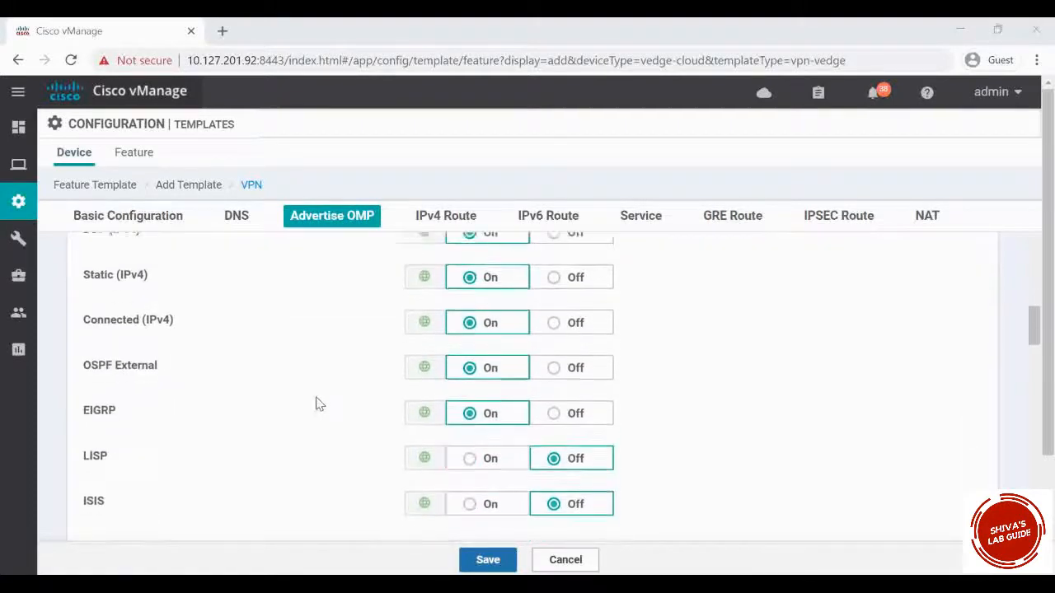
pyautogui.scroll(3, 318, 403)
pyautogui.click(567, 418)
pyautogui.scroll(-2, 689, 431)
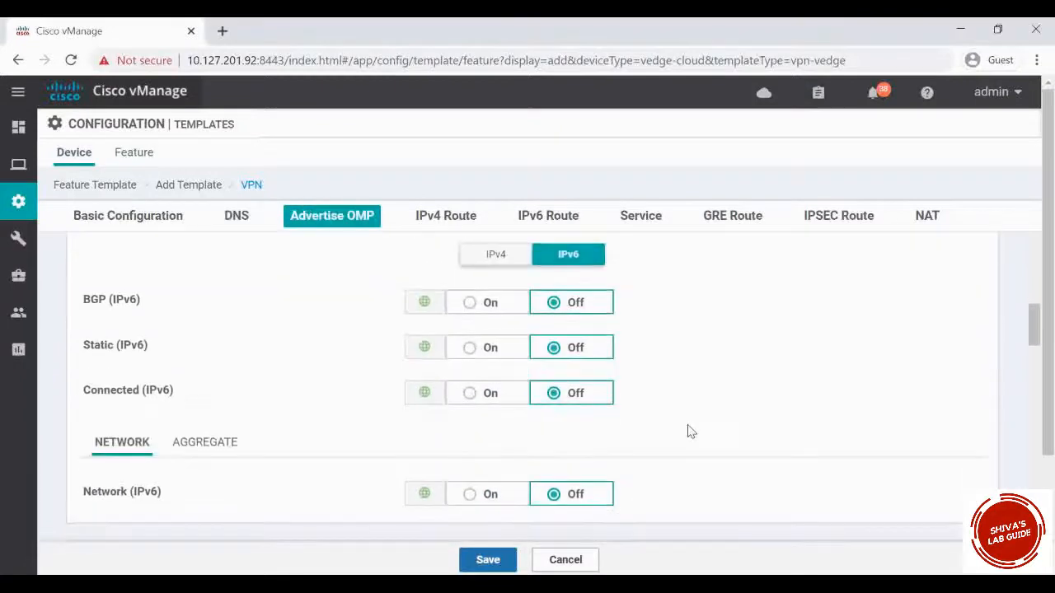
pyautogui.scroll(-1, 690, 431)
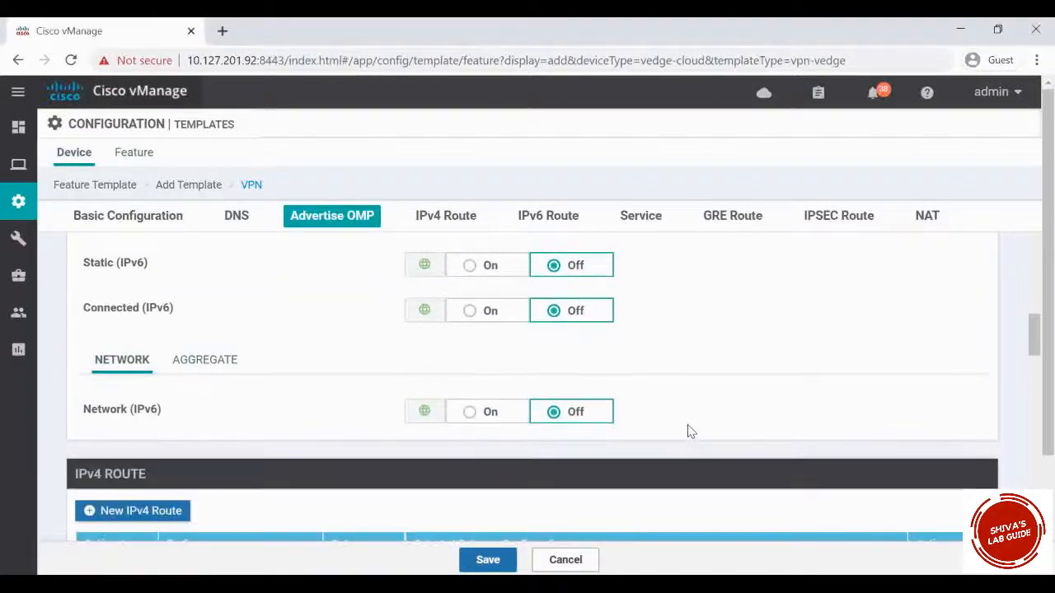
# Switch the VPN 10 template's Advertise OMP settings back to IPv4, check them and save the template
pyautogui.scroll(2, 690, 431)
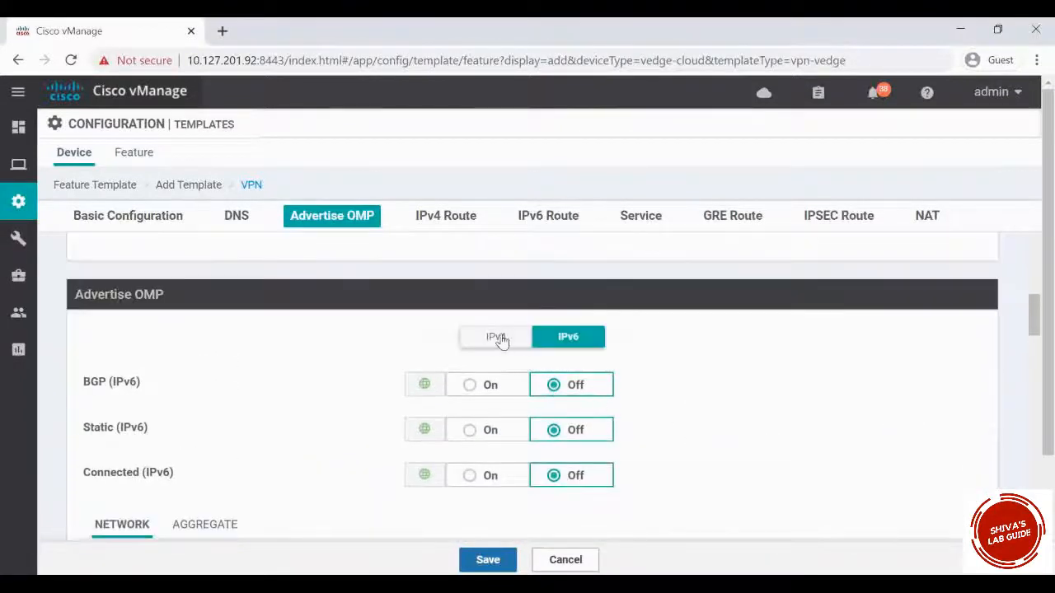
pyautogui.click(499, 337)
pyautogui.scroll(-5, 669, 434)
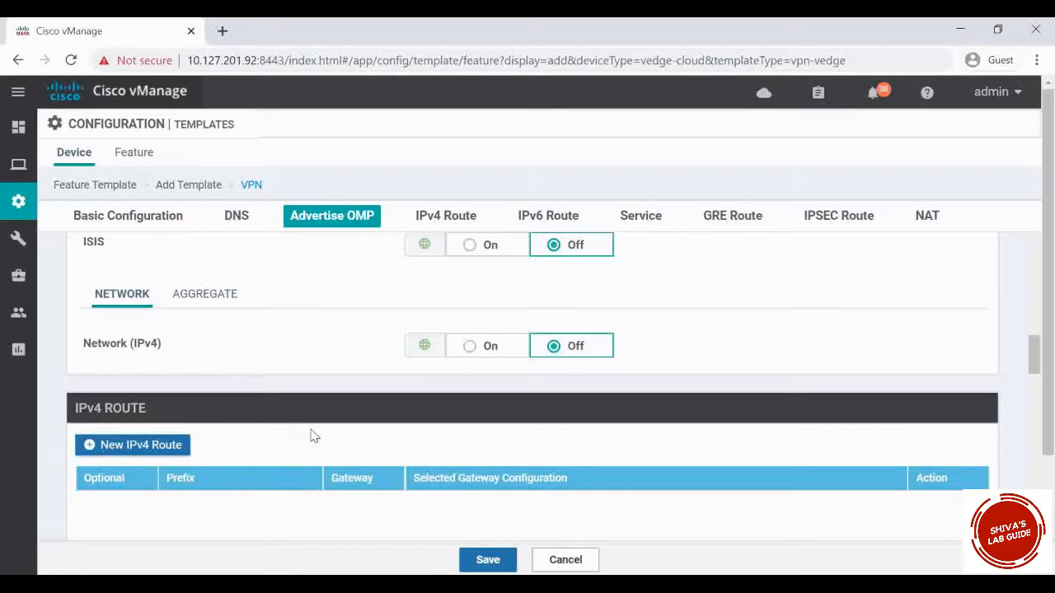
pyautogui.click(488, 560)
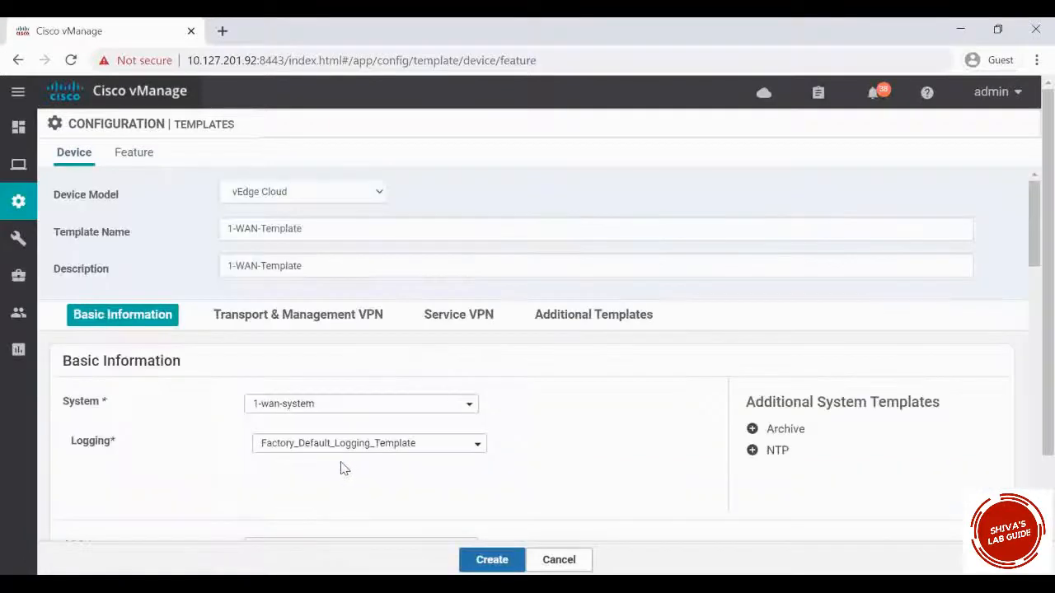
# Add a VPN Interface to the Service VPN and start creating a new template for it
pyautogui.scroll(-8, 330, 472)
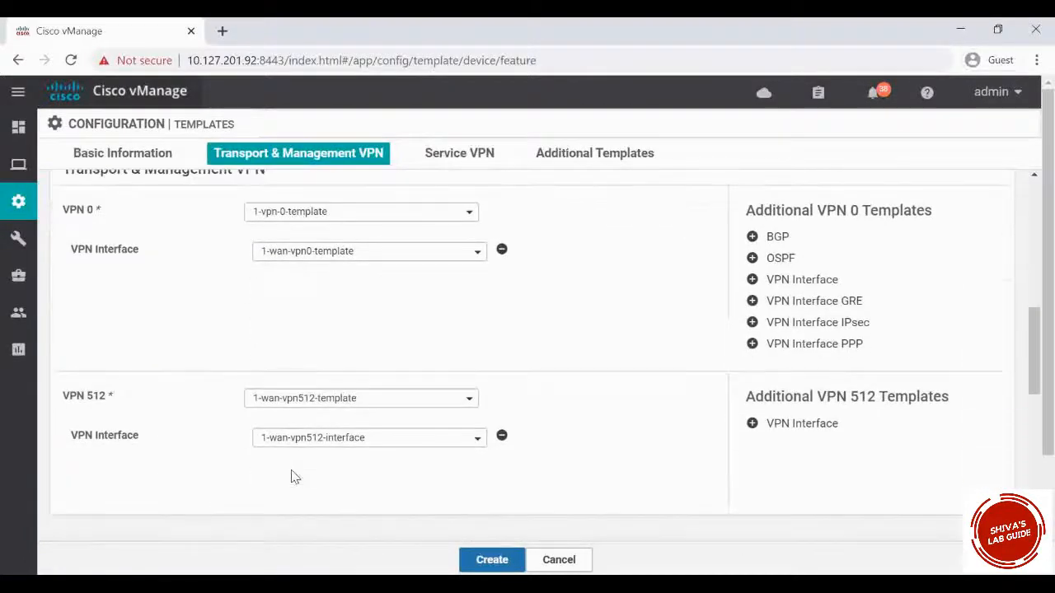
pyautogui.scroll(-5, 294, 477)
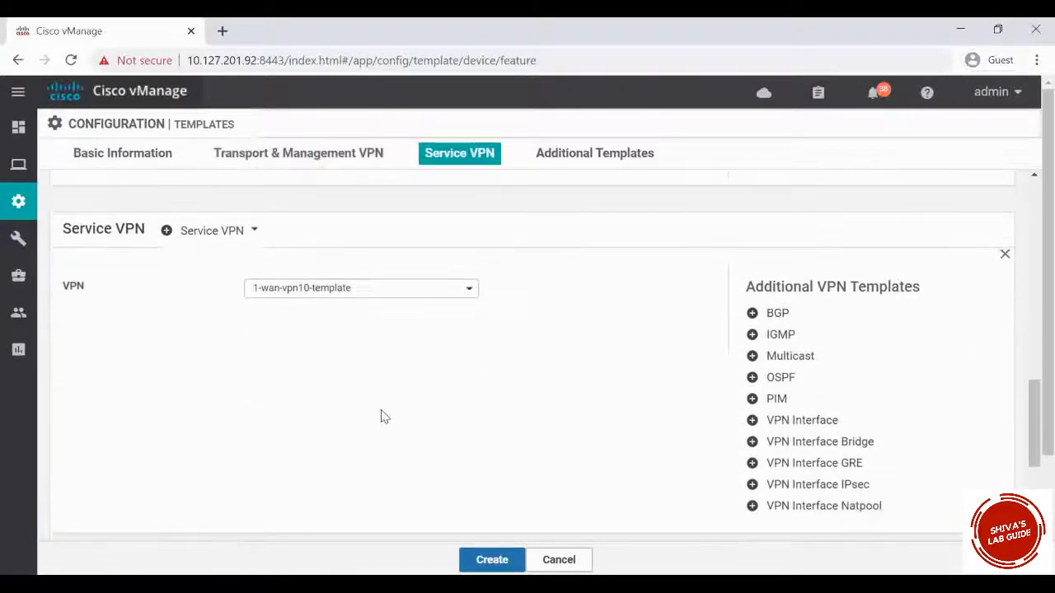
pyautogui.click(799, 422)
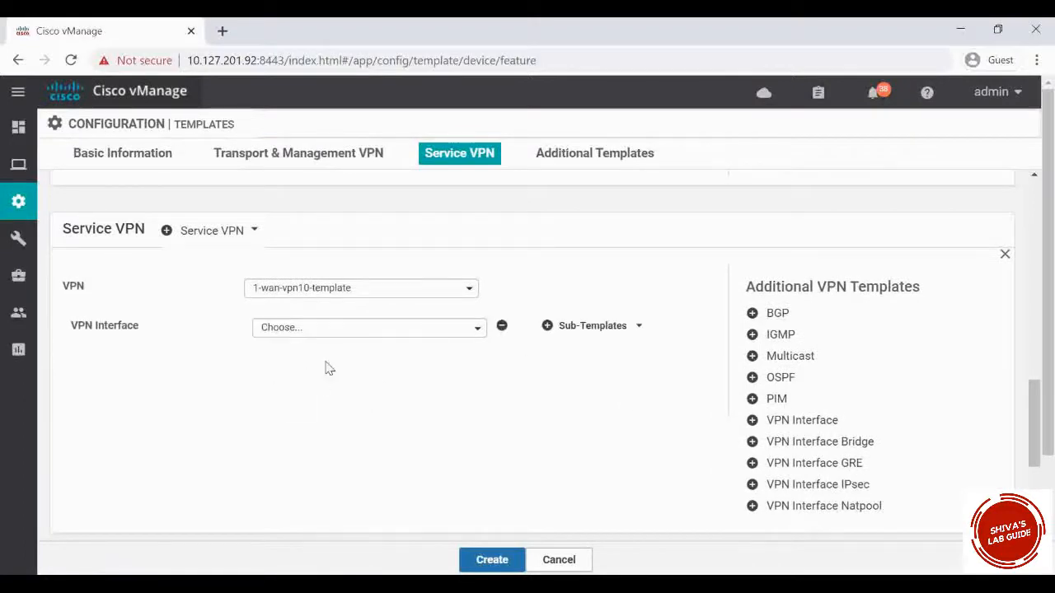
pyautogui.click(477, 333)
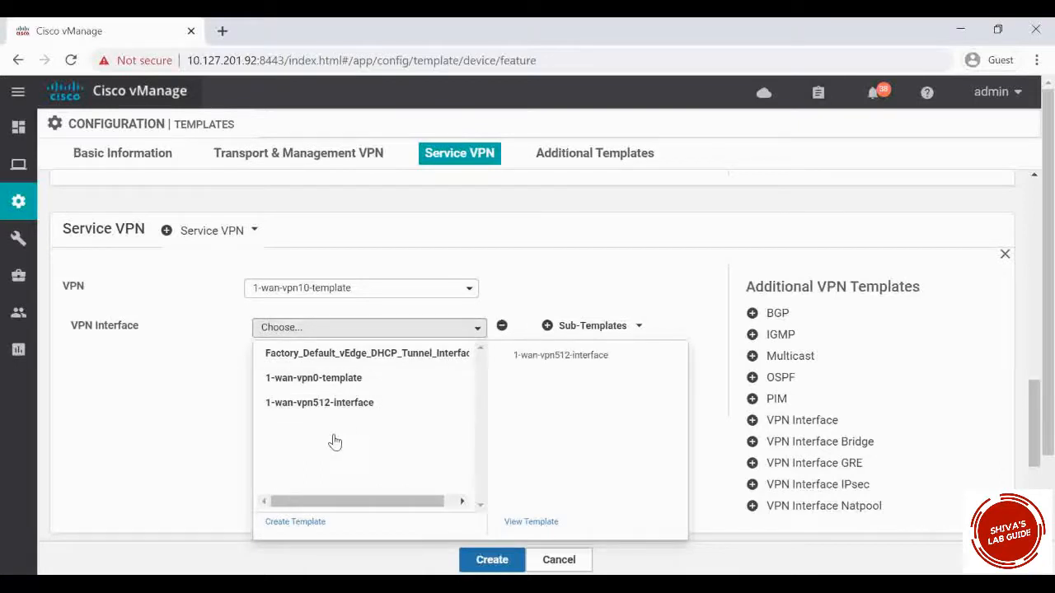
pyautogui.click(295, 522)
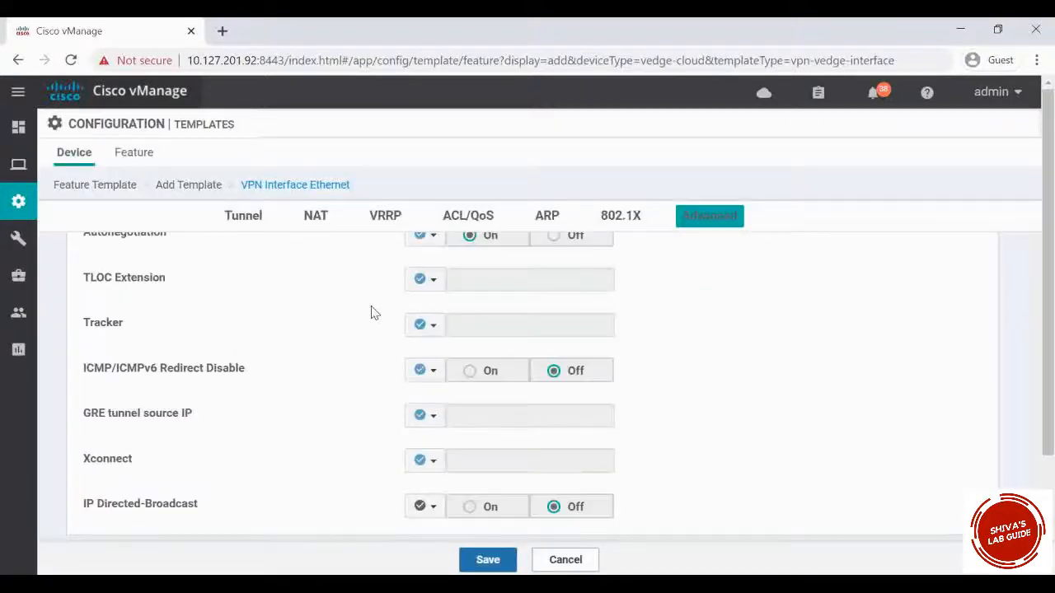
# Enter 1-wan-vpn10-interface-template as name and description, set Shutdown to No and the interface name to ge0/1
pyautogui.click(302, 260)
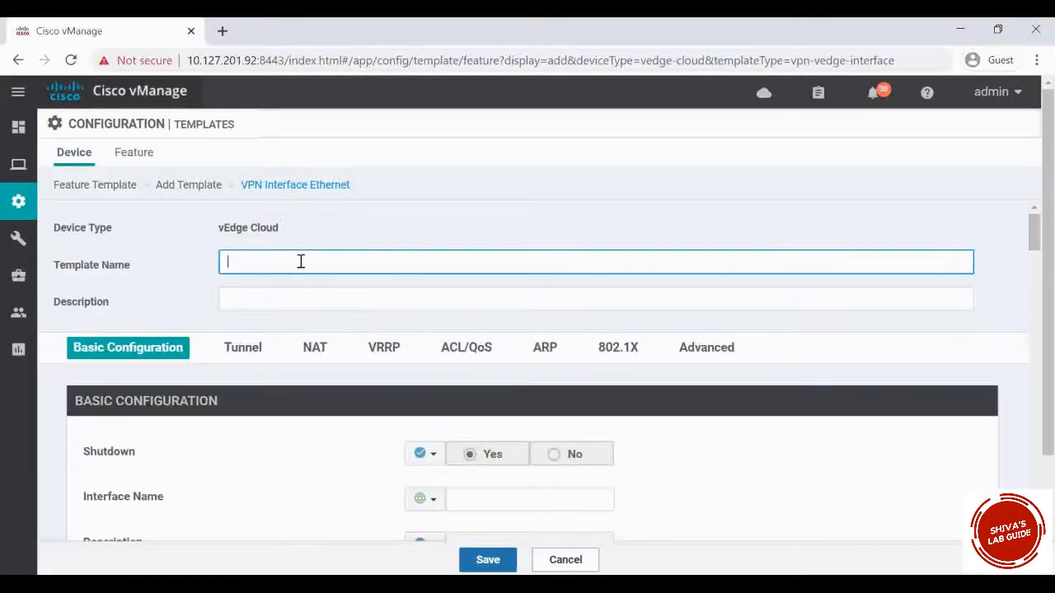
pyautogui.moveTo(18, 238)
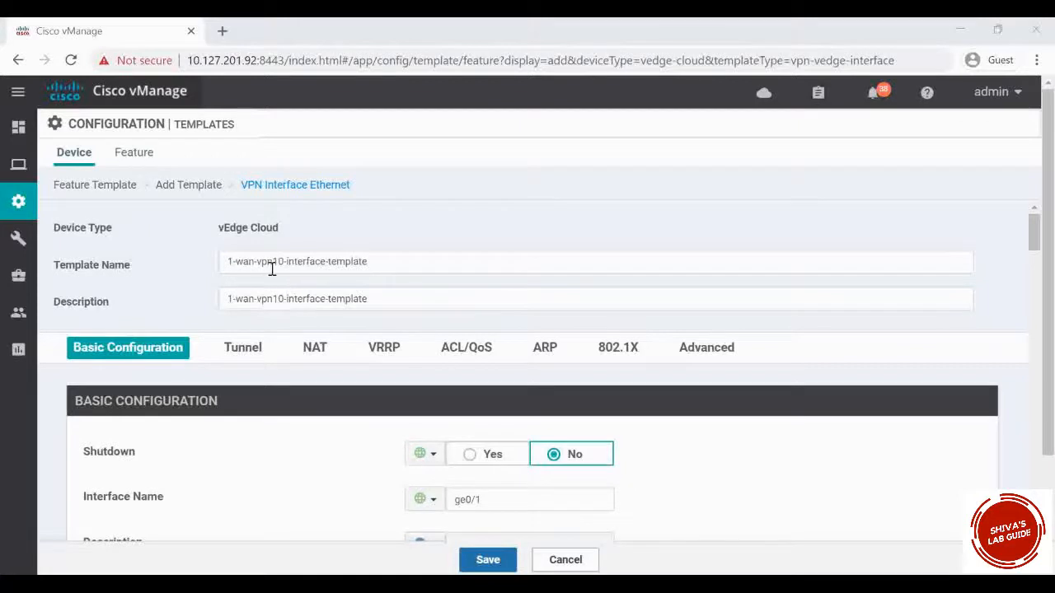
pyautogui.scroll(-3, 271, 272)
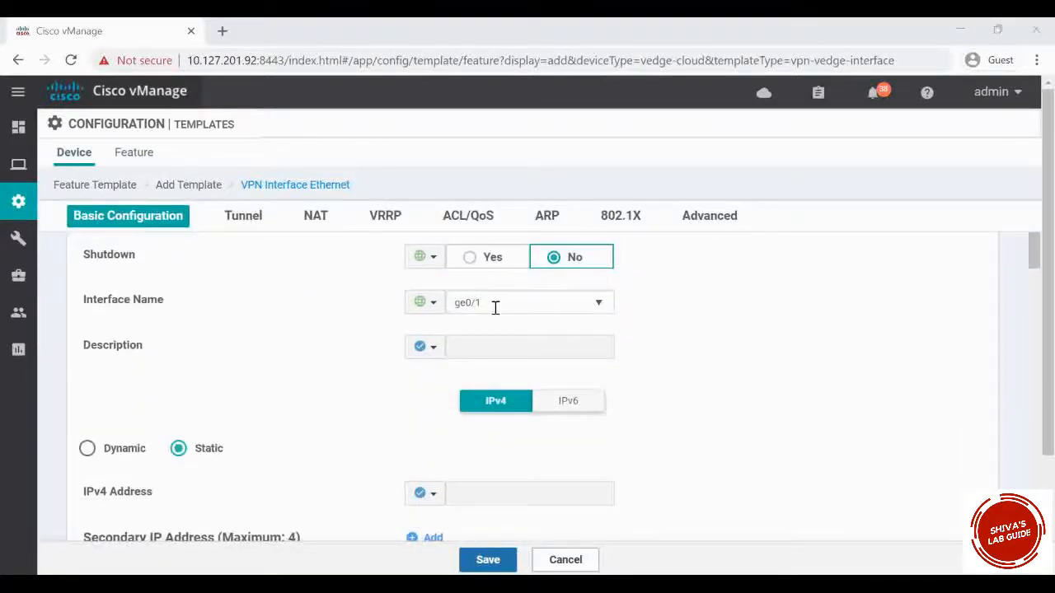
# Make the static IPv4 address device specific with the key vpn10_if_ipv4_address
pyautogui.scroll(-2, 478, 333)
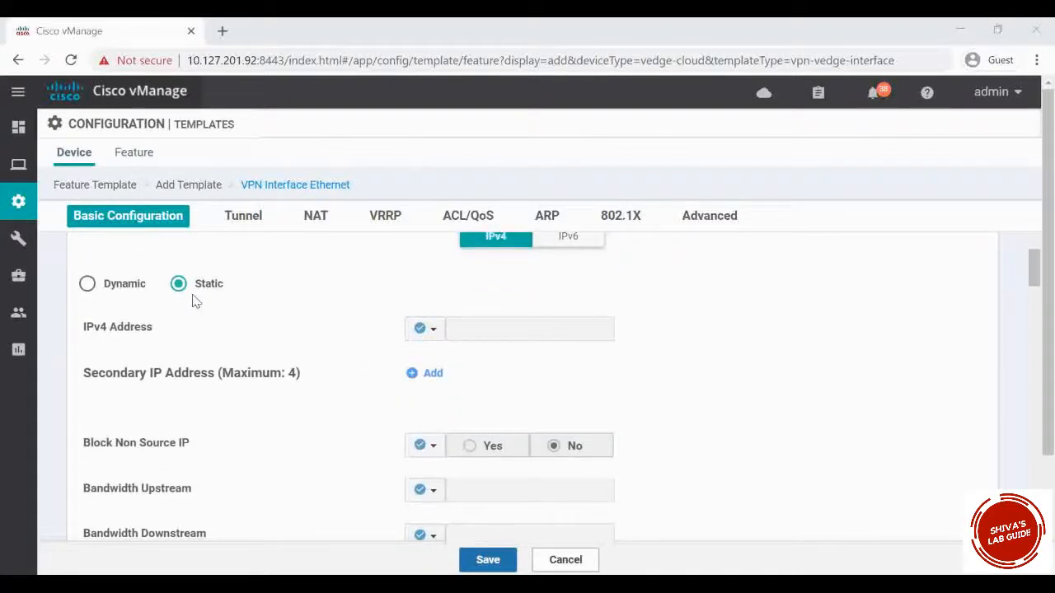
pyautogui.click(425, 329)
pyautogui.moveTo(502, 384)
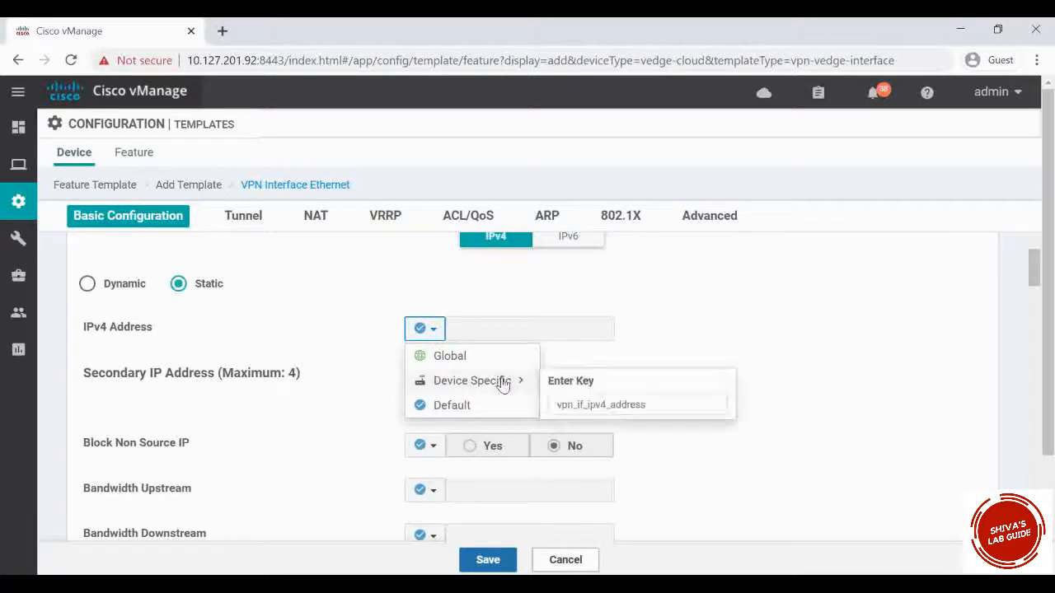
pyautogui.click(574, 403)
pyautogui.write('10')
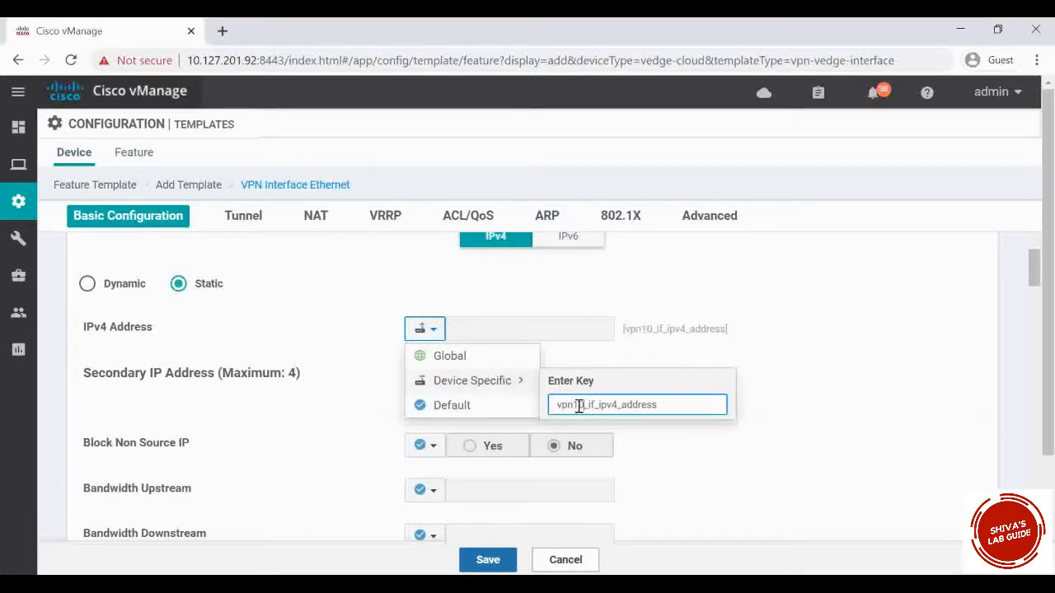
pyautogui.click(689, 356)
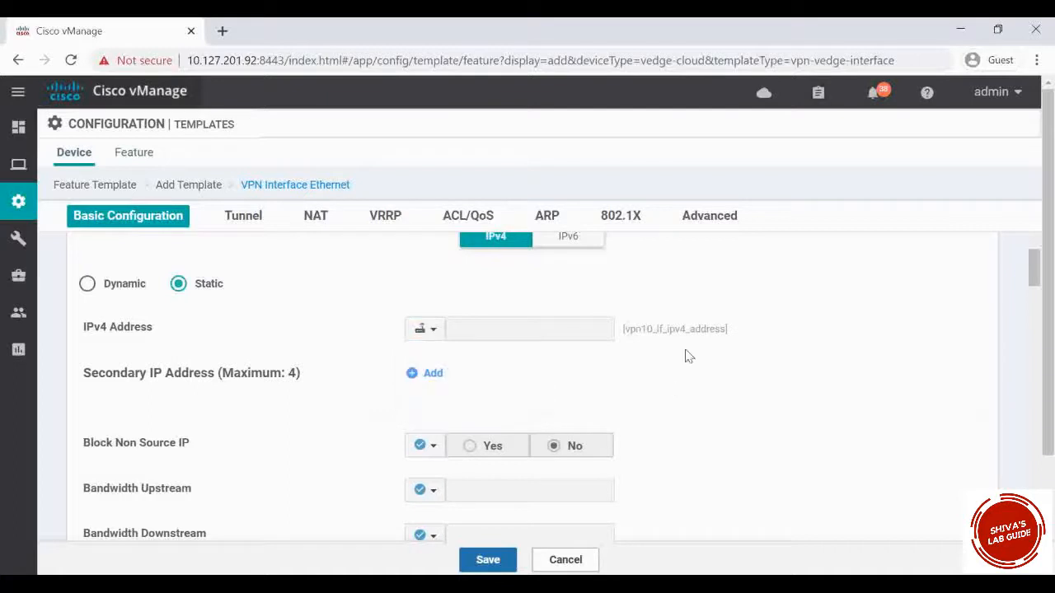
# Review the interface template's Tunnel, NAT, VRRP, ACL/QoS, 802.1X and Advanced settings and save the template
pyautogui.scroll(-6, 587, 420)
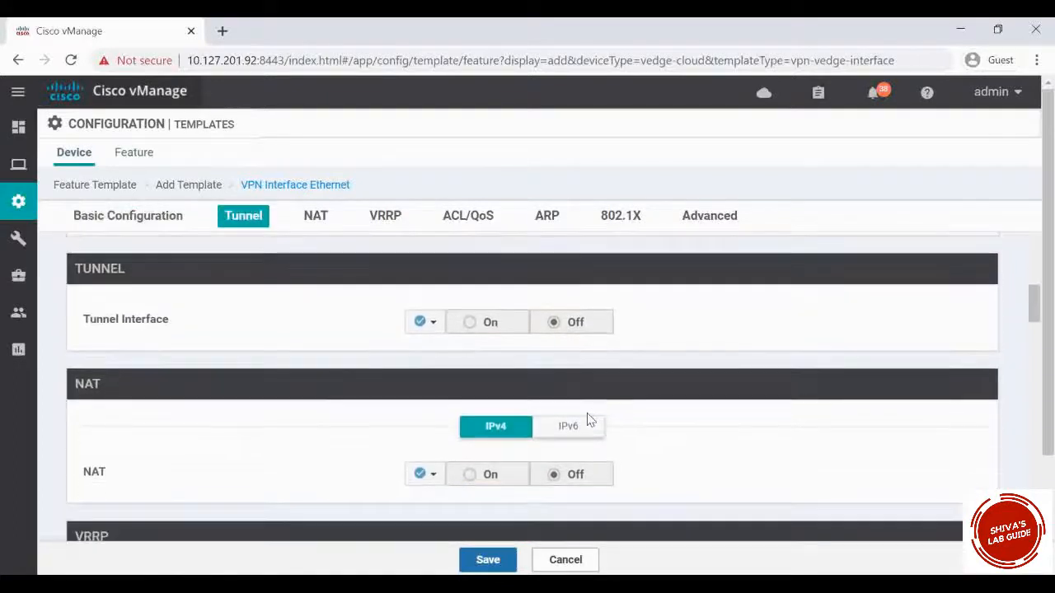
pyautogui.scroll(-1, 587, 420)
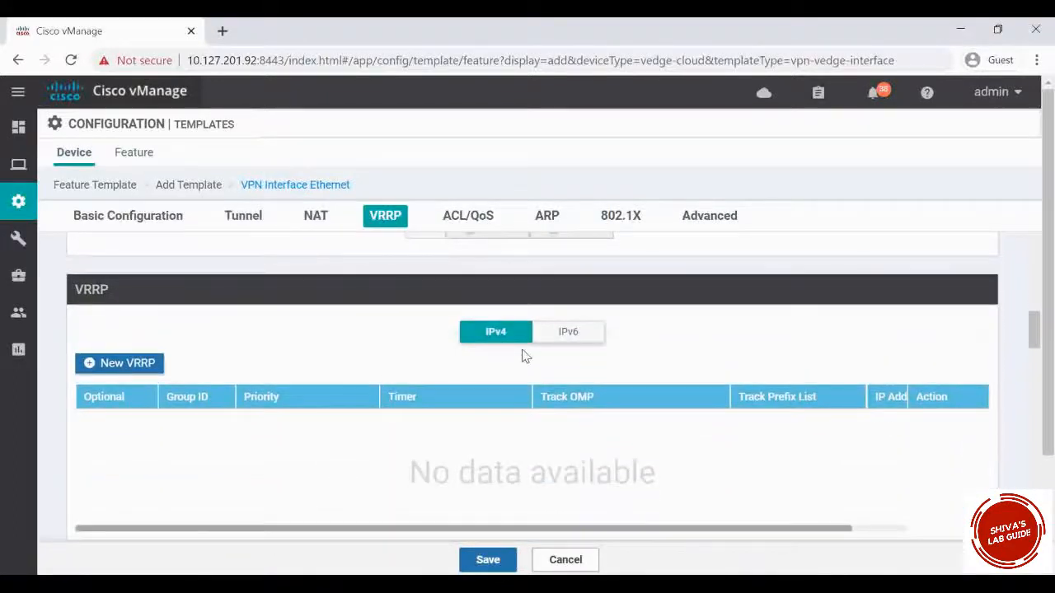
pyautogui.scroll(-6, 441, 399)
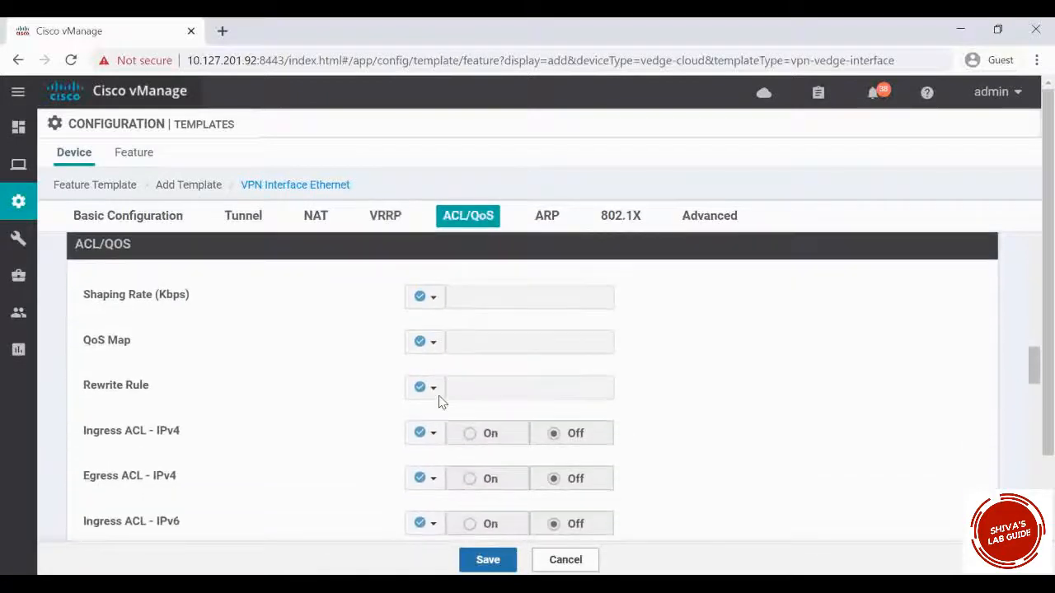
pyautogui.scroll(-8, 439, 401)
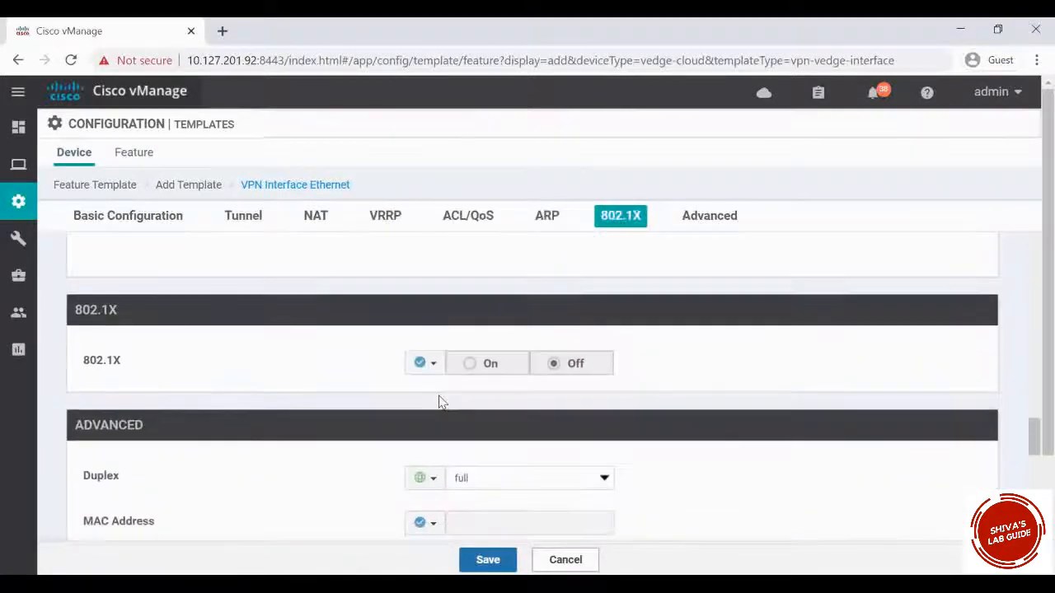
pyautogui.scroll(-6, 365, 454)
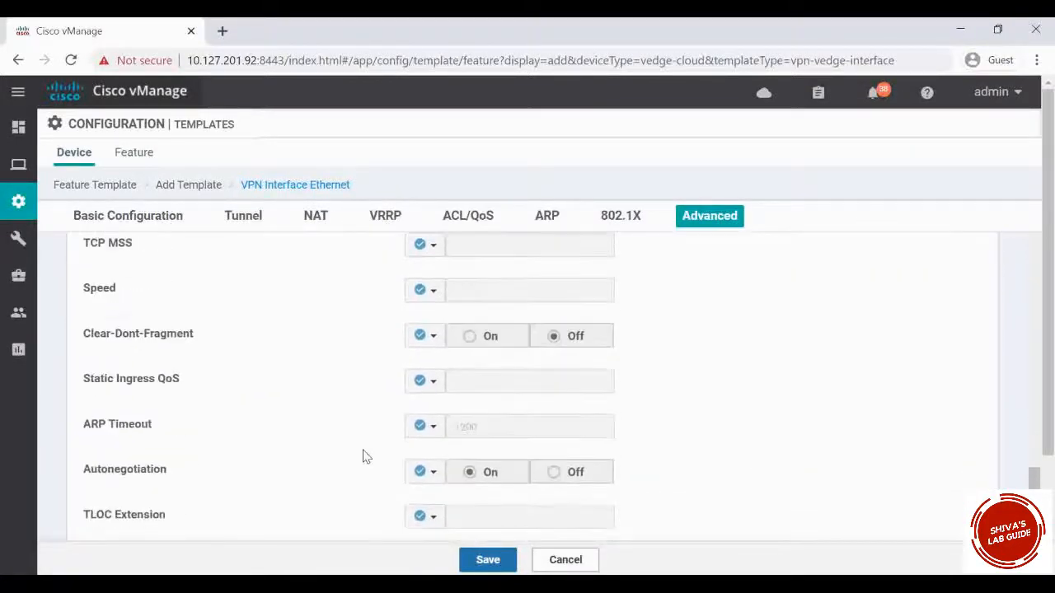
pyautogui.scroll(-1, 365, 454)
pyautogui.click(486, 560)
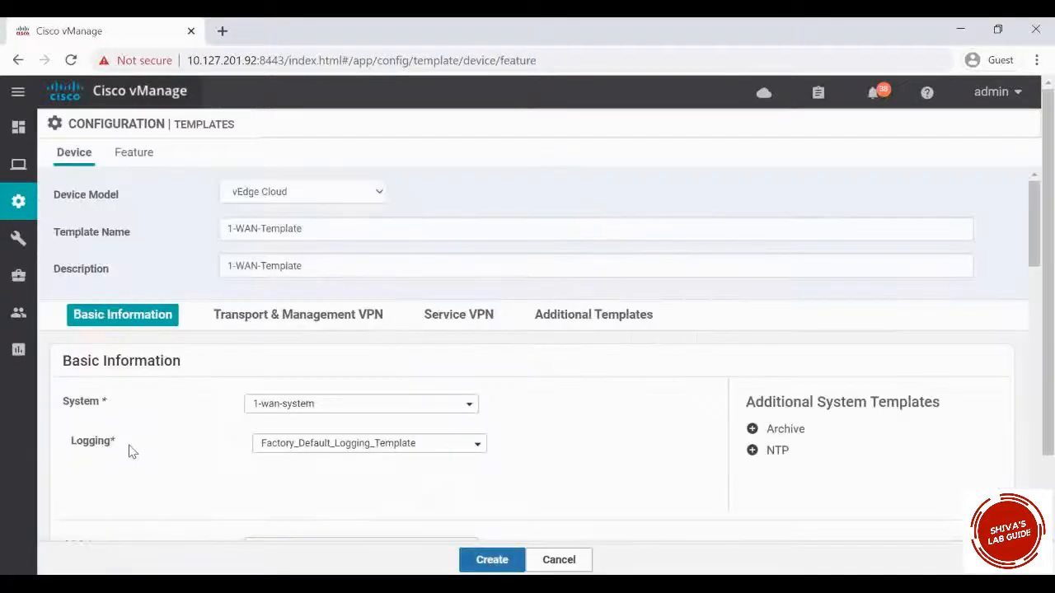
# Create the device template 1-WAN-Template after checking its Service VPN assignments, and view the list of feature templates
pyautogui.scroll(-2, 151, 456)
pyautogui.scroll(-10, 151, 457)
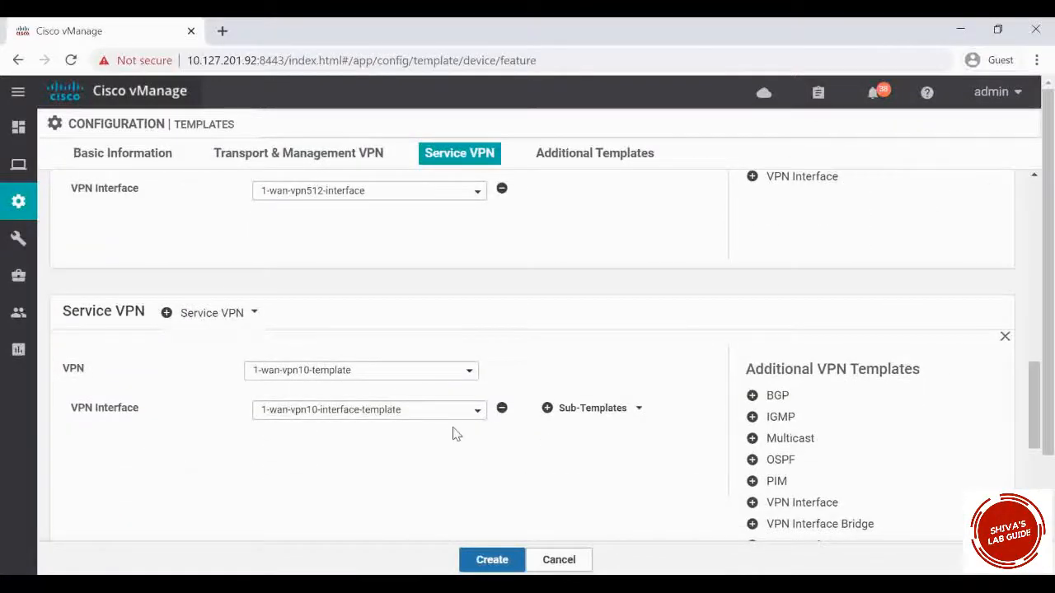
pyautogui.scroll(-5, 439, 443)
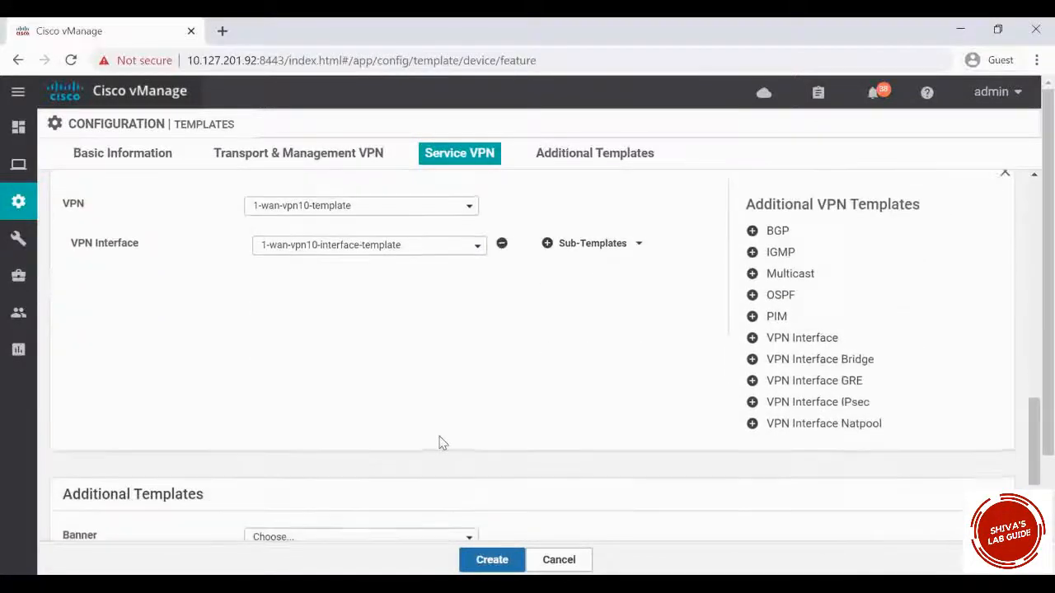
pyautogui.scroll(-1, 440, 441)
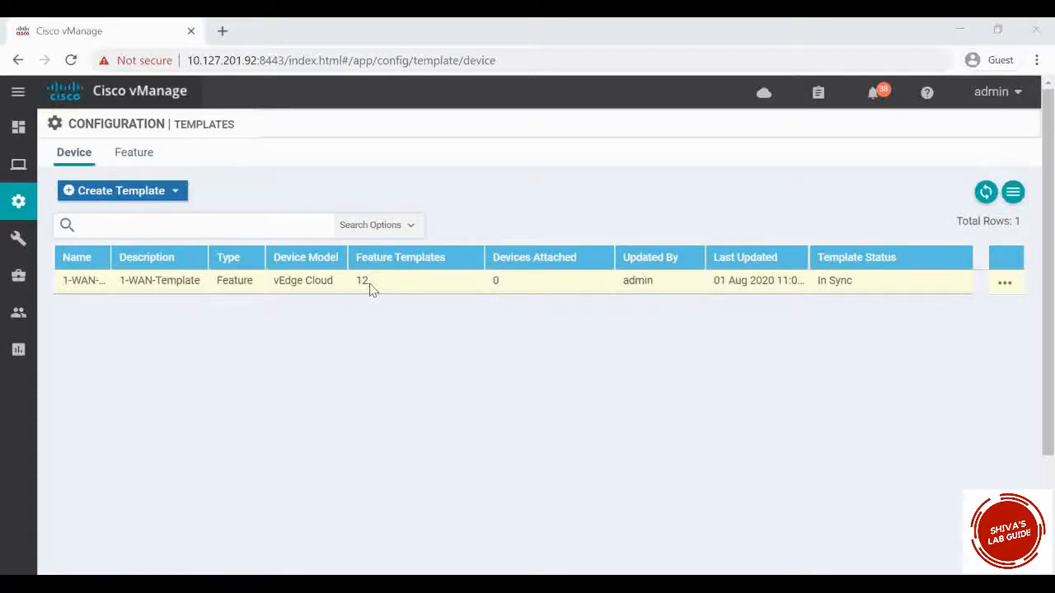
pyautogui.click(140, 156)
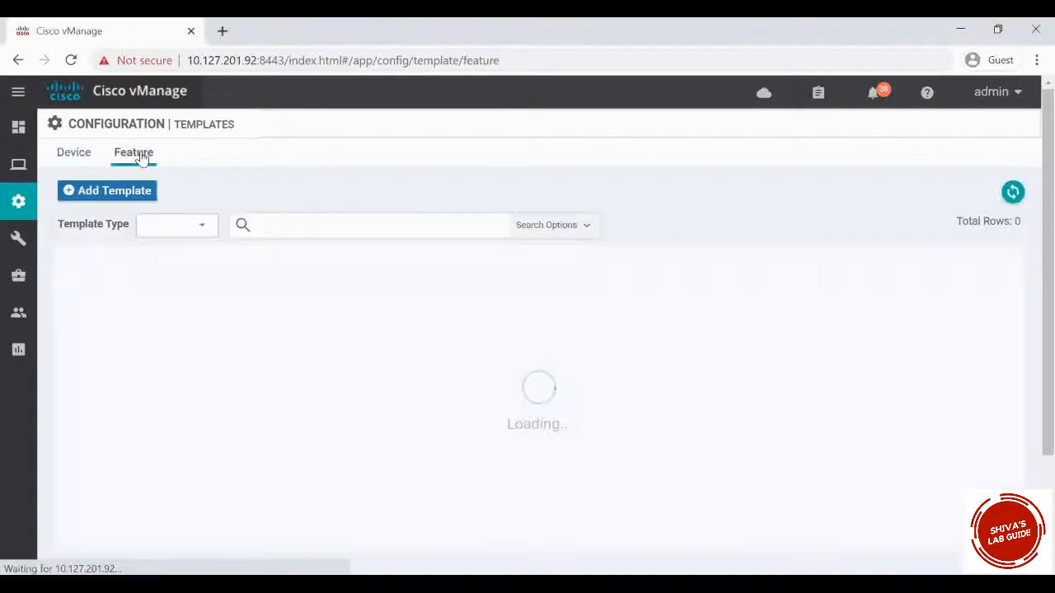
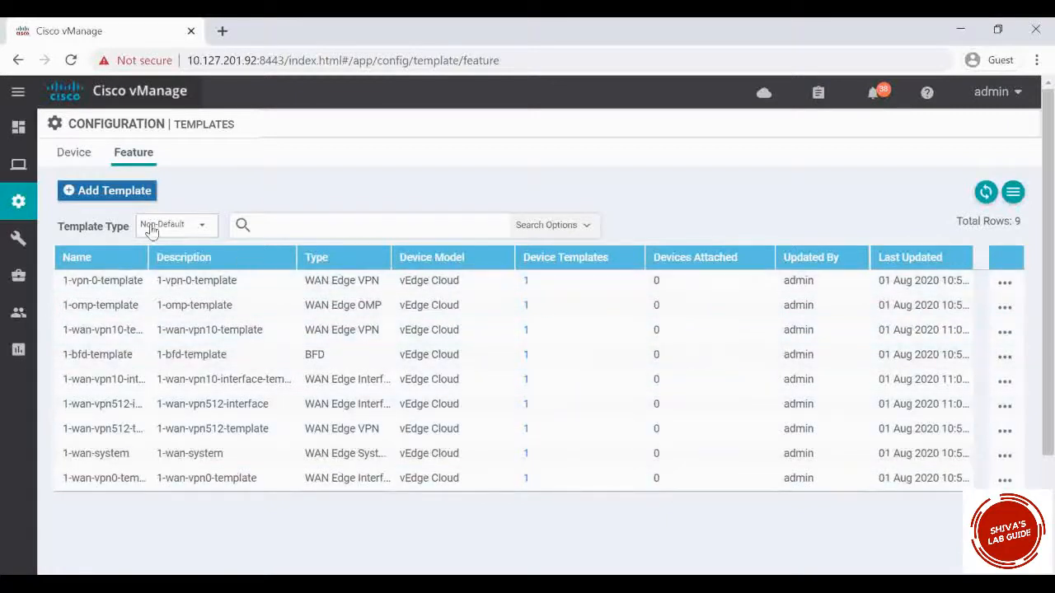
# Attach the device vedge with IP 20.20.20.1 to the device template 1-WAN-Template
pyautogui.click(78, 156)
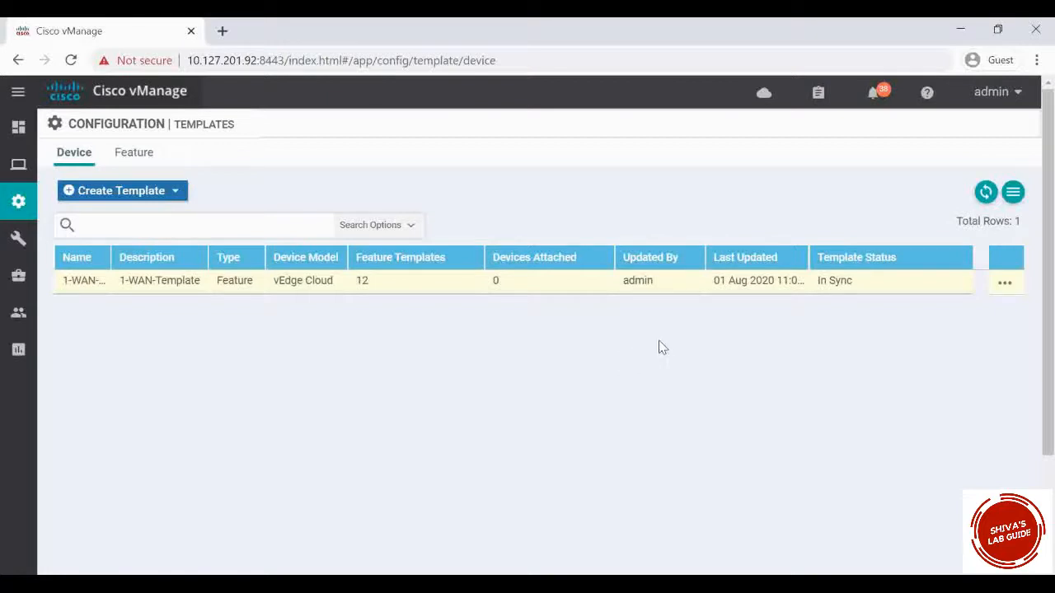
pyautogui.click(1005, 288)
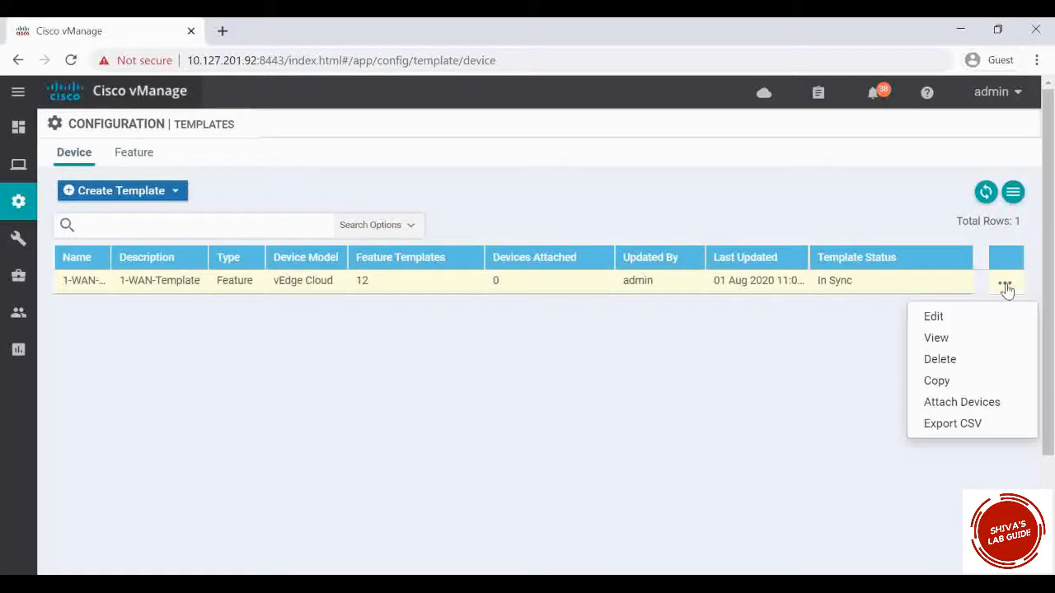
pyautogui.click(965, 402)
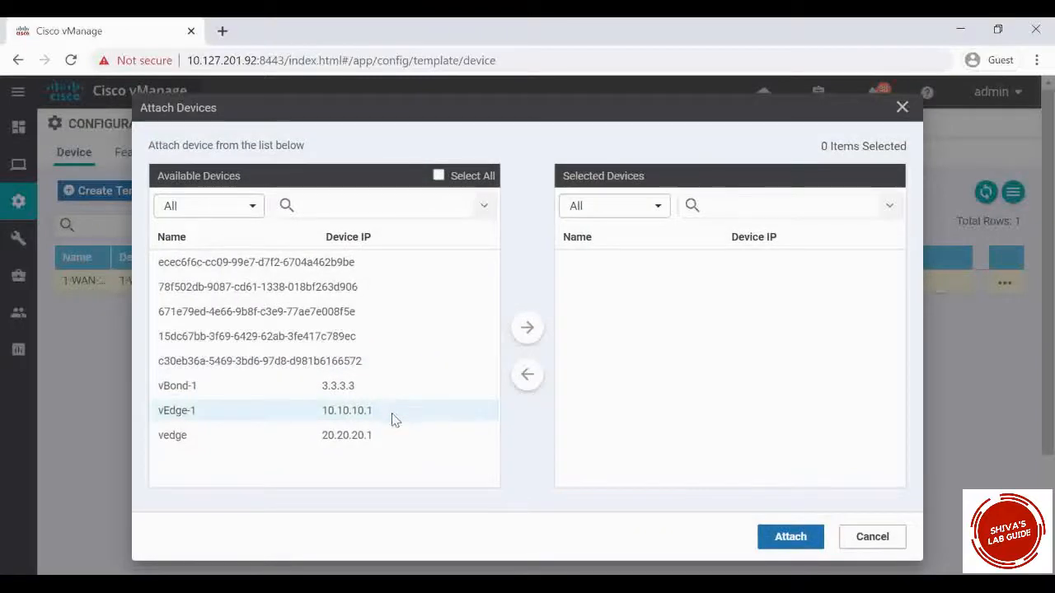
pyautogui.click(344, 439)
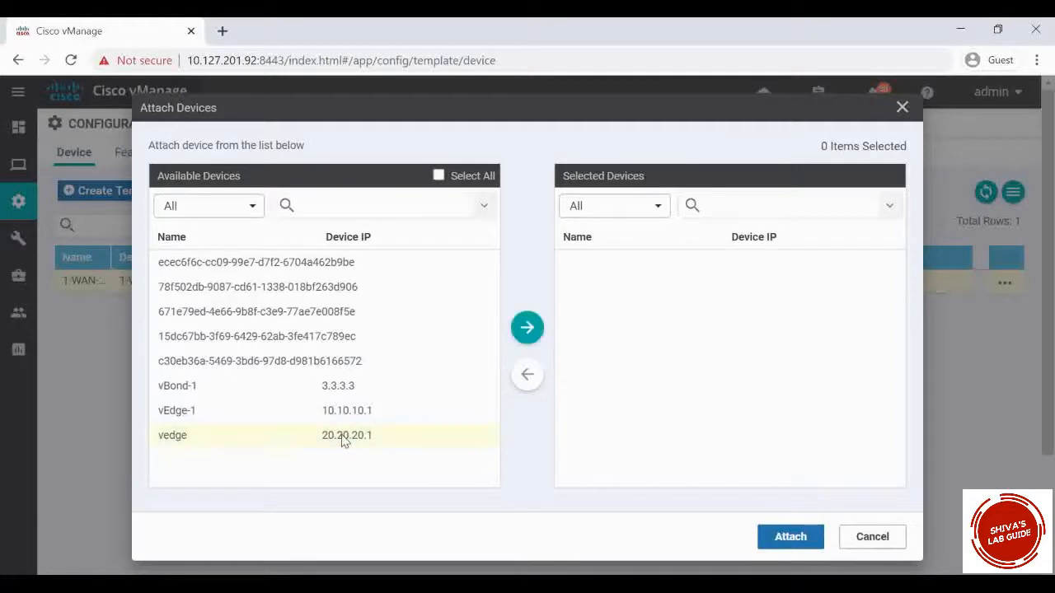
pyautogui.click(526, 329)
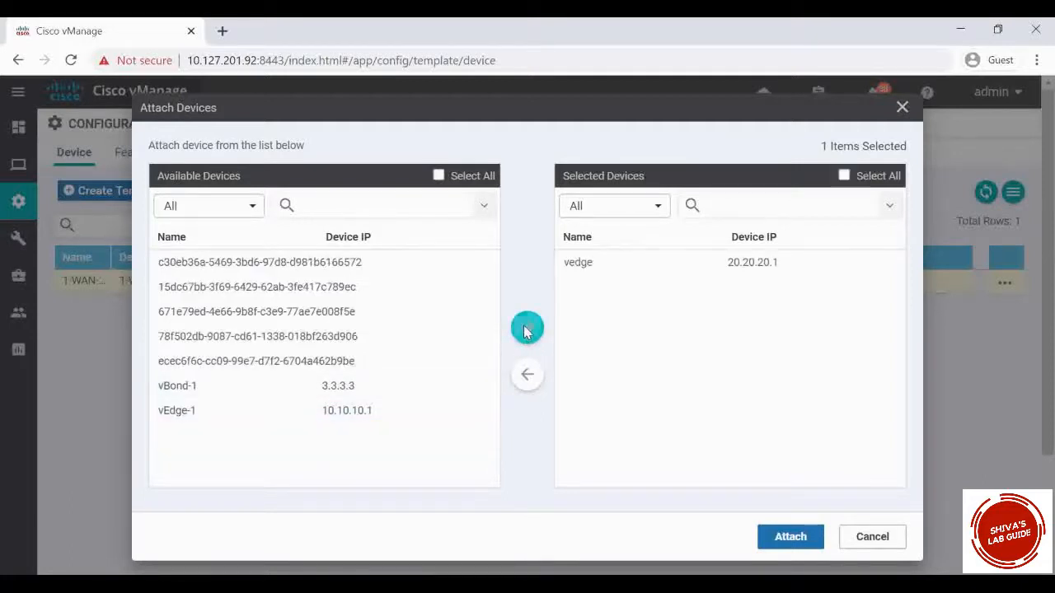
pyautogui.click(590, 268)
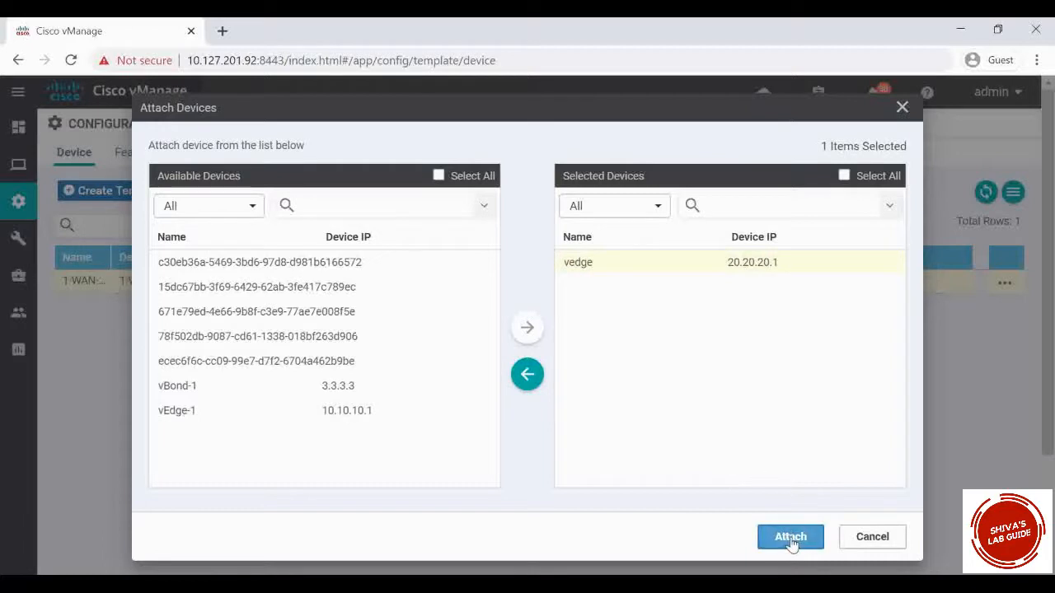
pyautogui.click(791, 541)
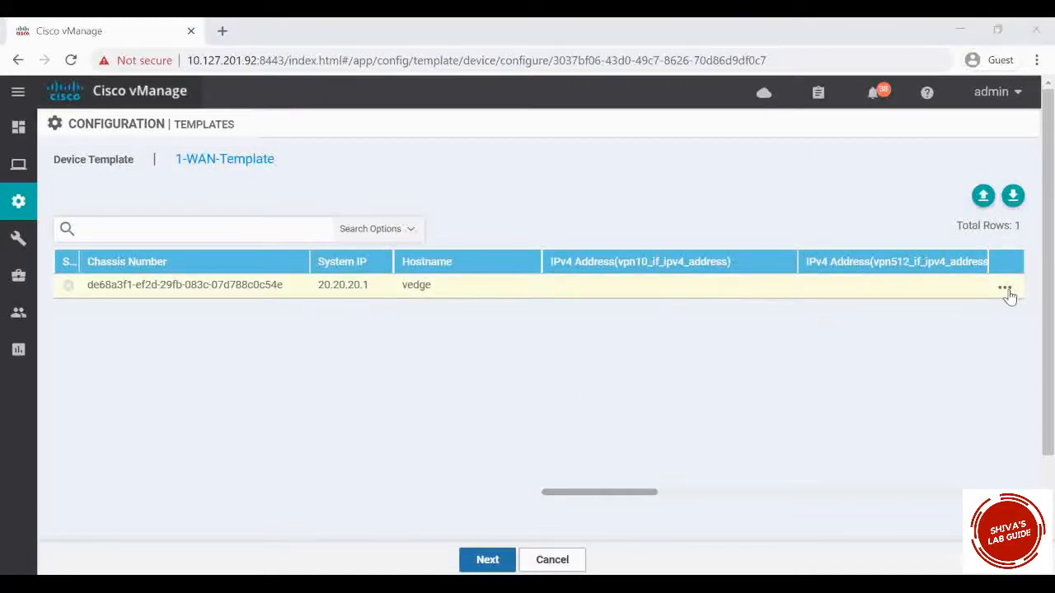
# Fill in the vedge variables: VPN 10 172.168.10.1/24, VPN 512 10.127.201.95/24, next hop 40.40.1.1, VPN 0 40.40.1.2, hostname vEdge-2, system IP 20.20.20.1, site ID 12
pyautogui.click(1004, 290)
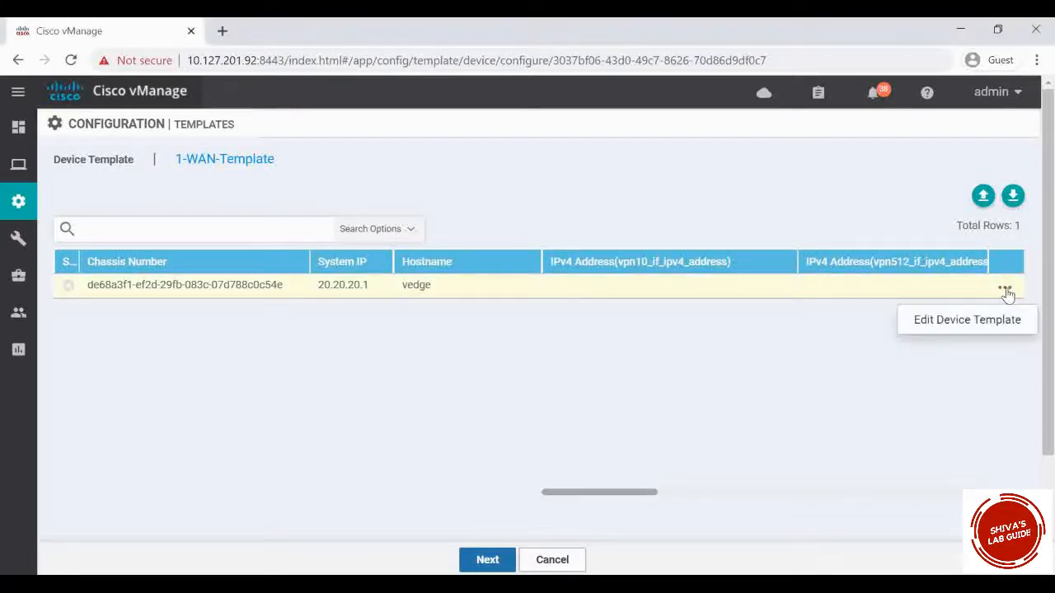
pyautogui.click(971, 320)
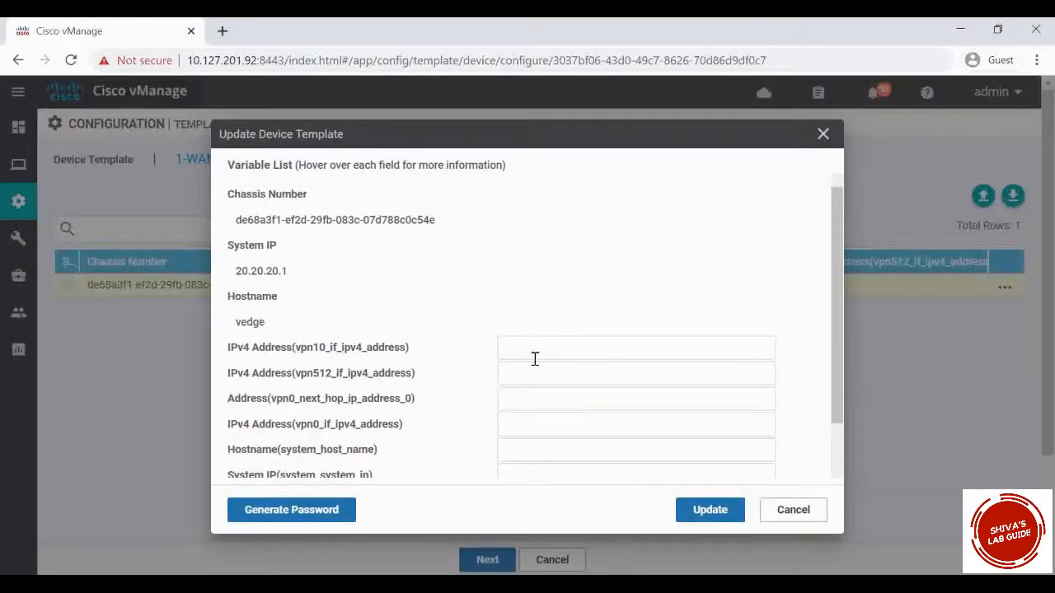
pyautogui.scroll(-1, 535, 359)
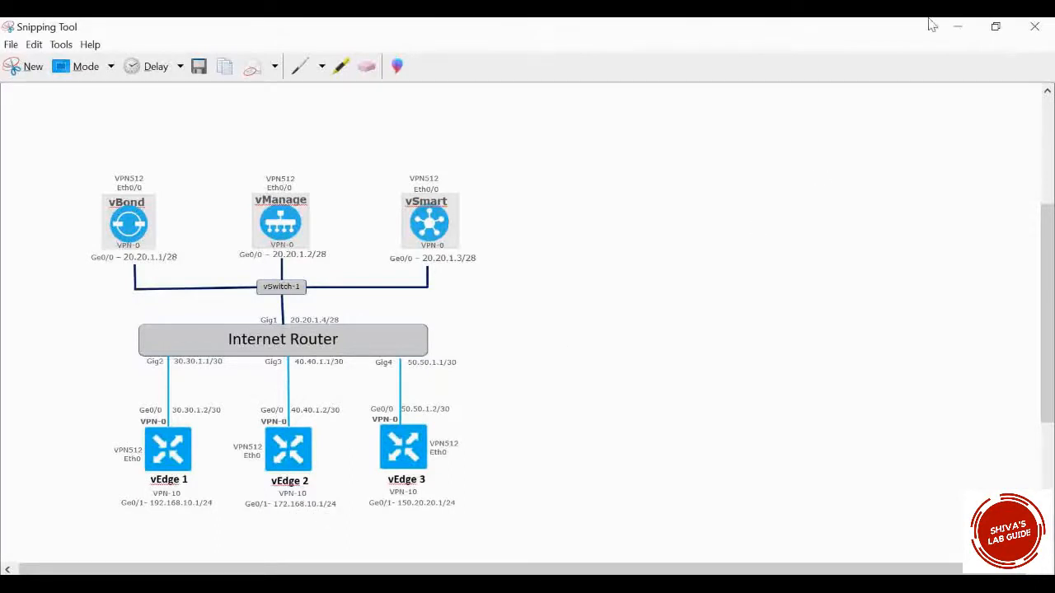
pyautogui.click(958, 29)
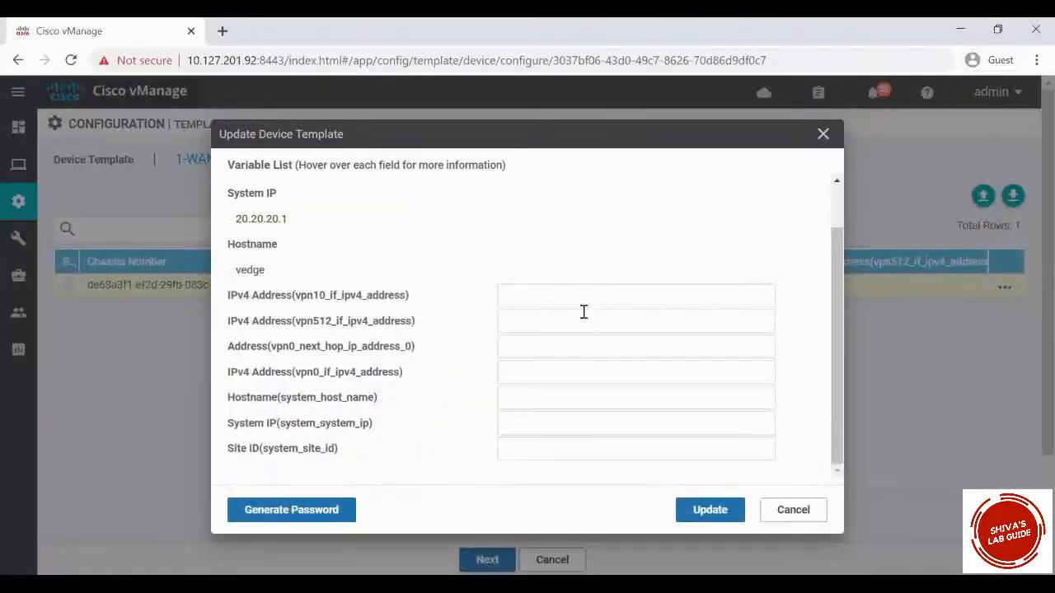
pyautogui.click(535, 295)
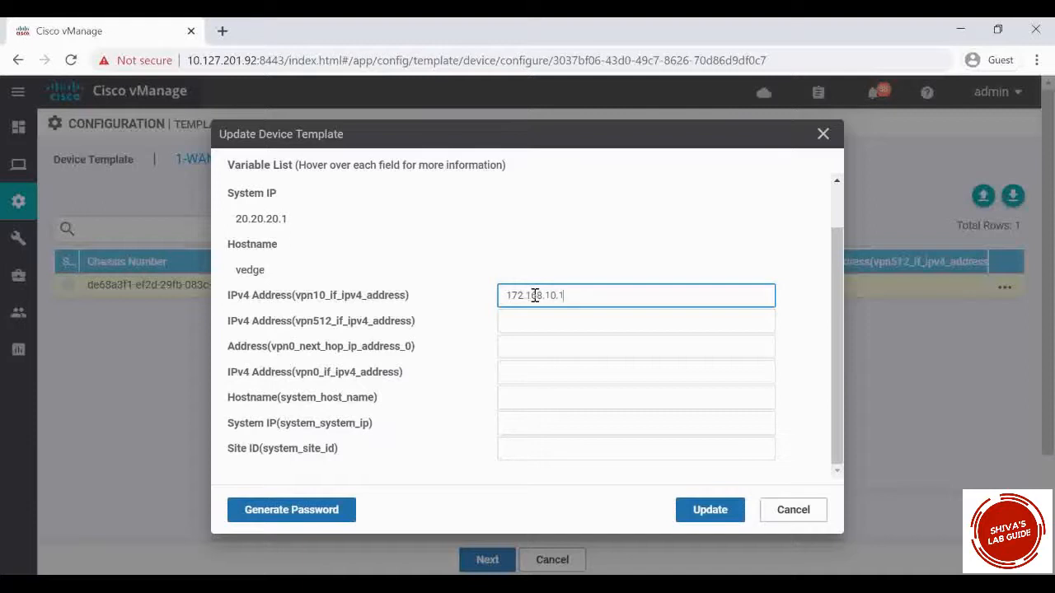
pyautogui.write('172.168.10.1/24')
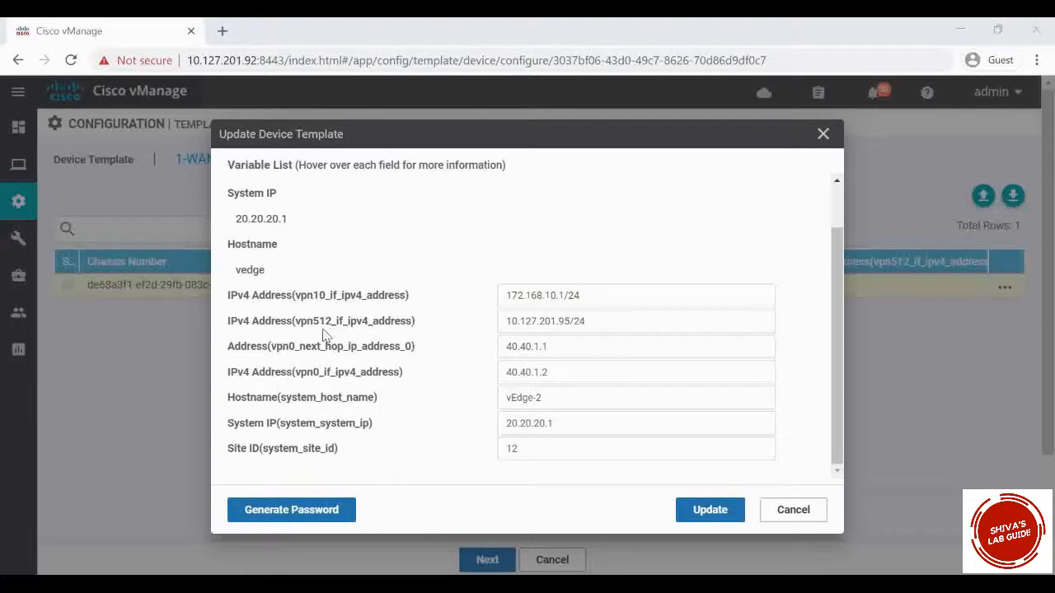
# Check the VPN 0 addresses against the topology diagram and review the hostname, system IP and site ID variables
pyautogui.moveTo(330, 333)
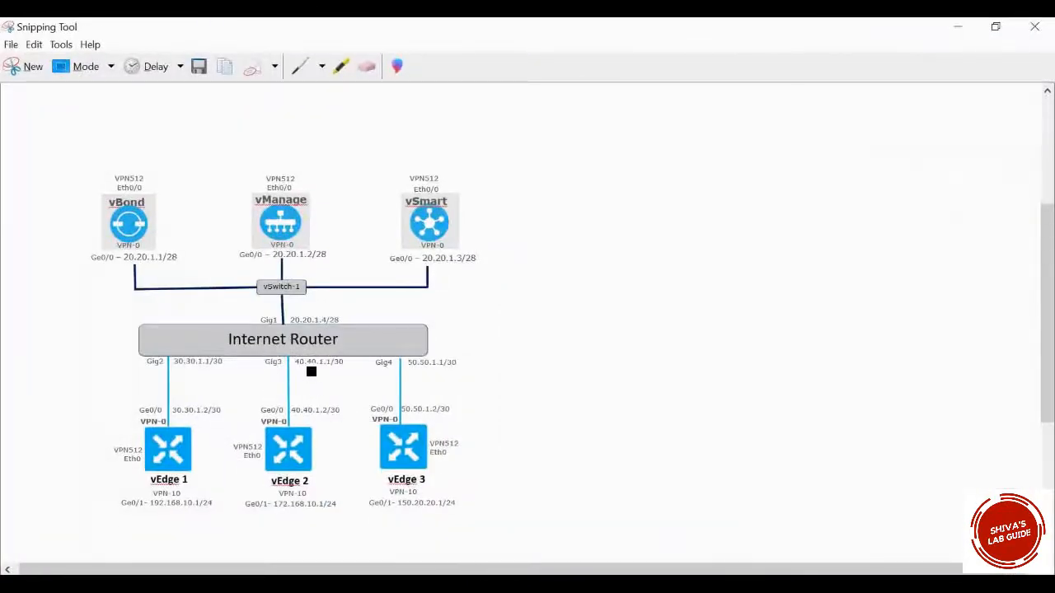
pyautogui.click(960, 31)
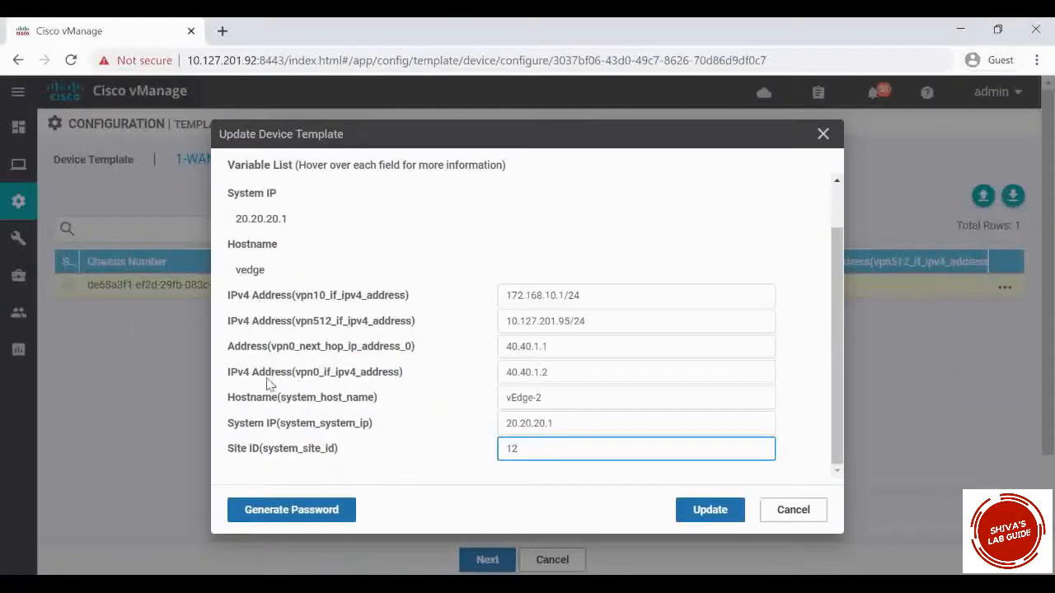
pyautogui.click(554, 398)
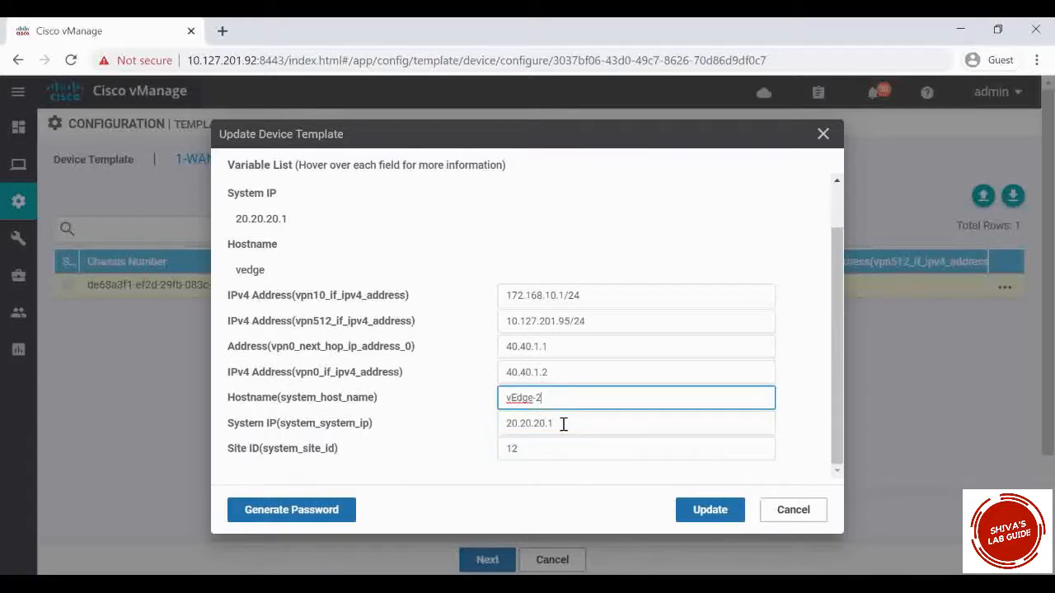
pyautogui.click(563, 424)
pyautogui.click(532, 449)
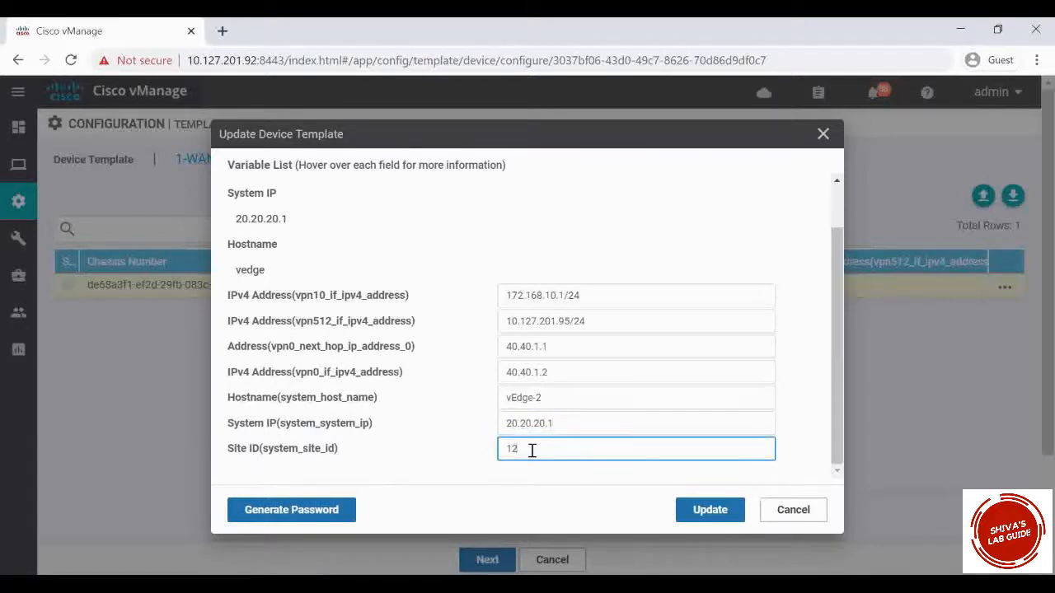
# Update the device variables and try to preview the configuration generated for the device vedge
pyautogui.click(708, 511)
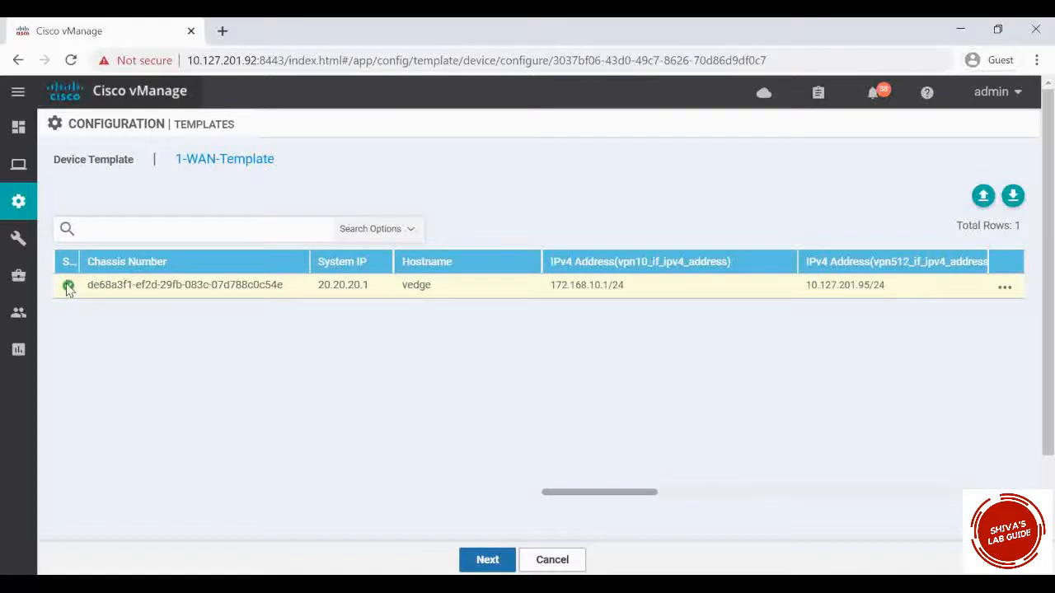
pyautogui.click(488, 561)
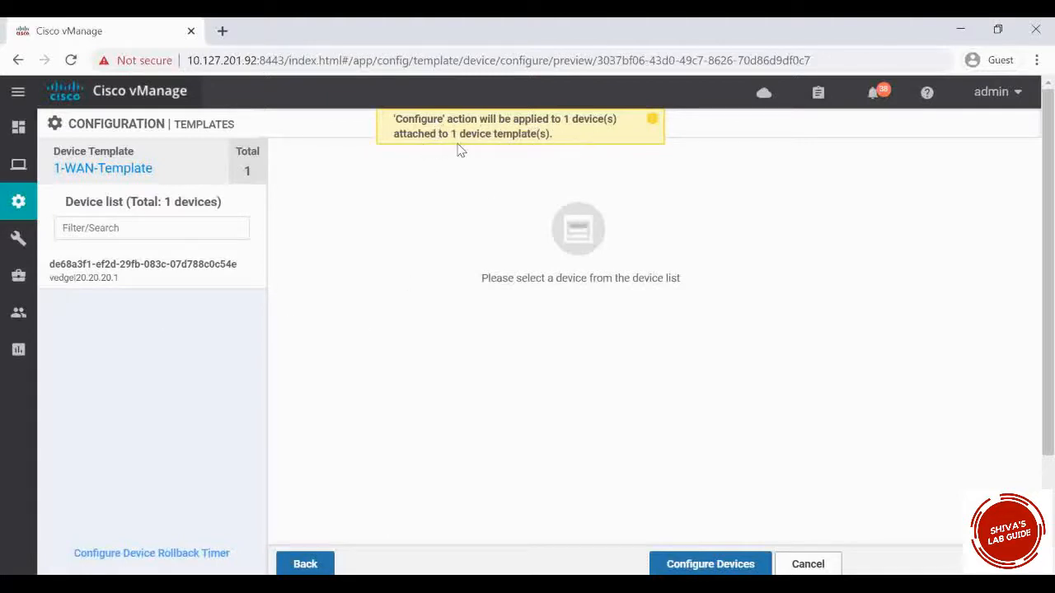
pyautogui.click(145, 276)
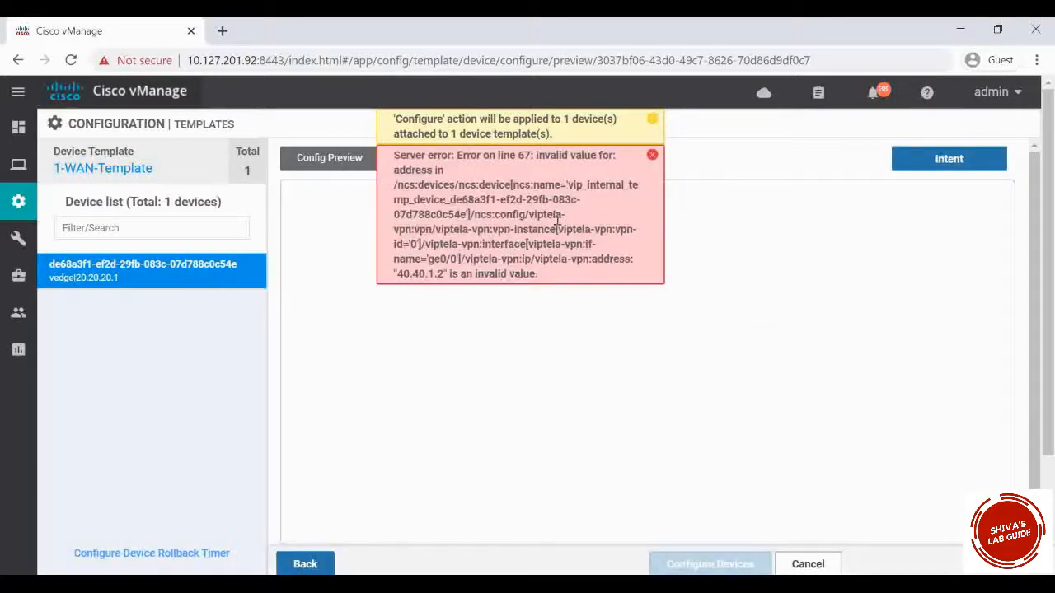
# Set the VPN 0 interface IPv4 address of the device to 40.40.1.2/30 and update the variables
pyautogui.moveTo(18, 238)
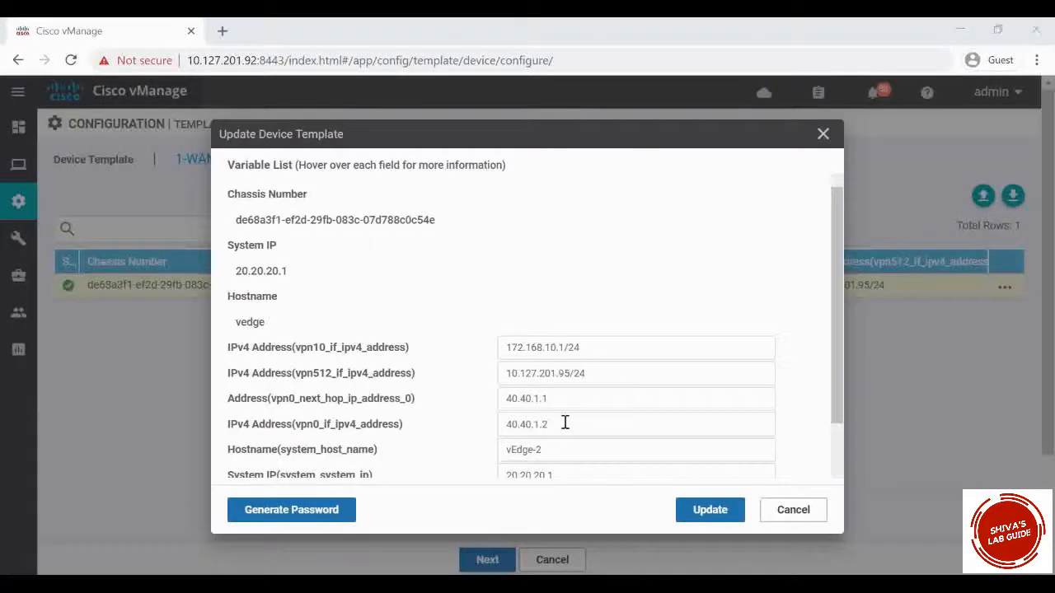
pyautogui.click(590, 425)
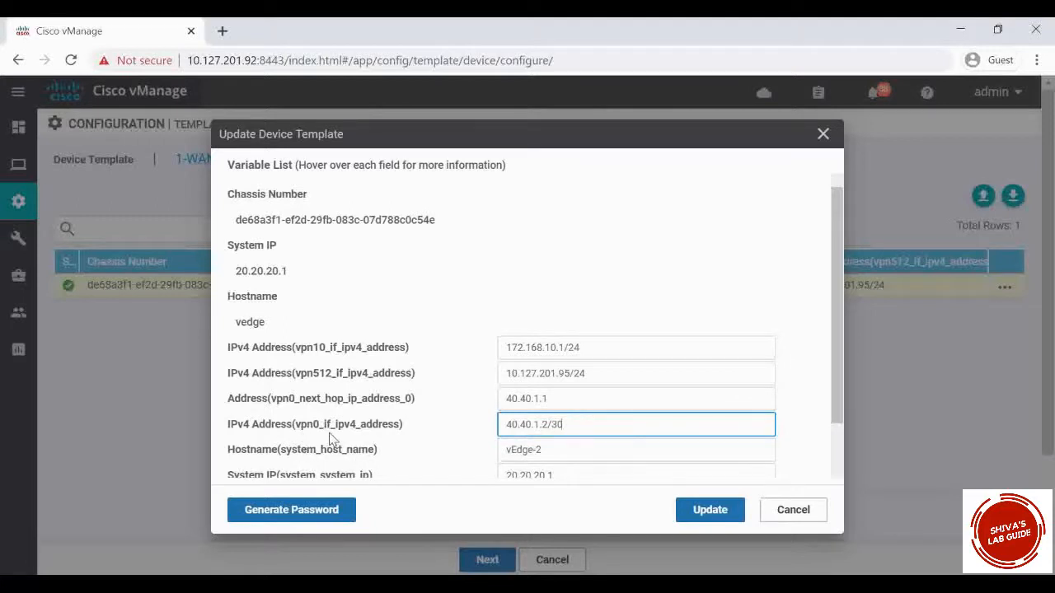
pyautogui.click(601, 375)
pyautogui.click(596, 349)
pyautogui.click(577, 424)
pyautogui.click(709, 510)
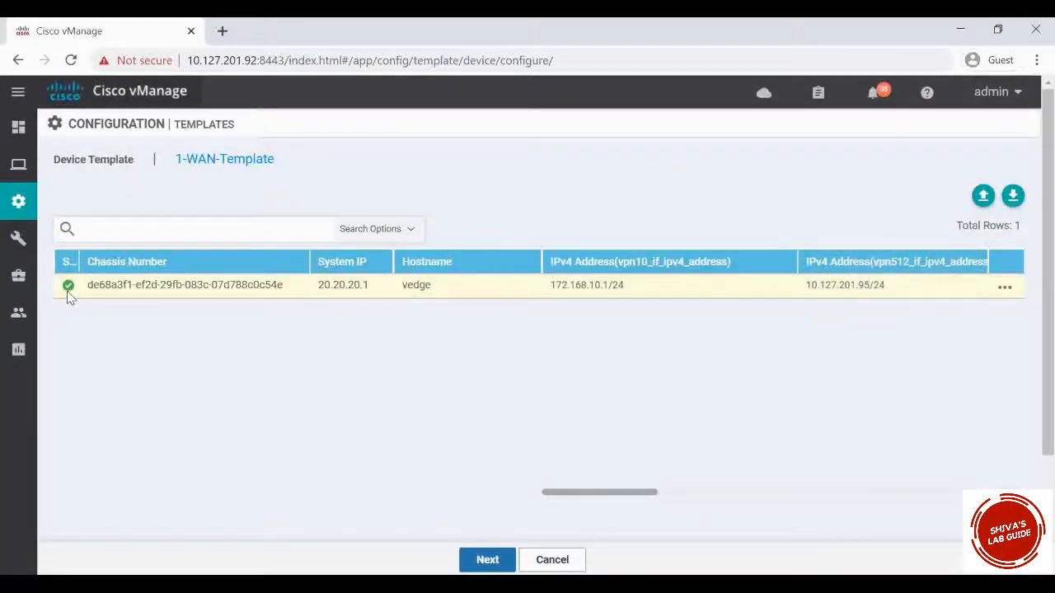
# Preview the configuration generated for the device vedge and read through to its VPN 10 and VPN 512 sections
pyautogui.click(489, 560)
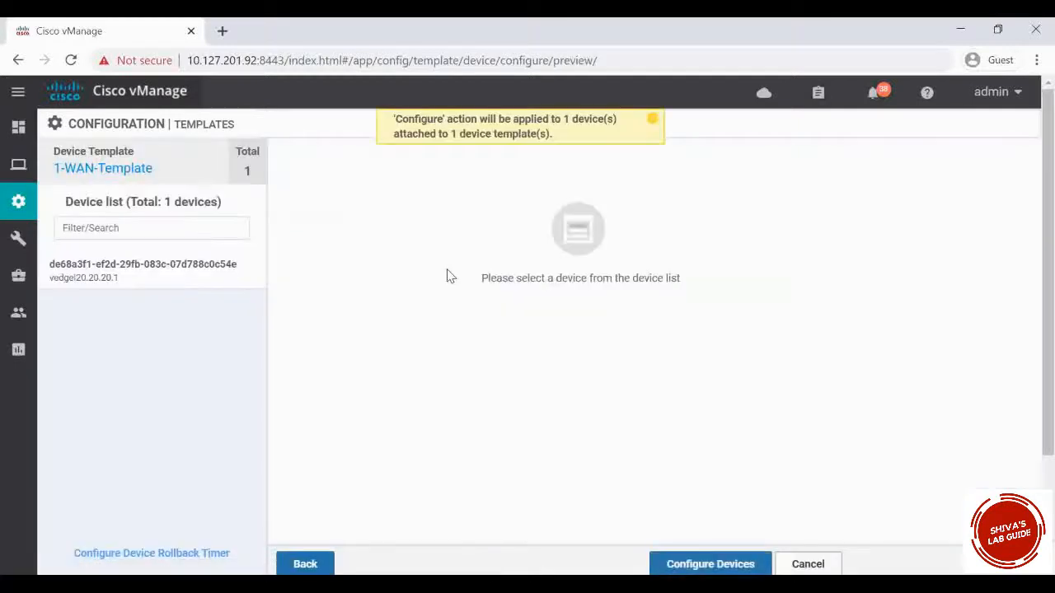
pyautogui.click(174, 281)
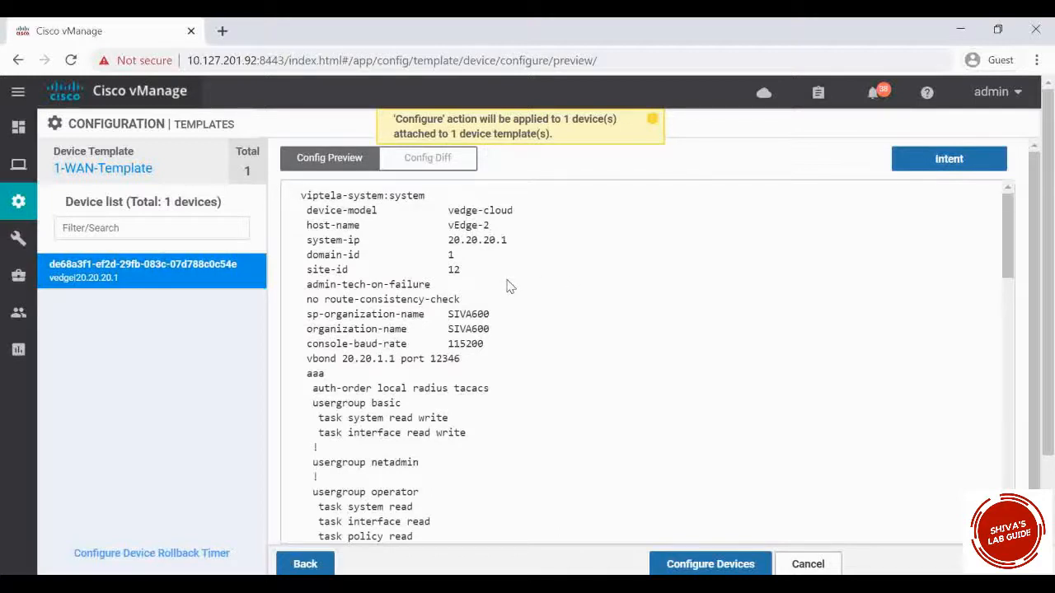
pyautogui.scroll(-3, 508, 286)
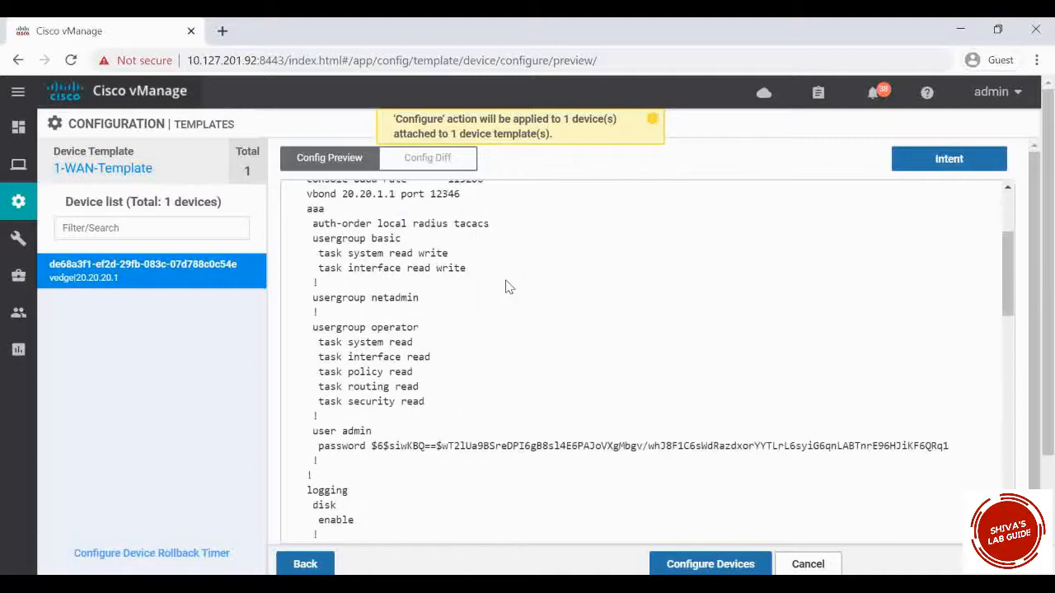
pyautogui.scroll(-11, 509, 286)
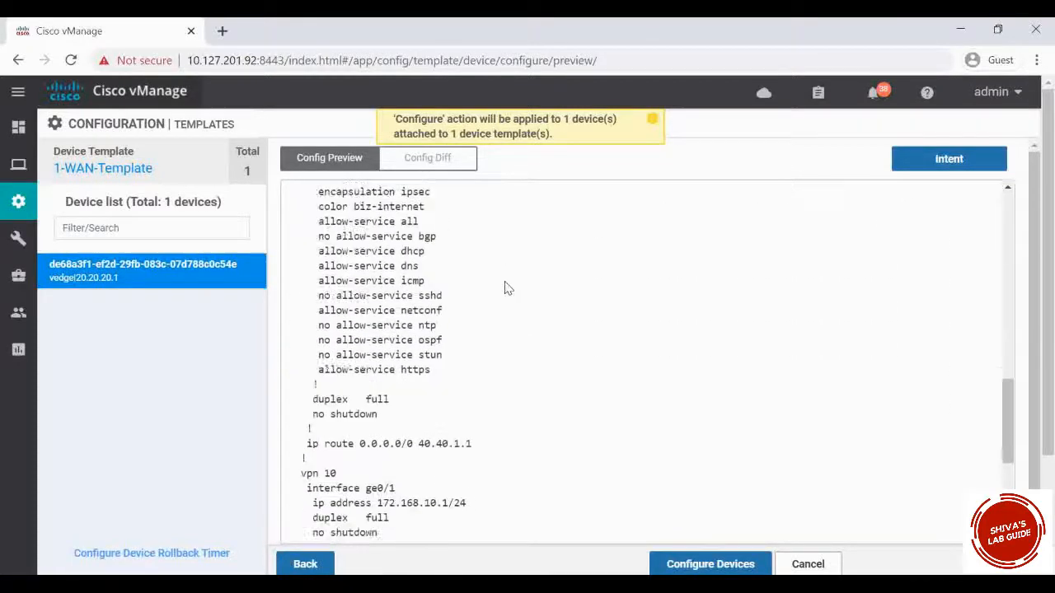
pyautogui.scroll(-5, 505, 288)
pyautogui.scroll(1, 502, 288)
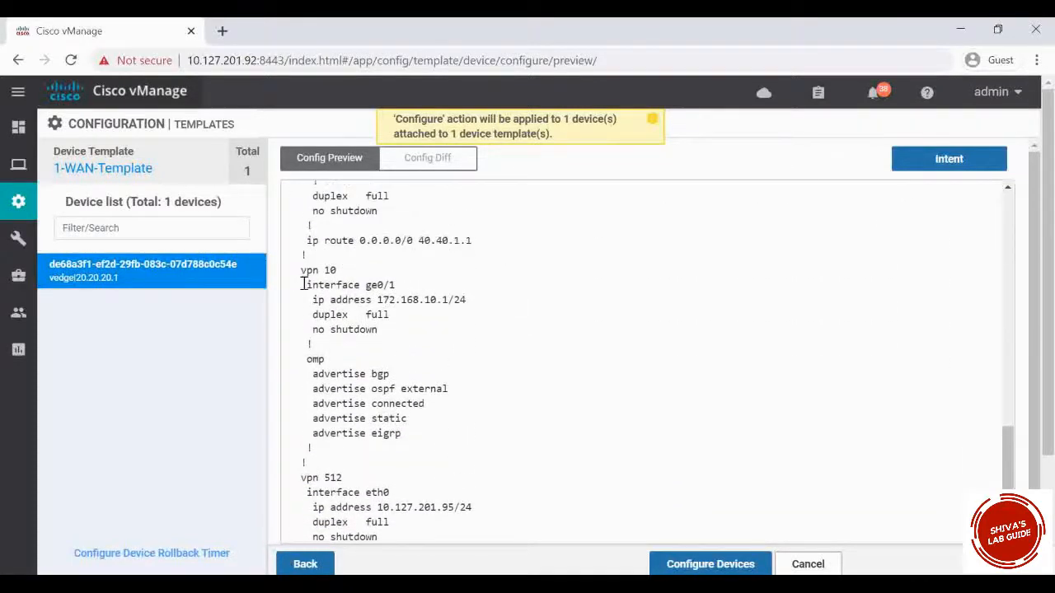
pyautogui.scroll(-2, 402, 346)
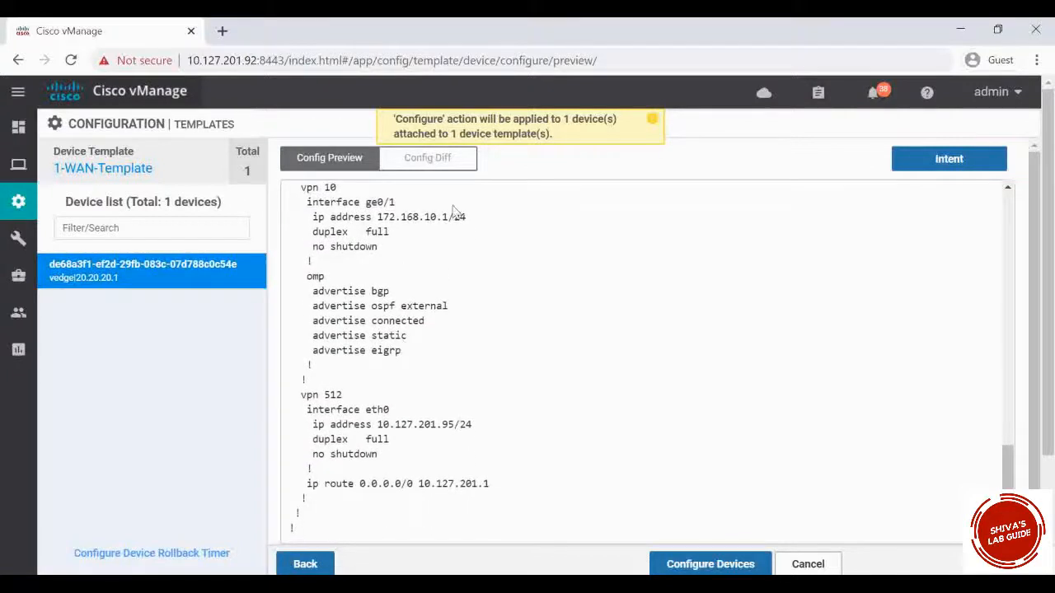
# Compare the device's local configuration with the new template configuration in the Config Diff, from system settings to VPN 512
pyautogui.click(427, 168)
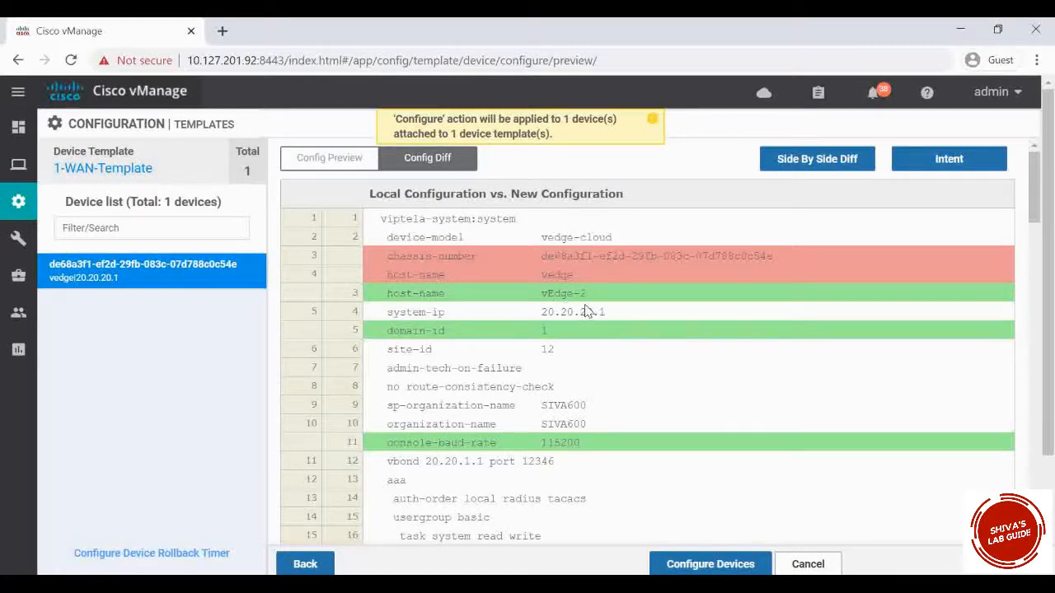
pyautogui.scroll(-5, 585, 311)
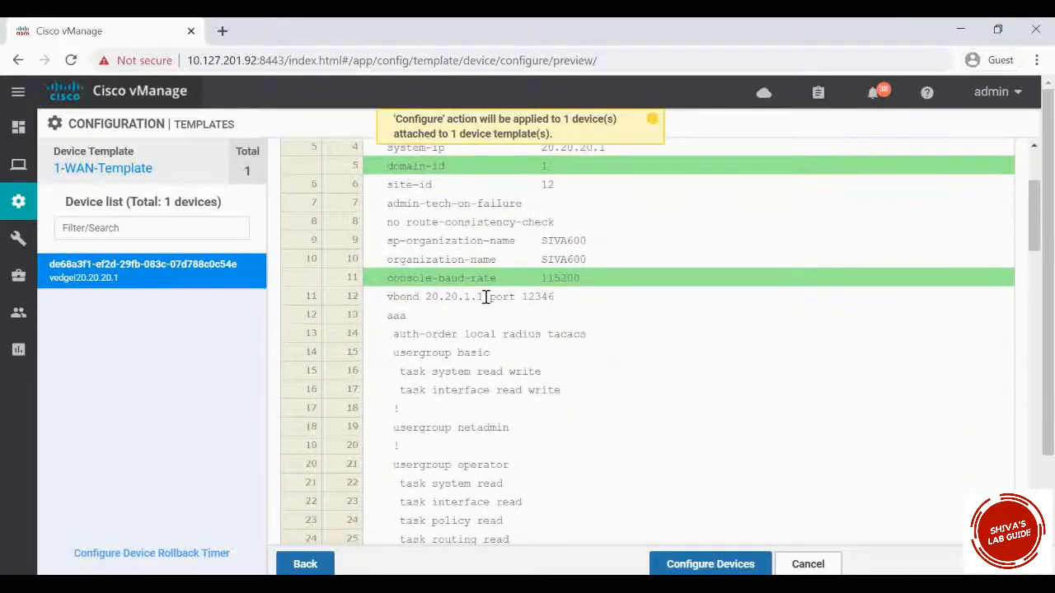
pyautogui.scroll(-10, 588, 371)
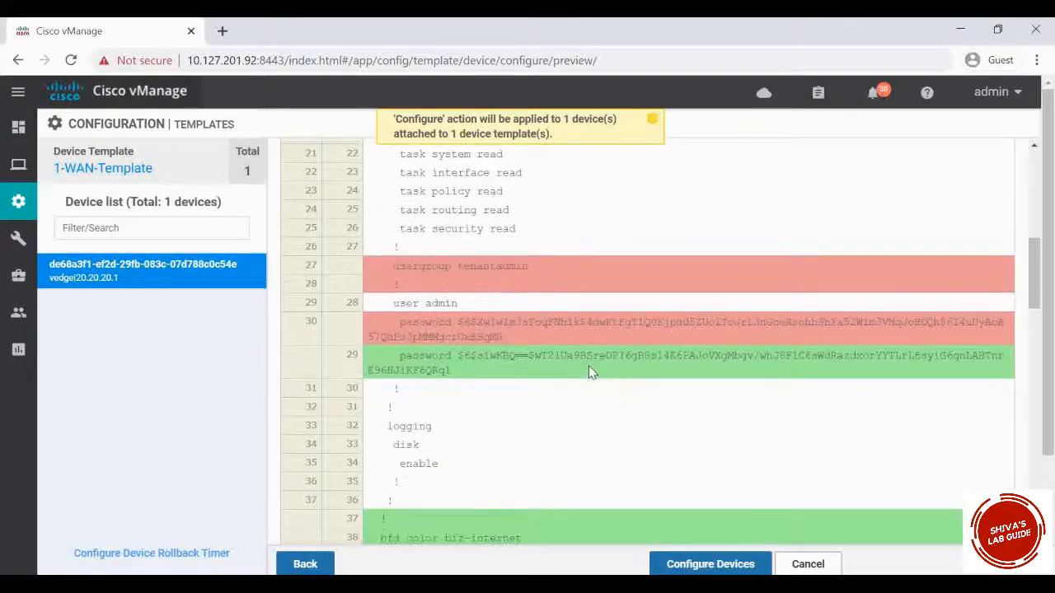
pyautogui.scroll(-5, 588, 373)
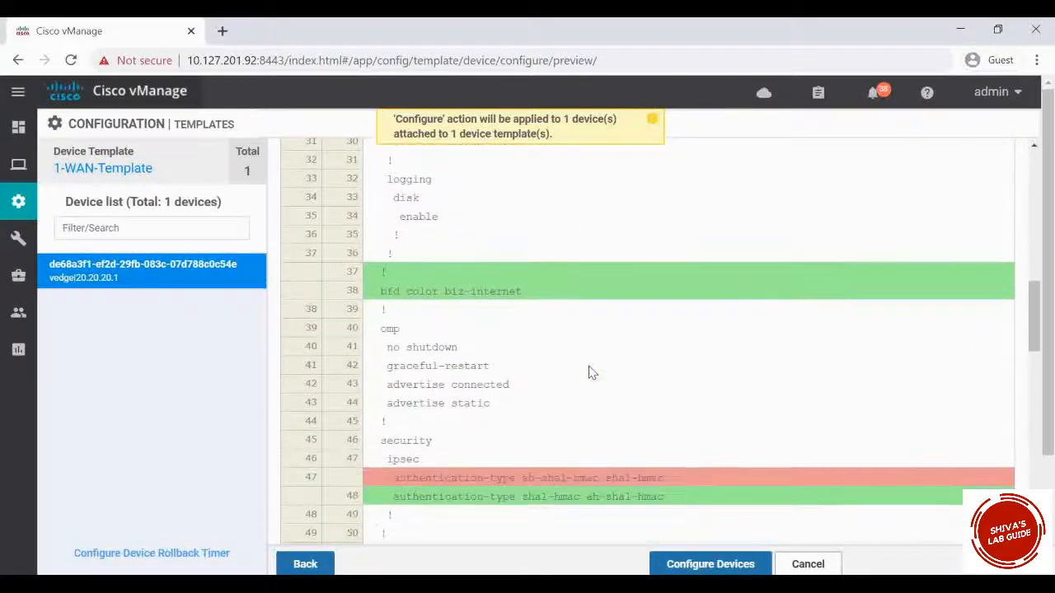
pyautogui.scroll(-5, 588, 373)
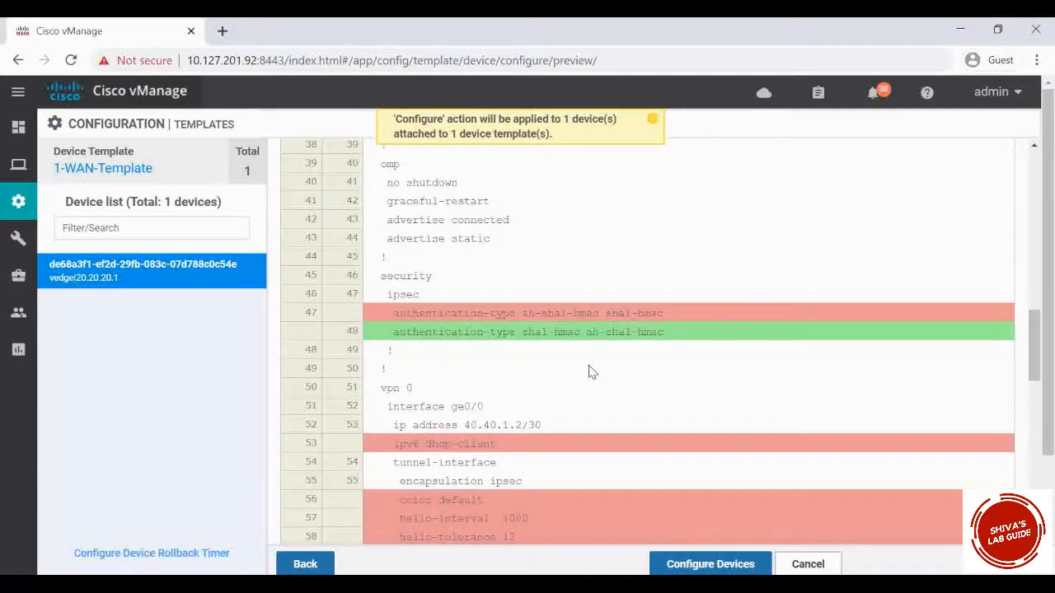
pyautogui.scroll(-12, 590, 371)
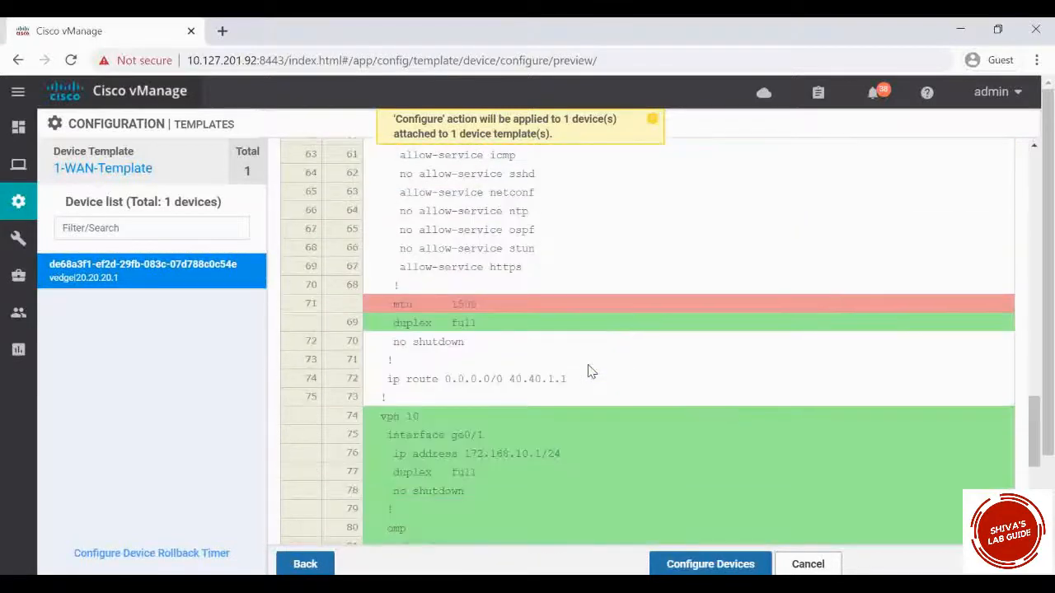
pyautogui.scroll(-10, 590, 371)
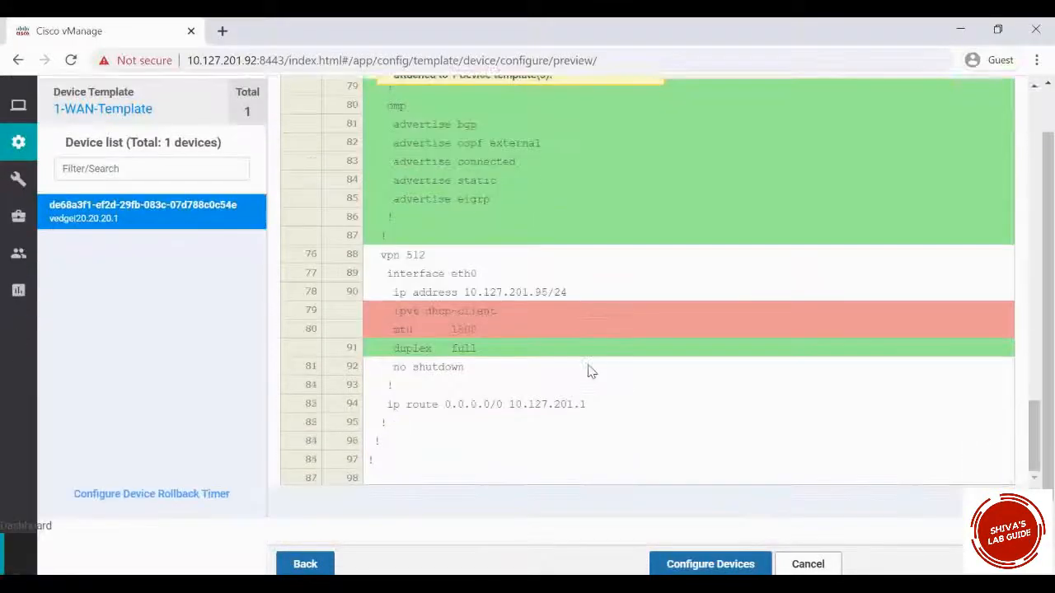
pyautogui.scroll(-2, 591, 372)
pyautogui.scroll(3, 591, 371)
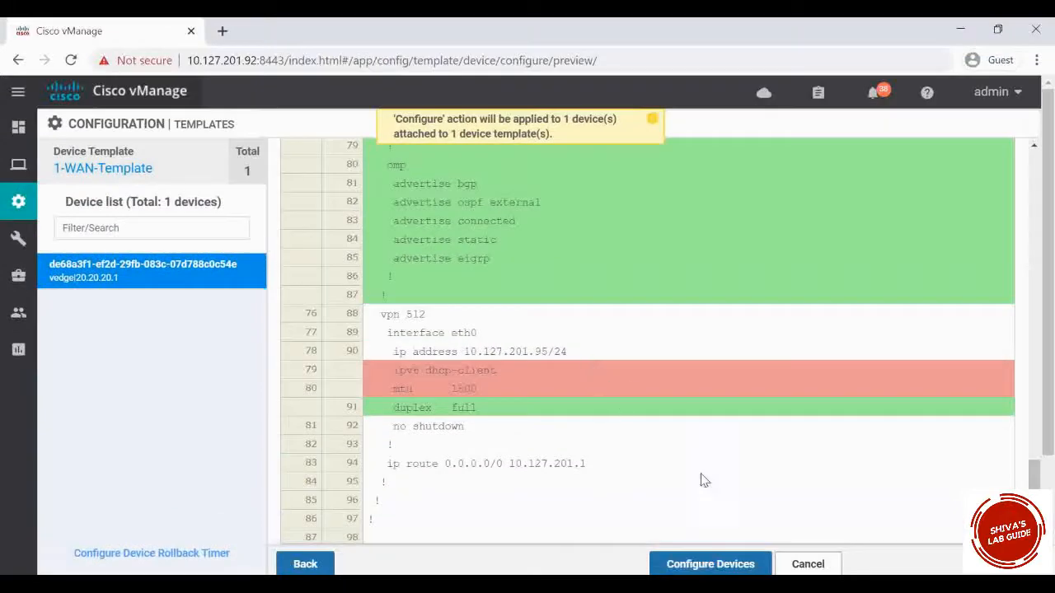
# Push the 1-WAN-Template configuration to the device vedge and view the detailed log of the push task
pyautogui.click(703, 567)
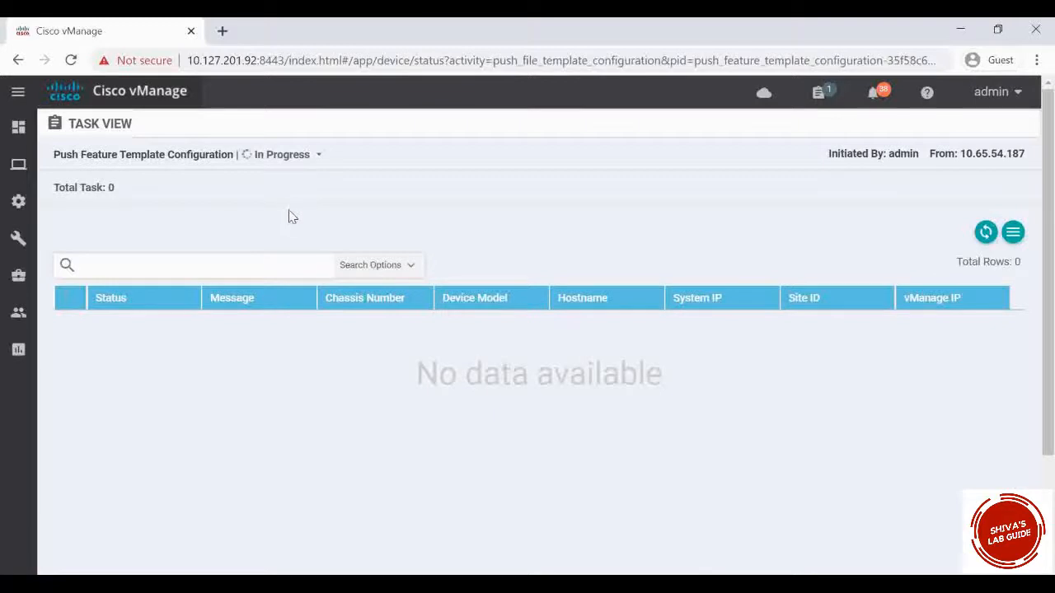
pyautogui.moveTo(18, 238)
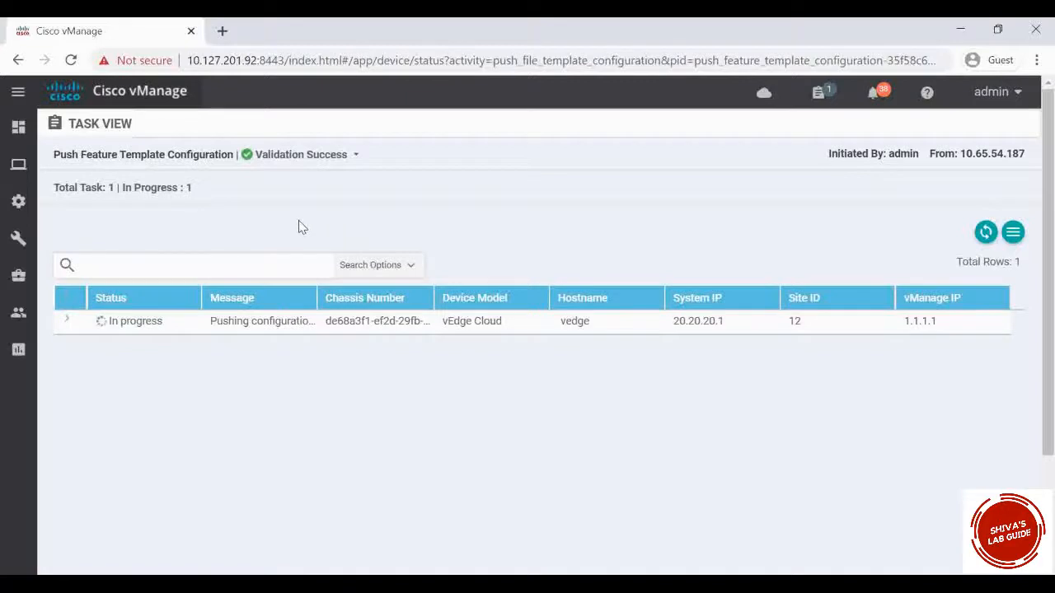
pyautogui.click(67, 321)
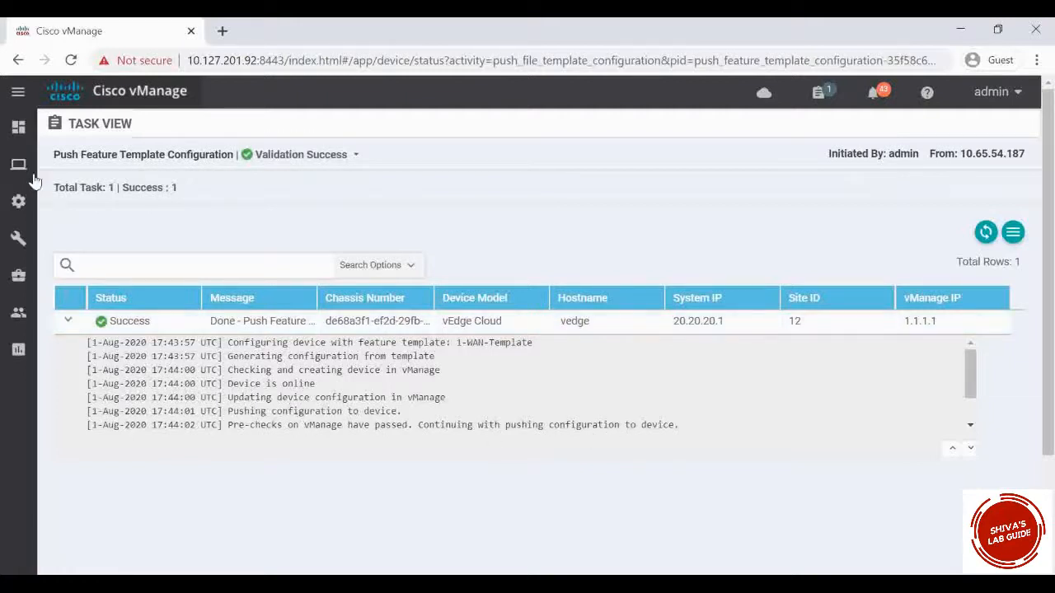
pyautogui.moveTo(19, 202)
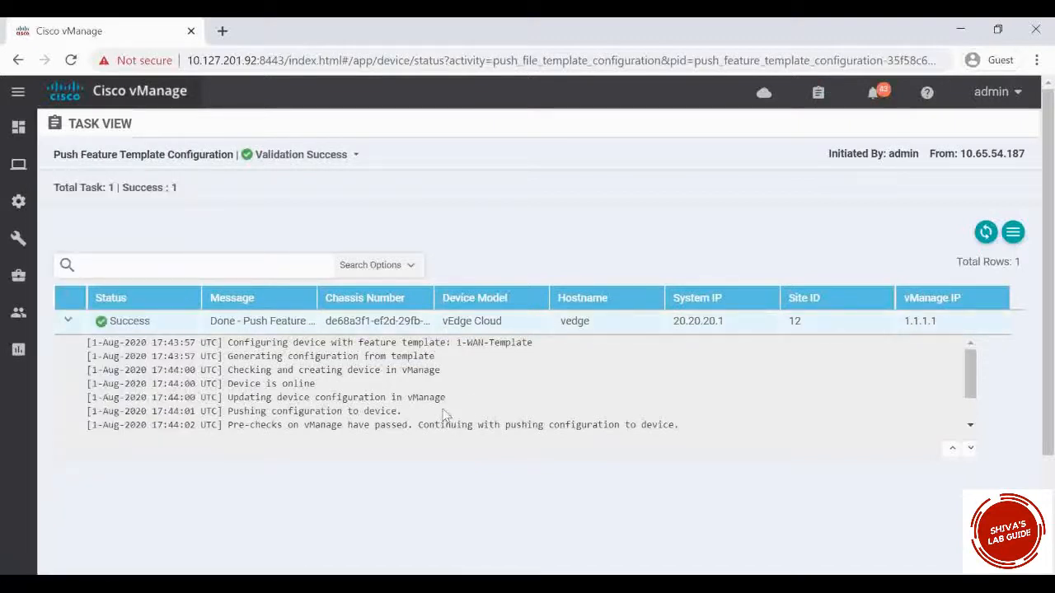
# Switch to the vEdge-2 session in SecureCRT and refresh the command prompt to check the device's hostname
pyautogui.moveTo(306, 587)
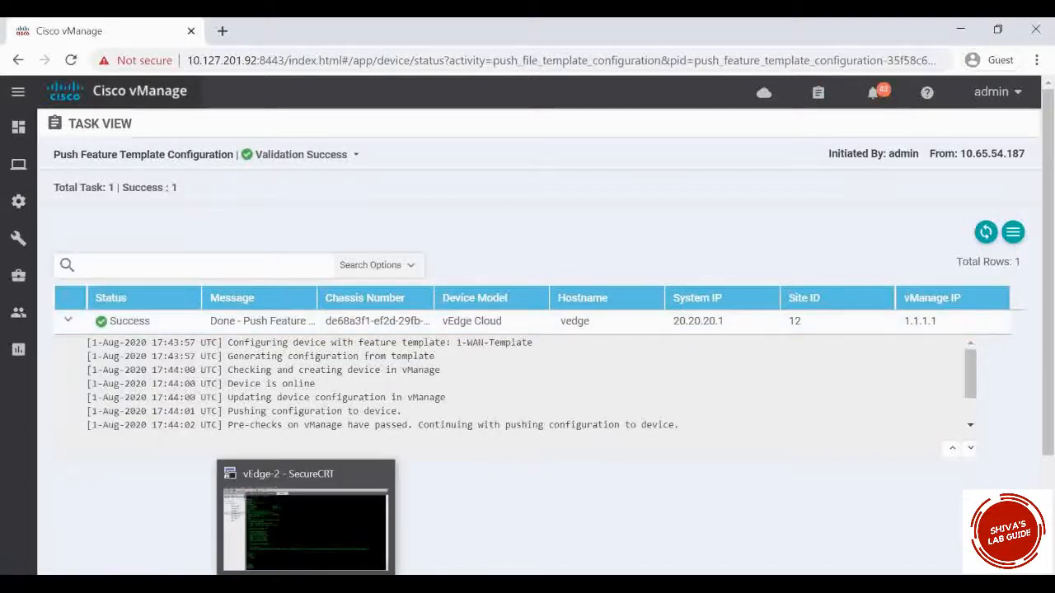
pyautogui.click(350, 521)
pyautogui.press('Return')
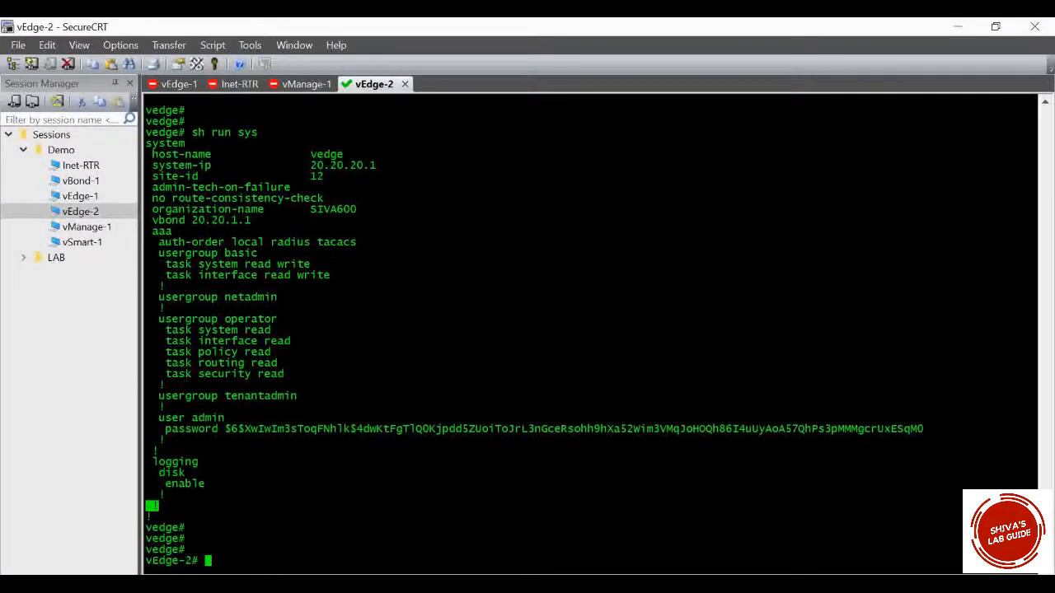
pyautogui.press('Return')
pyautogui.press('Return')
pyautogui.press('Return')
pyautogui.press('Return')
pyautogui.press('Return')
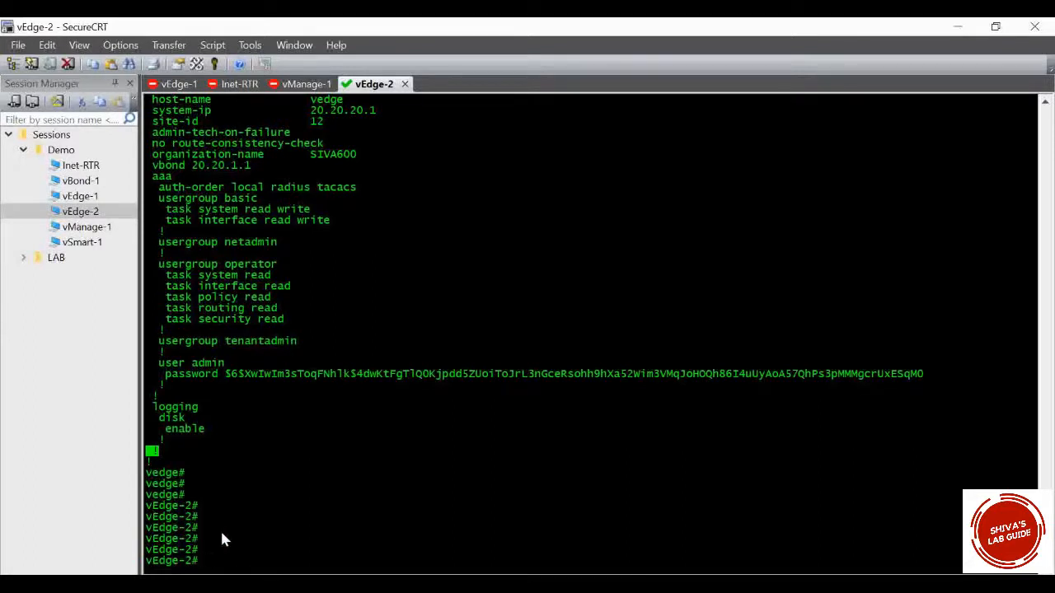
pyautogui.press('Return')
pyautogui.press('Return')
pyautogui.press('Return')
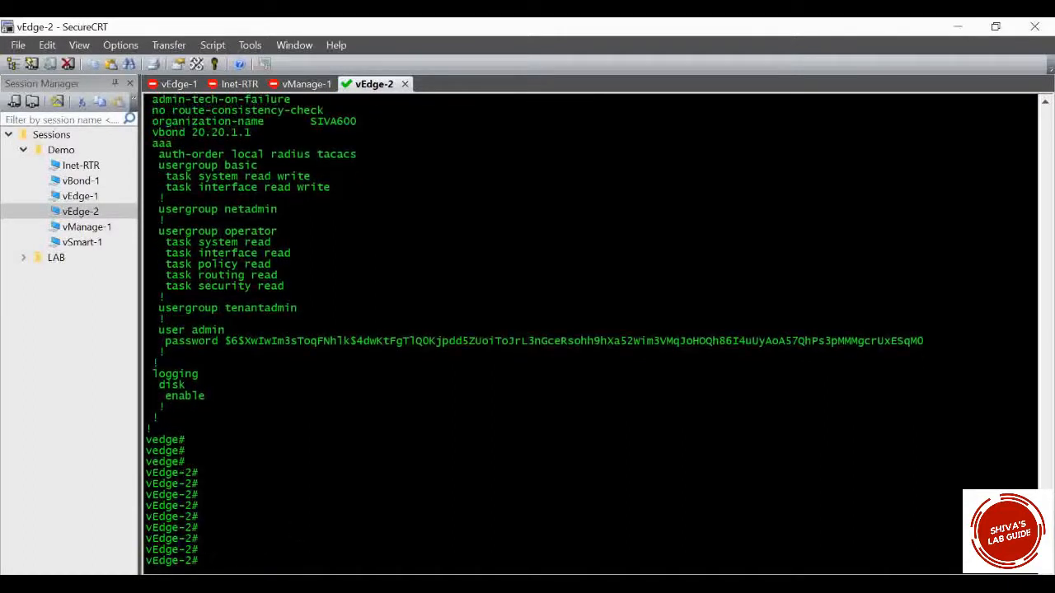
# Display vEdge-2's interfaces in table form with sh inter | tab
pyautogui.write('sh run')
pyautogui.press('BackSpace')
pyautogui.press('BackSpace')
pyautogui.press('BackSpace')
pyautogui.press('BackSpace')
pyautogui.write('inter | tab')
pyautogui.press('Return')
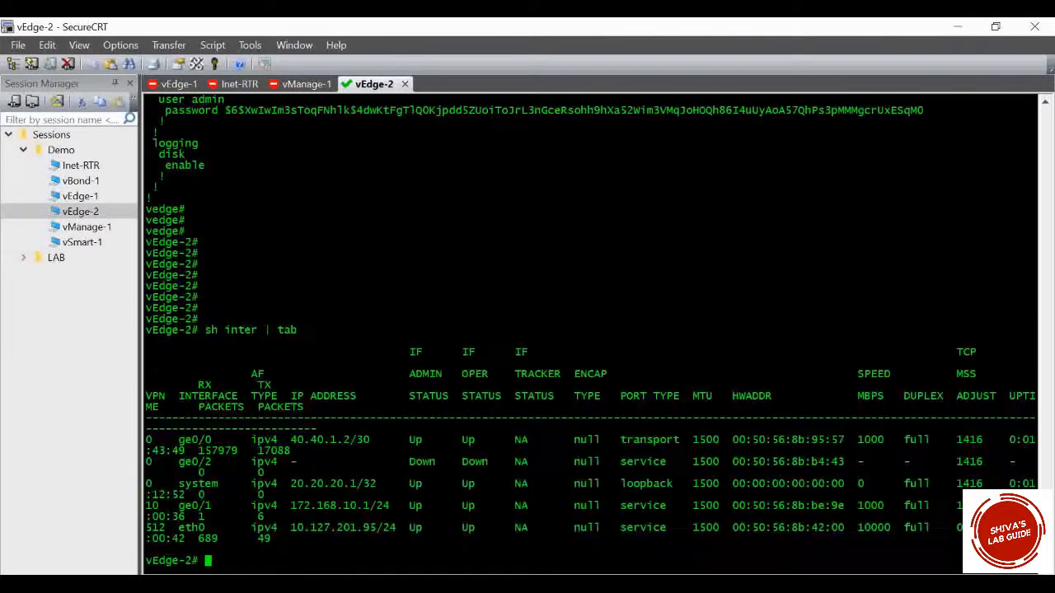
pyautogui.press('Return')
pyautogui.press('Return')
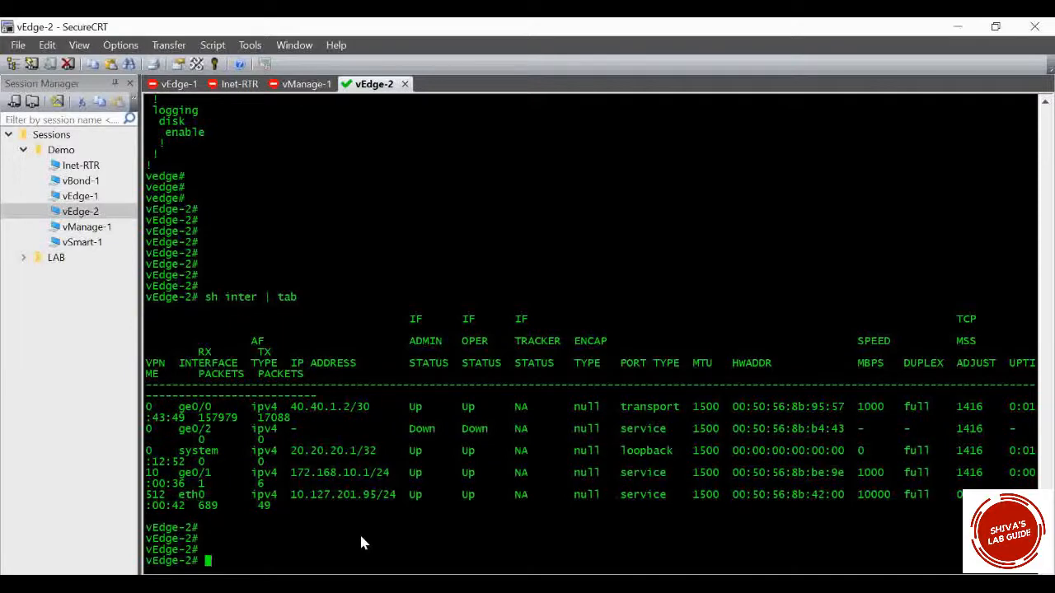
# Display vEdge-2's control connections to the controllers with show control connections
pyautogui.write('sh control')
pyautogui.press('Tab')
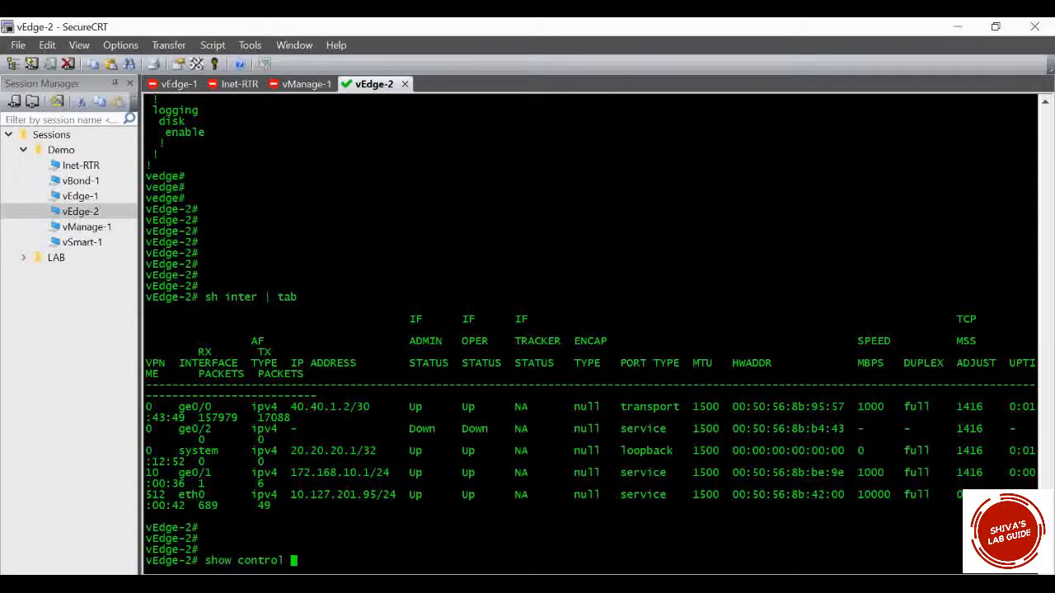
pyautogui.write('co')
pyautogui.press('Tab')
pyautogui.press('Return')
pyautogui.press('Return')
pyautogui.press('Return')
pyautogui.press('Return')
pyautogui.press('Return')
pyautogui.press('Return')
pyautogui.press('Return')
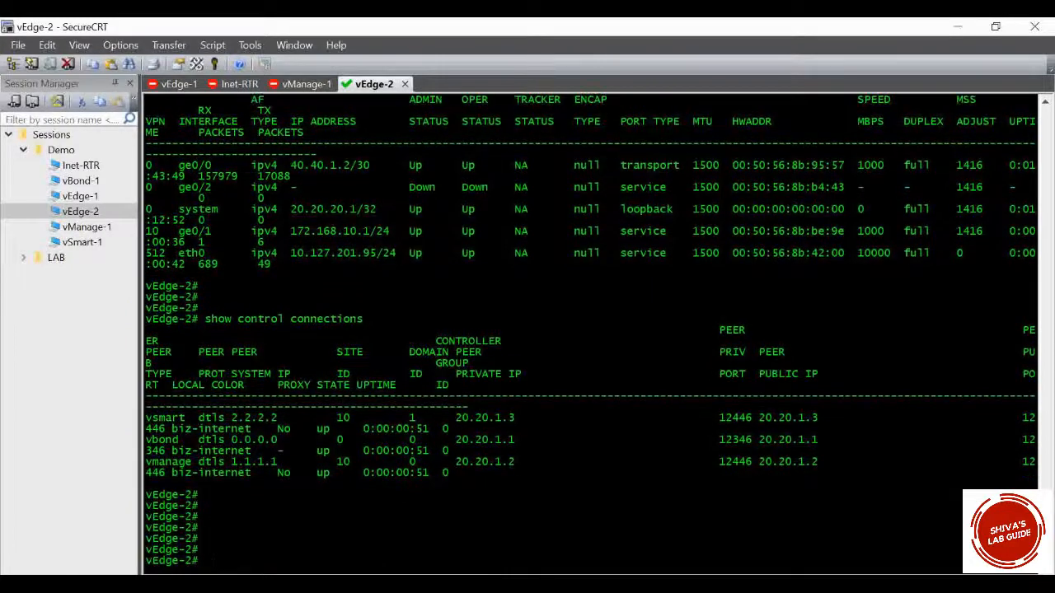
pyautogui.press('Return')
pyautogui.press('Return')
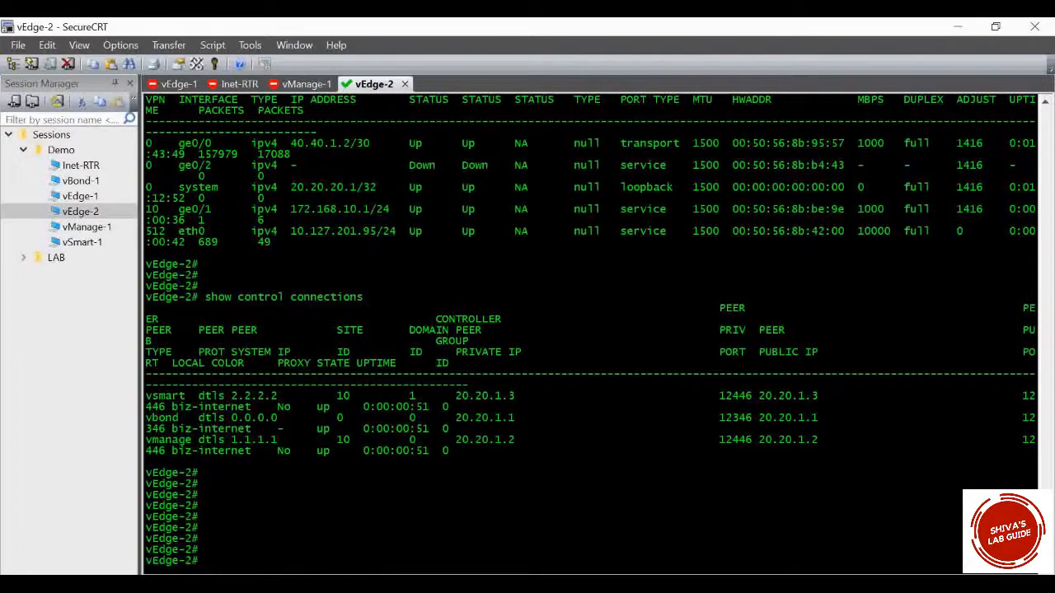
# Display the full running configuration with sh run, page through to its end and examine the VPN 10 section
pyautogui.write('sh')
pyautogui.press('BackSpace')
pyautogui.press('BackSpace')
pyautogui.press('BackSpace')
pyautogui.write('sh run')
pyautogui.press('Return')
pyautogui.press('space')
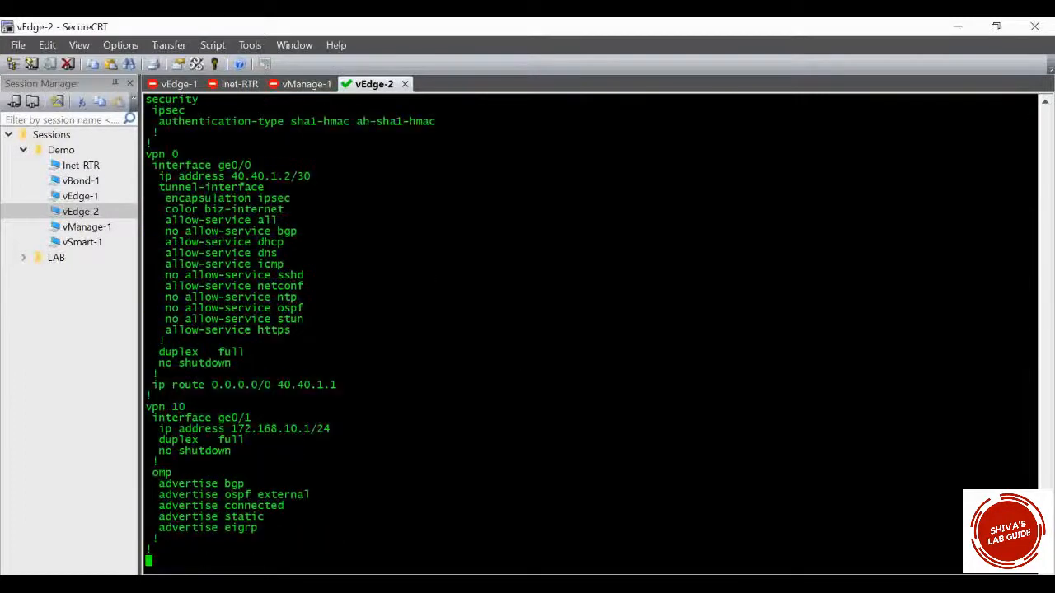
pyautogui.press('space')
pyautogui.press('space')
pyautogui.press('Return')
pyautogui.press('Return')
pyautogui.press('Return')
pyautogui.press('Return')
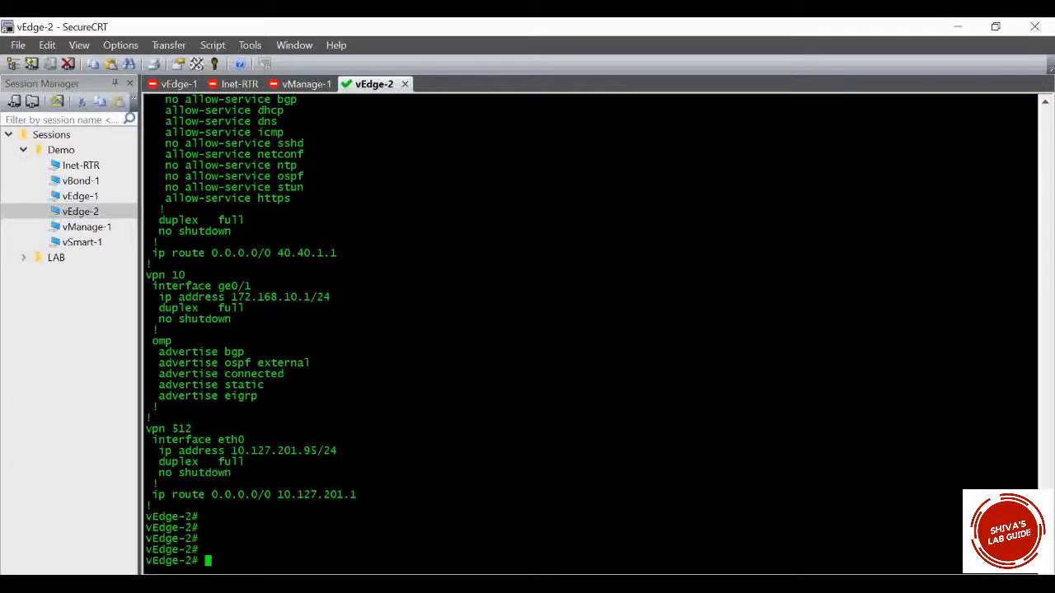
pyautogui.moveTo(172, 343); pyautogui.dragTo(147, 274)
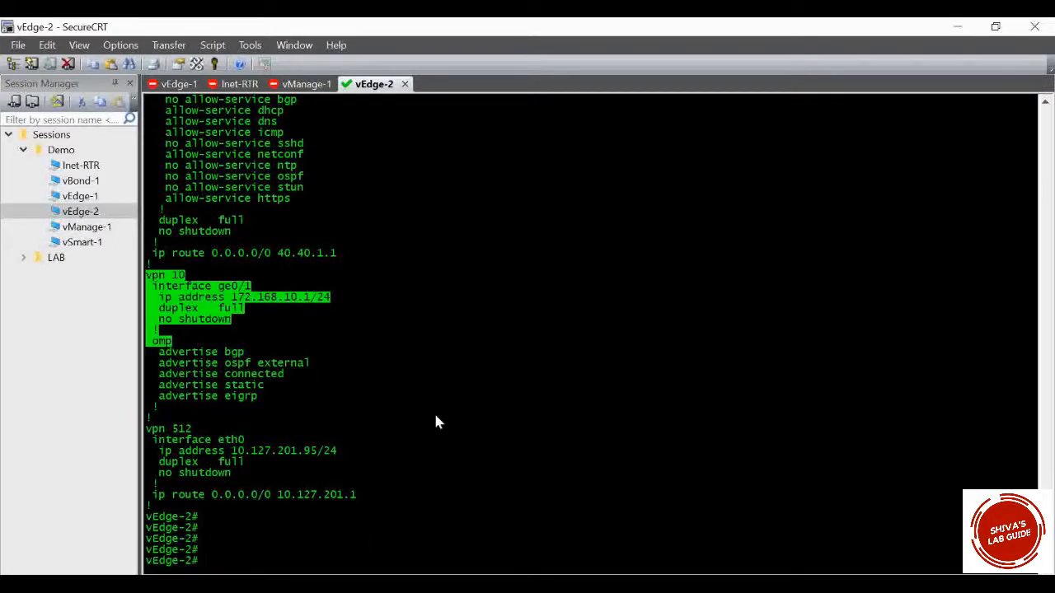
pyautogui.click(432, 454)
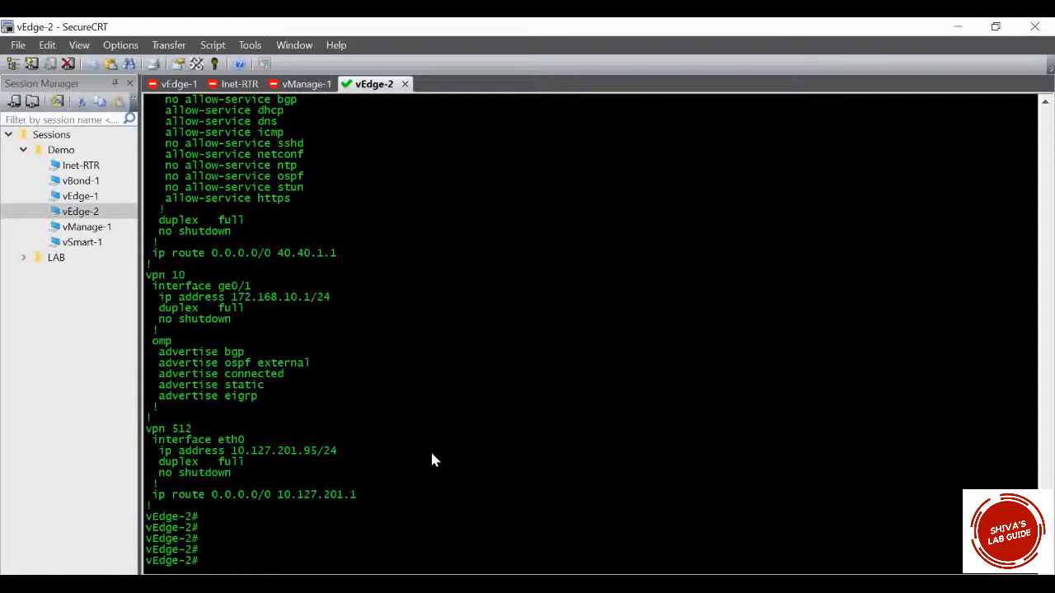
# List the configuration commits with show configuration commit lis and examine the admin CLI entries and the vManage netconf entry
pyautogui.write('show configuration commit lis')
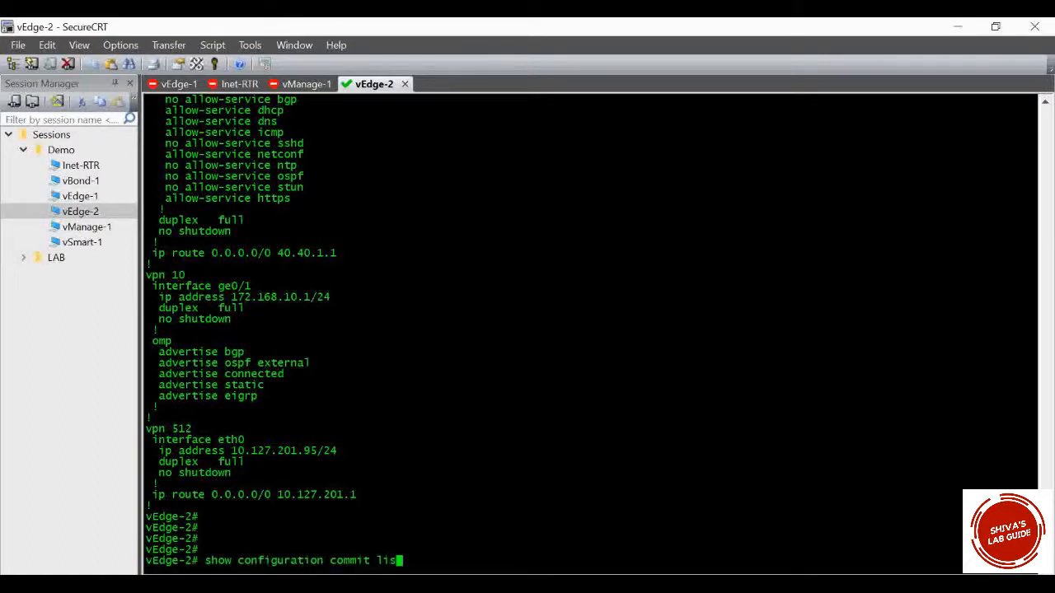
pyautogui.press('Return')
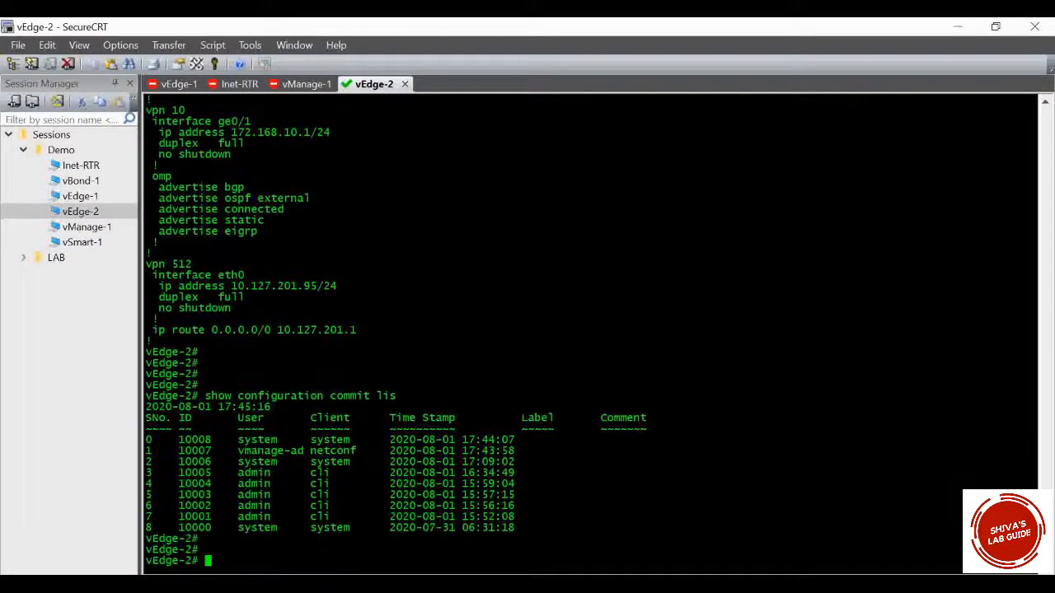
pyautogui.moveTo(350, 527); pyautogui.dragTo(242, 475)
pyautogui.click(284, 495)
pyautogui.moveTo(516, 450); pyautogui.dragTo(147, 455)
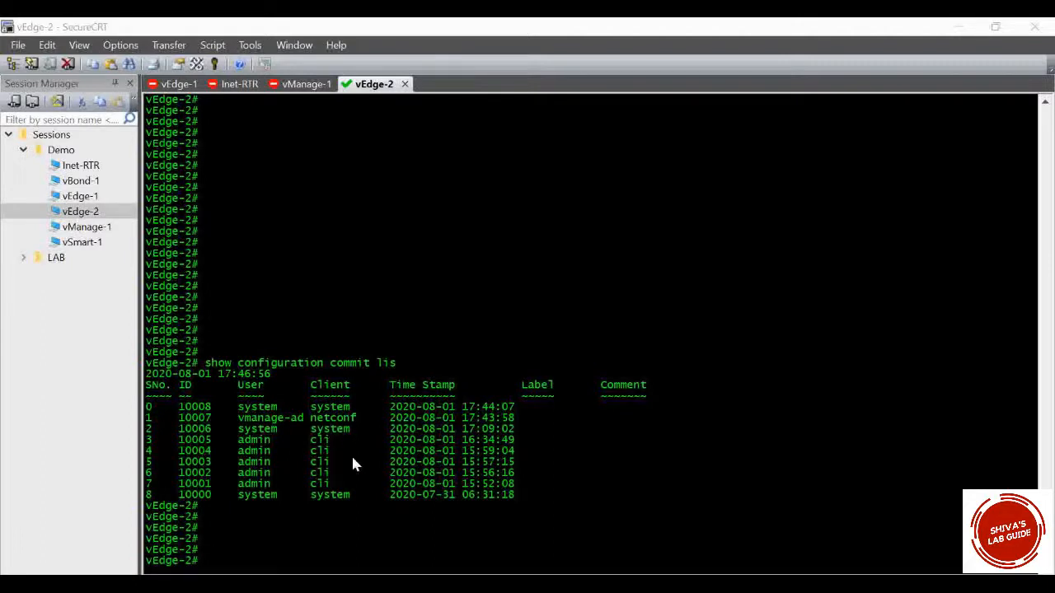
# Display the OMP routes on vEdge-2 with show omp routes
pyautogui.click(314, 527)
pyautogui.write('sh')
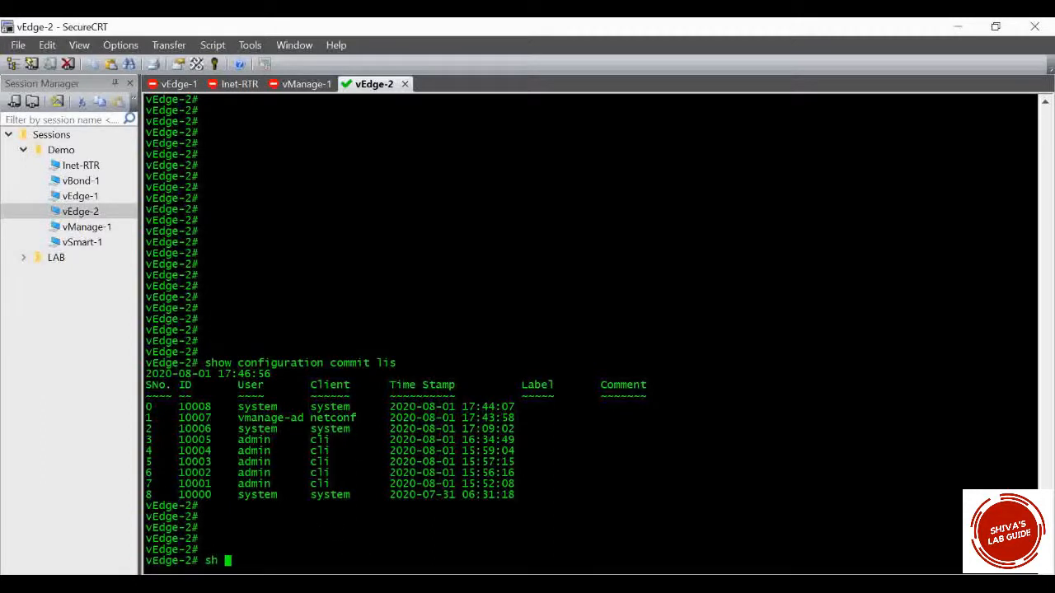
pyautogui.write('ow omp routes')
pyautogui.press('Return')
pyautogui.press('Return')
pyautogui.press('Return')
pyautogui.press('Return')
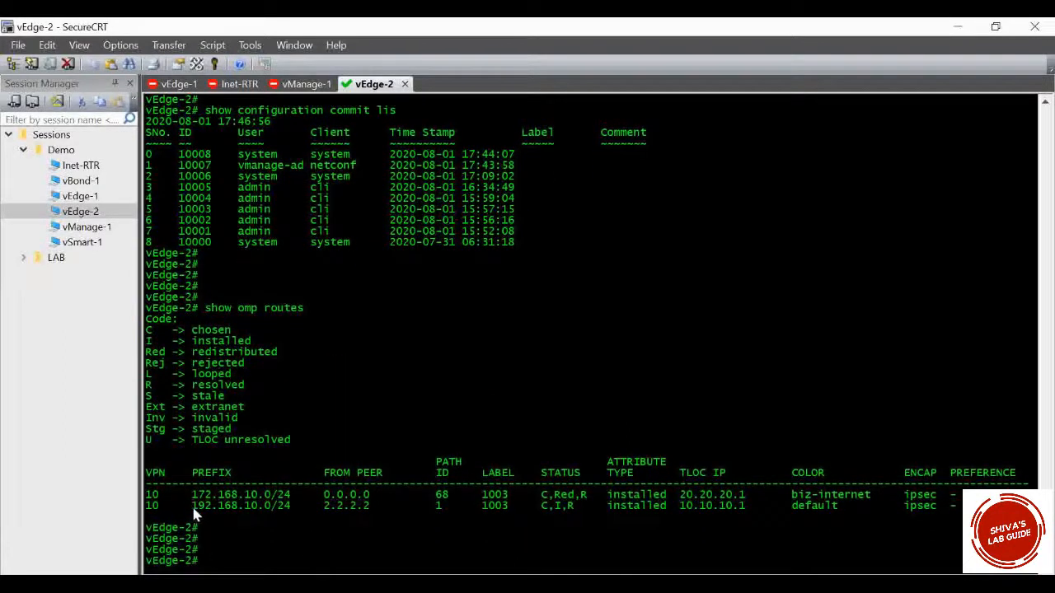
# Highlight the 192.168.10.0 prefix in the OMP routes and check it against the network topology diagram in Snipping Tool
pyautogui.moveTo(192, 503); pyautogui.dragTo(270, 506)
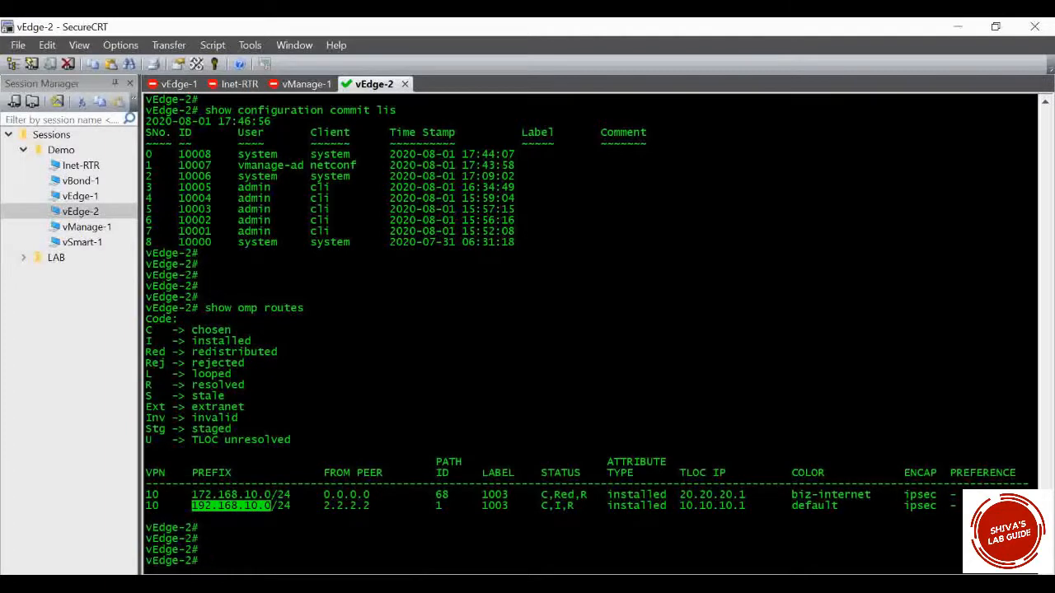
pyautogui.click(482, 585)
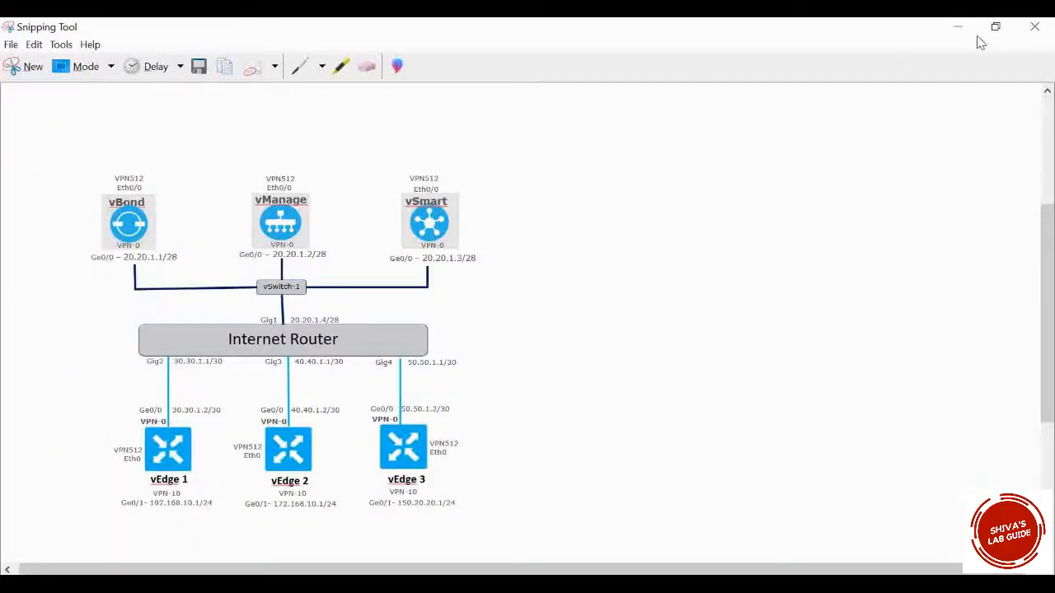
pyautogui.click(957, 27)
# Switch to Cisco vManage in the browser and view the Main Dashboard
pyautogui.click(307, 531)
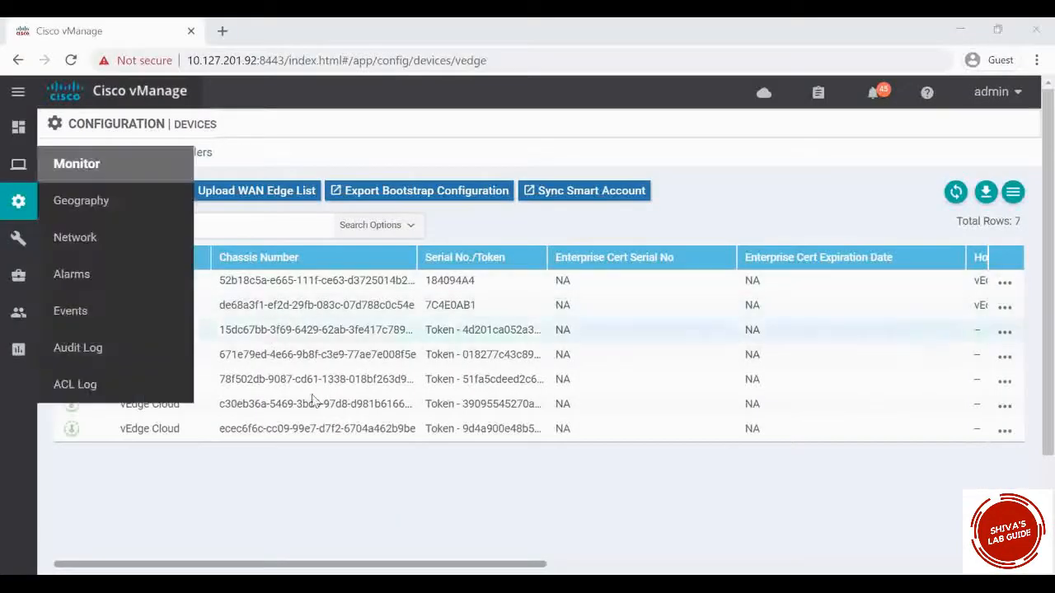
pyautogui.click(287, 506)
pyautogui.moveTo(29, 133)
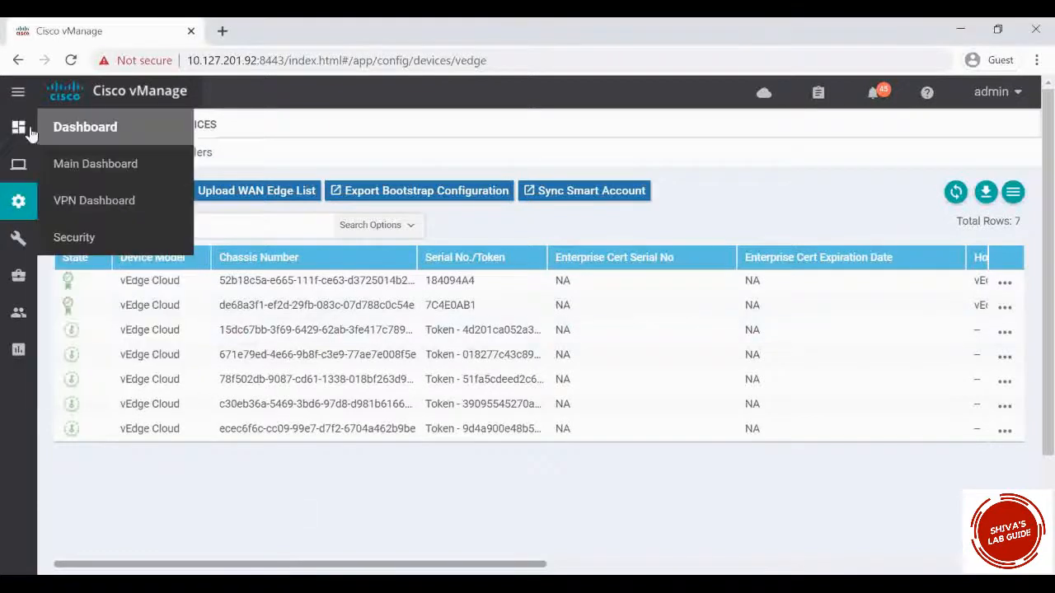
pyautogui.click(82, 165)
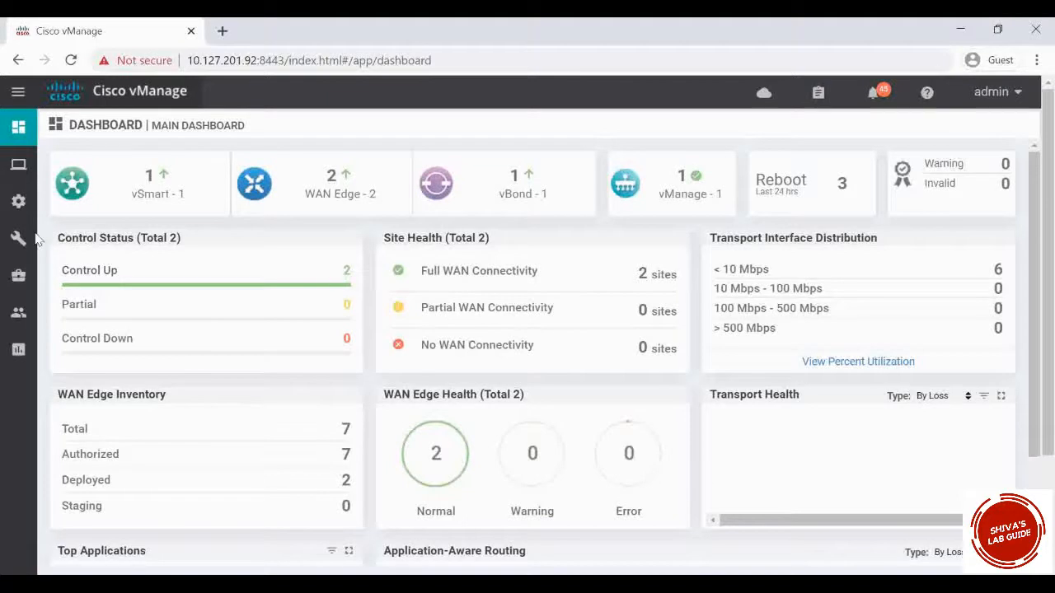
# View the WAN Edge List in the device configuration and examine the hostname, mode, assigned template and device status columns
pyautogui.moveTo(19, 237)
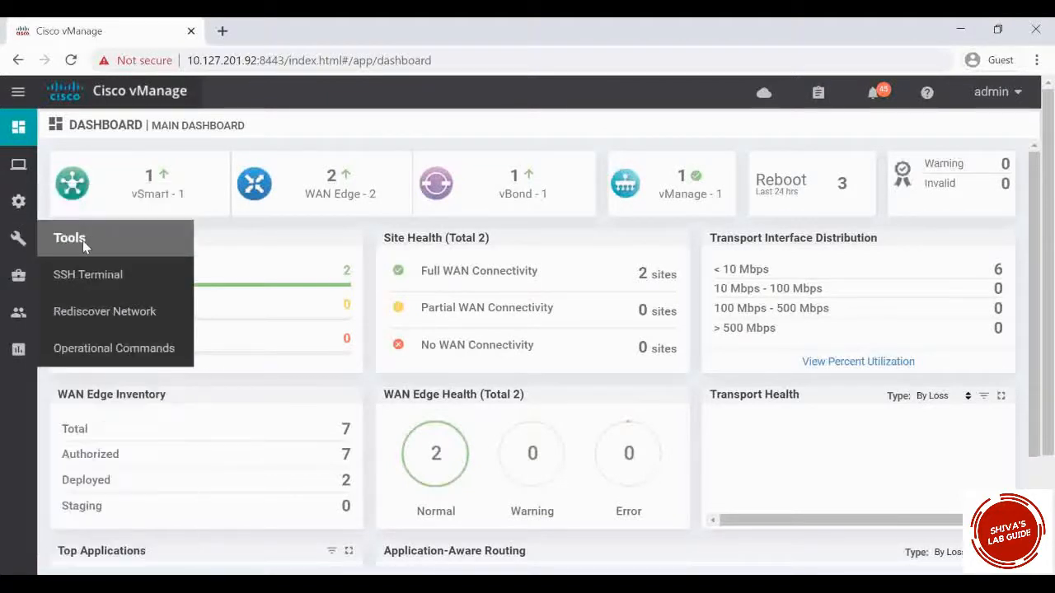
pyautogui.moveTo(19, 204)
pyautogui.click(49, 242)
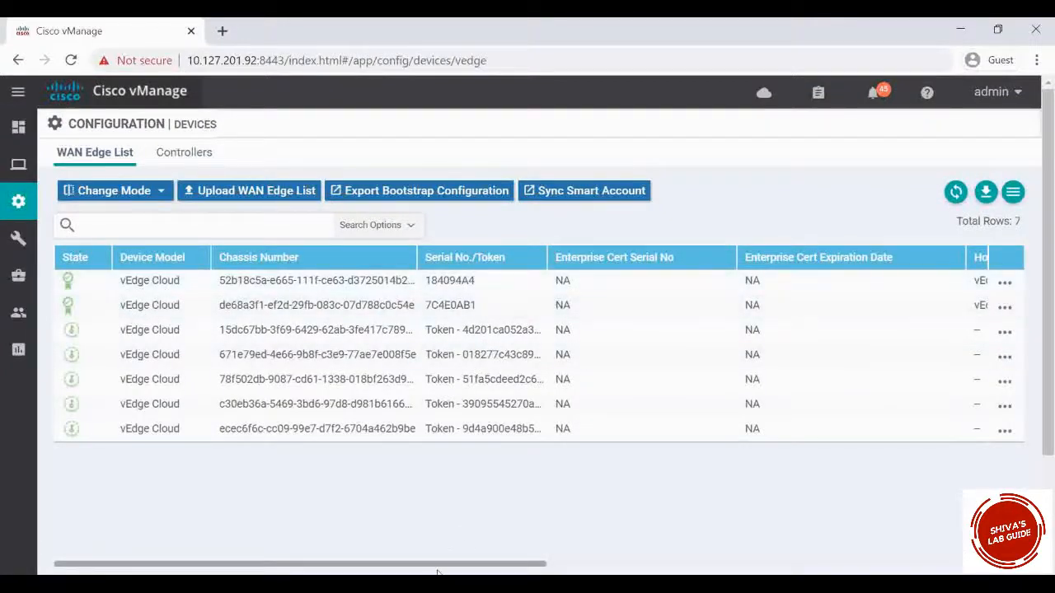
pyautogui.moveTo(437, 565); pyautogui.dragTo(548, 568)
pyautogui.moveTo(672, 561); pyautogui.dragTo(812, 563)
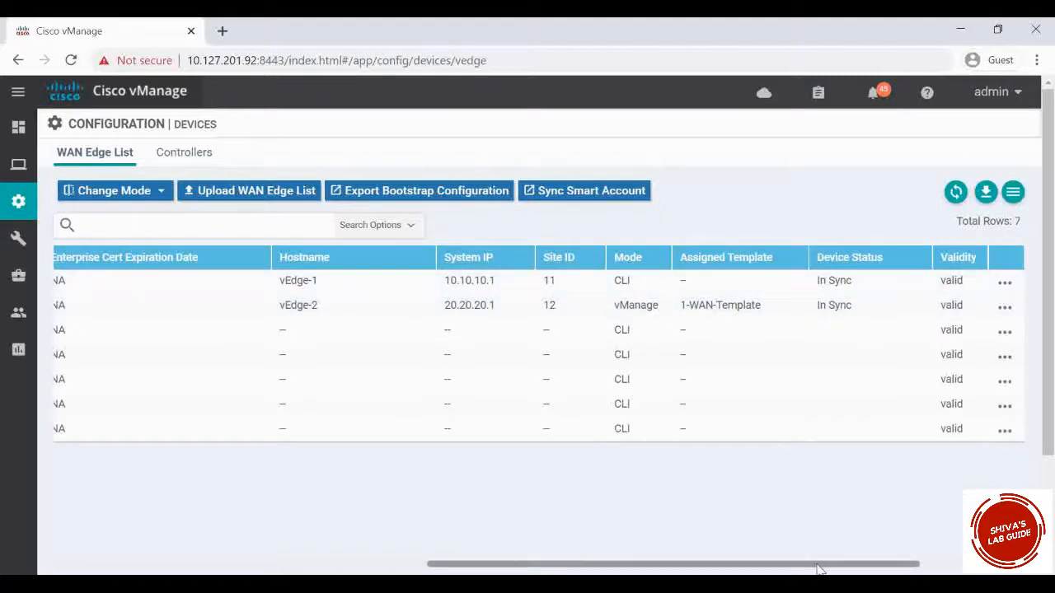
pyautogui.moveTo(820, 568); pyautogui.dragTo(489, 542)
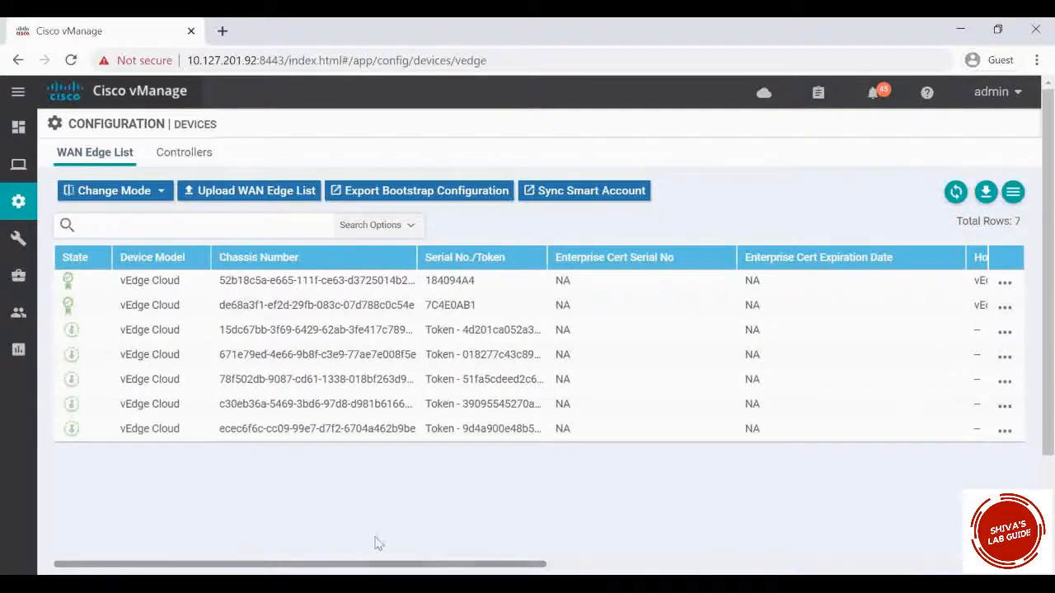
# View the devices attached to the 1-WAN-Template device template and close the list
pyautogui.moveTo(18, 349)
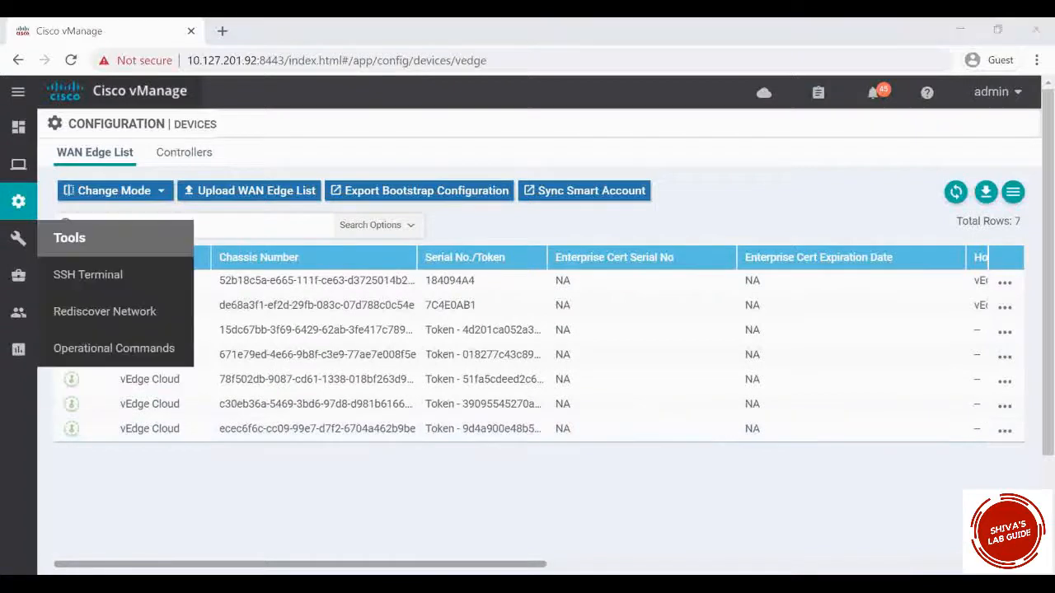
pyautogui.moveTo(18, 206)
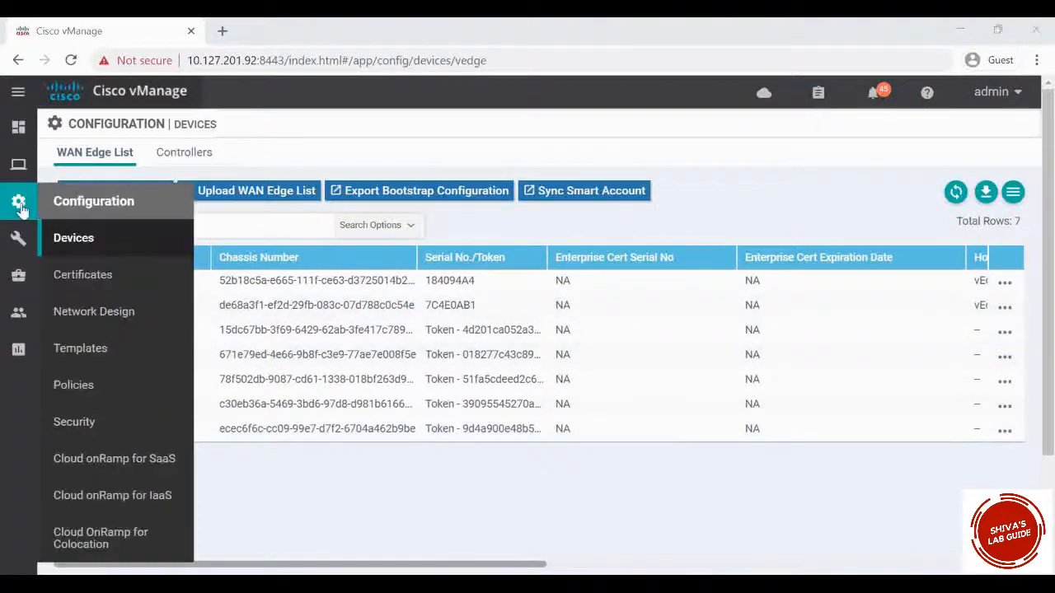
pyautogui.click(87, 353)
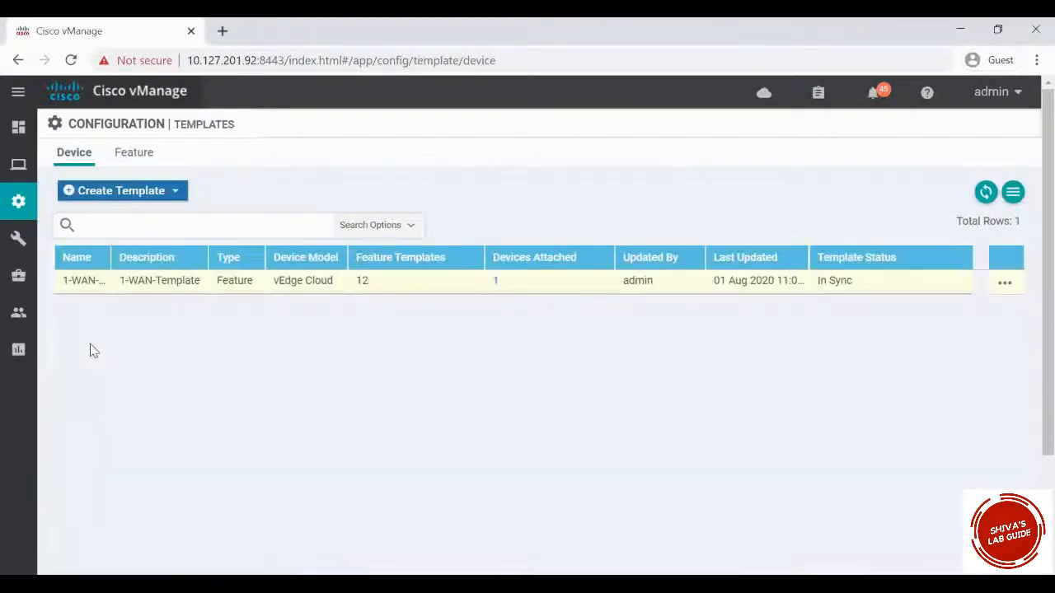
pyautogui.click(497, 283)
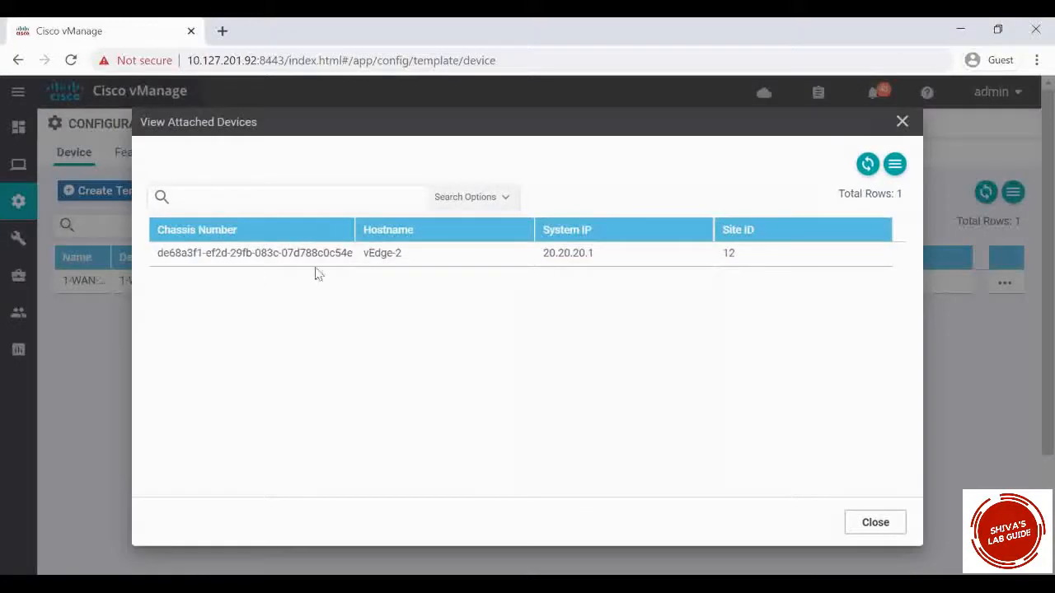
pyautogui.click(875, 524)
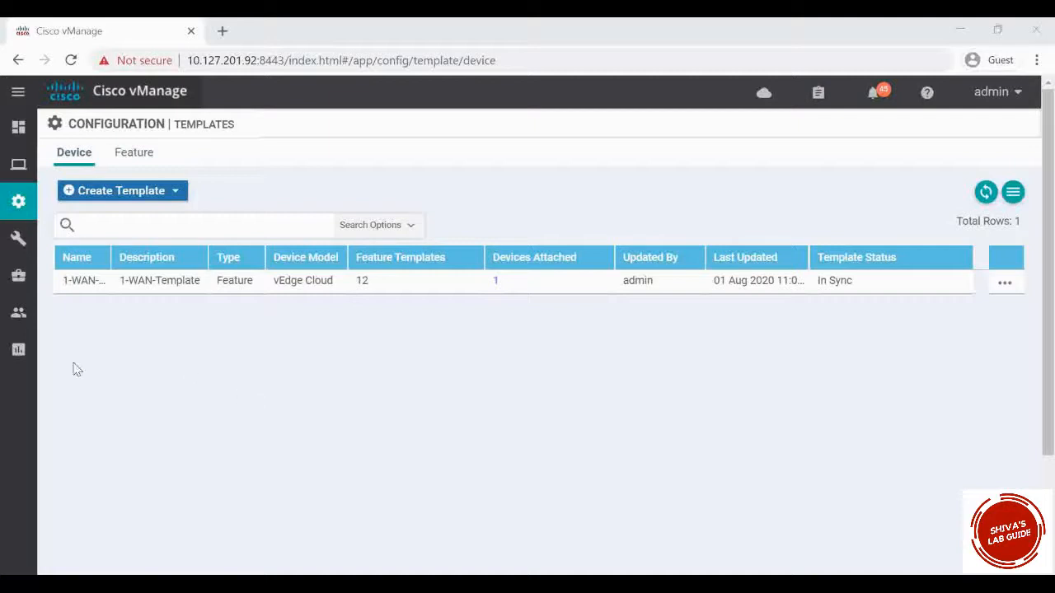
pyautogui.moveTo(18, 350)
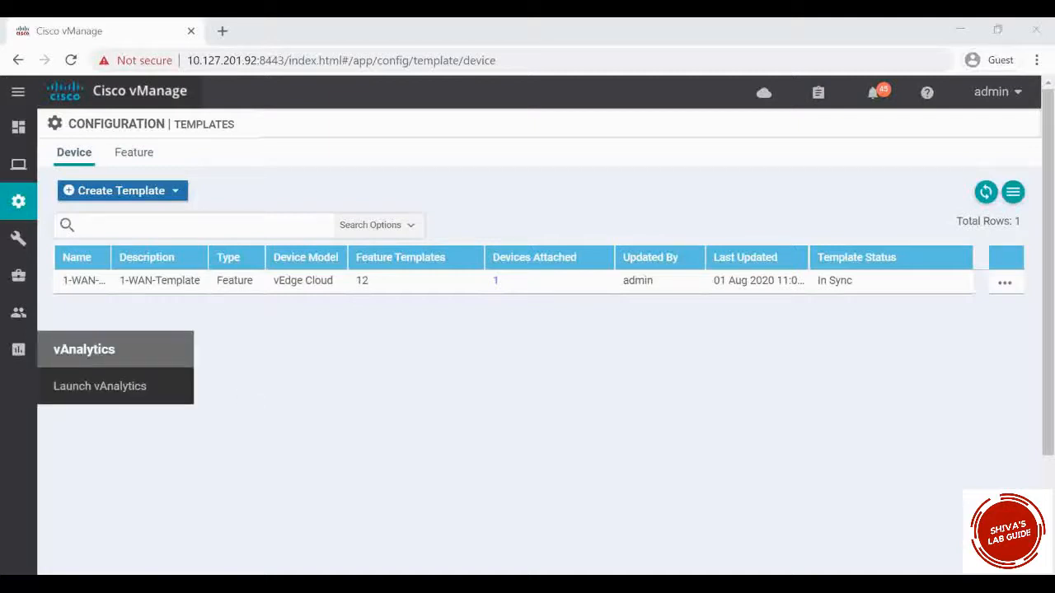